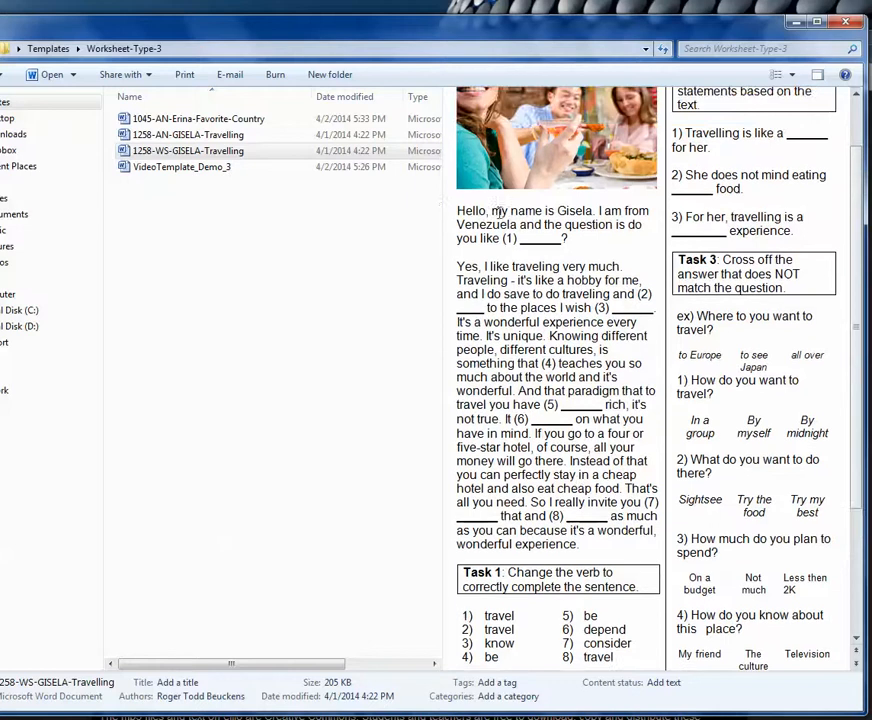
# - Preview the 1258 Travelling worksheet and its answer version, comparing the text gaps and the answers for Tasks 2 and 3
pyautogui.moveTo(504, 238); pyautogui.dragTo(560, 238)
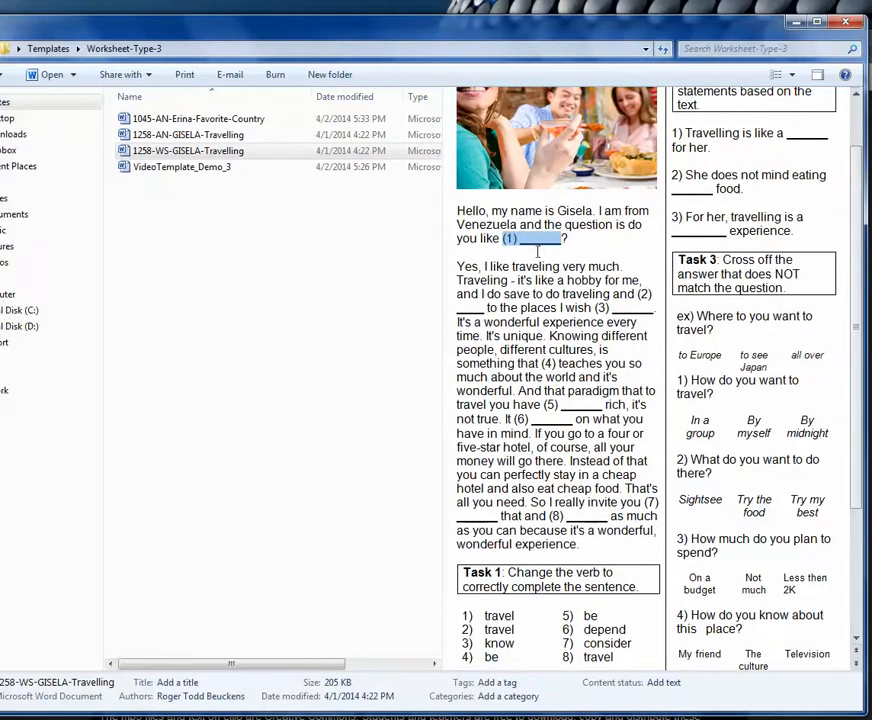
pyautogui.click(220, 134)
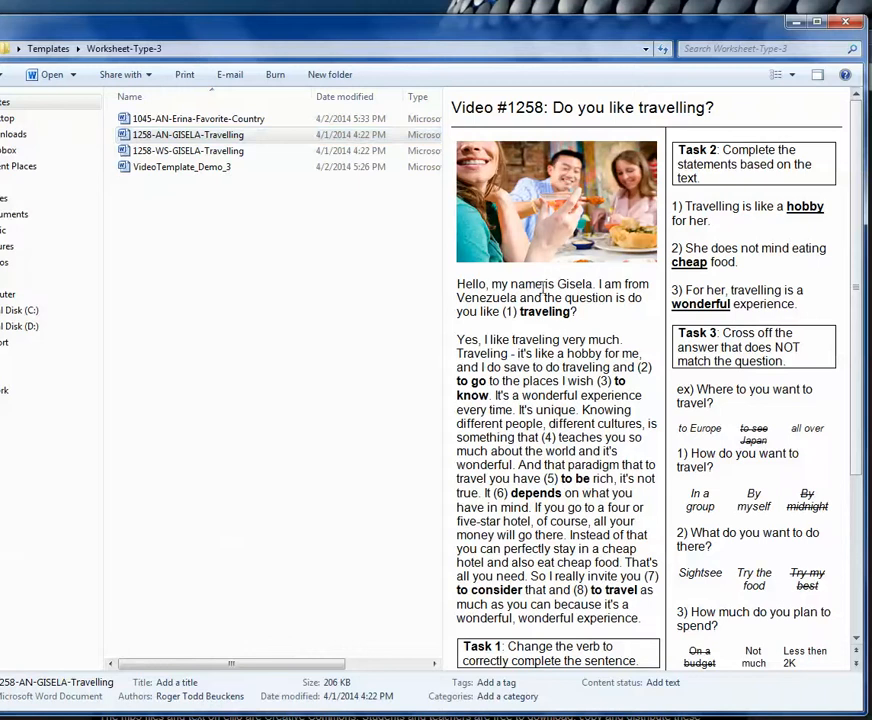
pyautogui.scroll(-2, 544, 342)
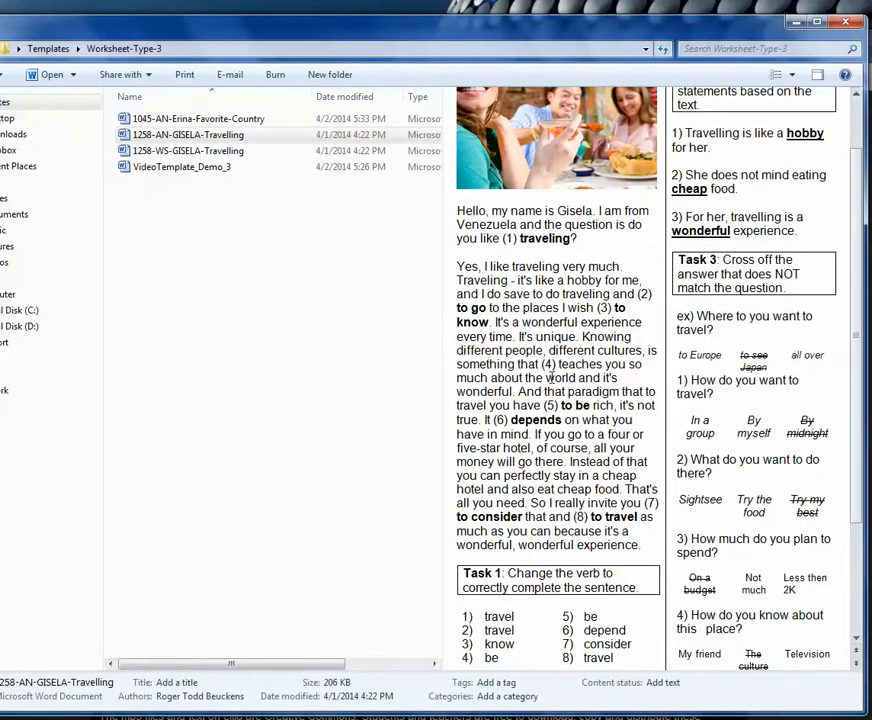
pyautogui.scroll(1, 549, 378)
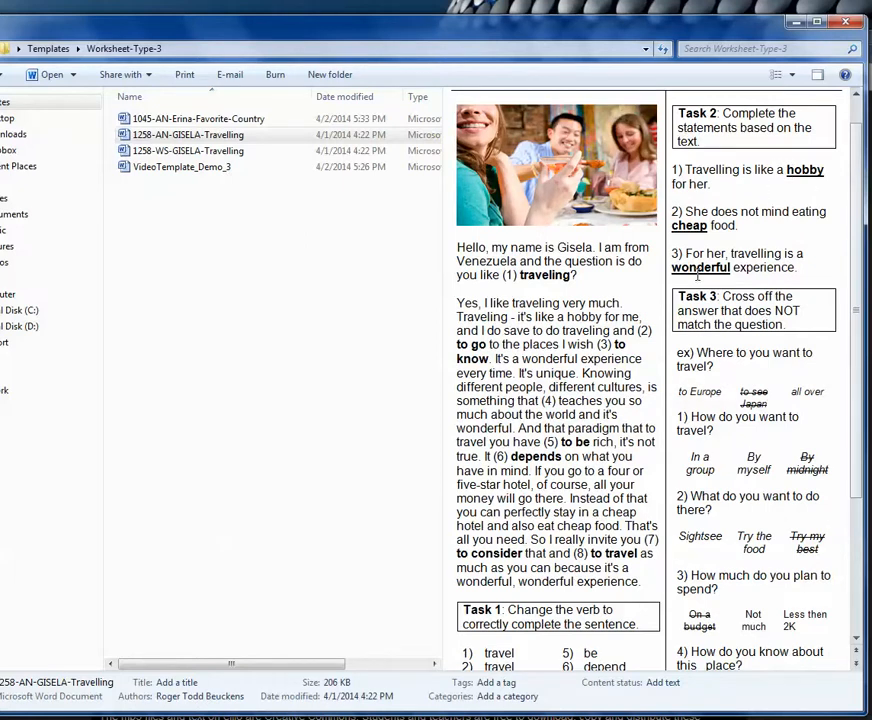
pyautogui.scroll(-1, 716, 301)
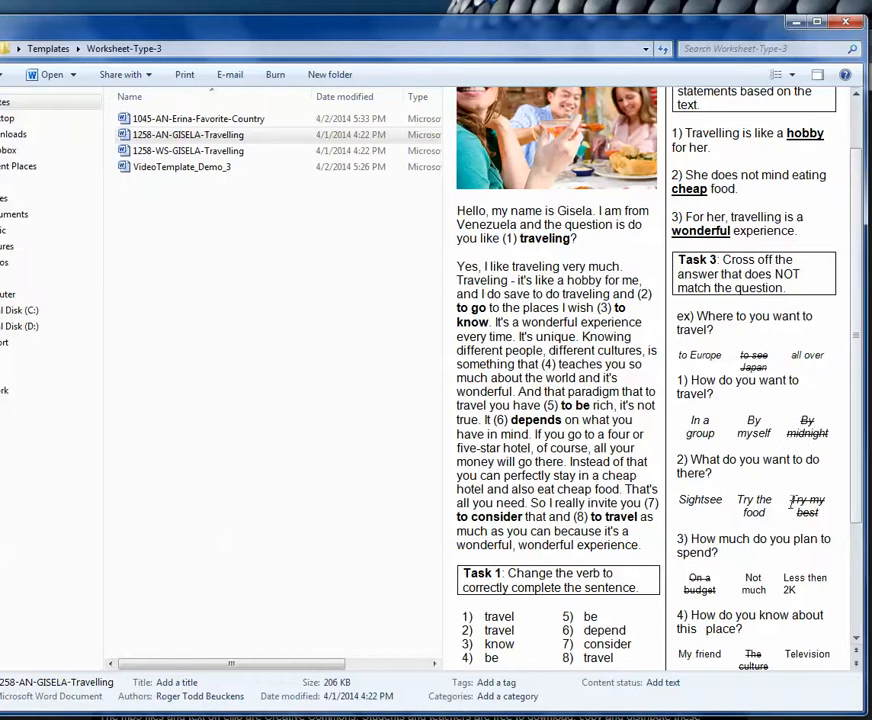
pyautogui.scroll(-1, 814, 481)
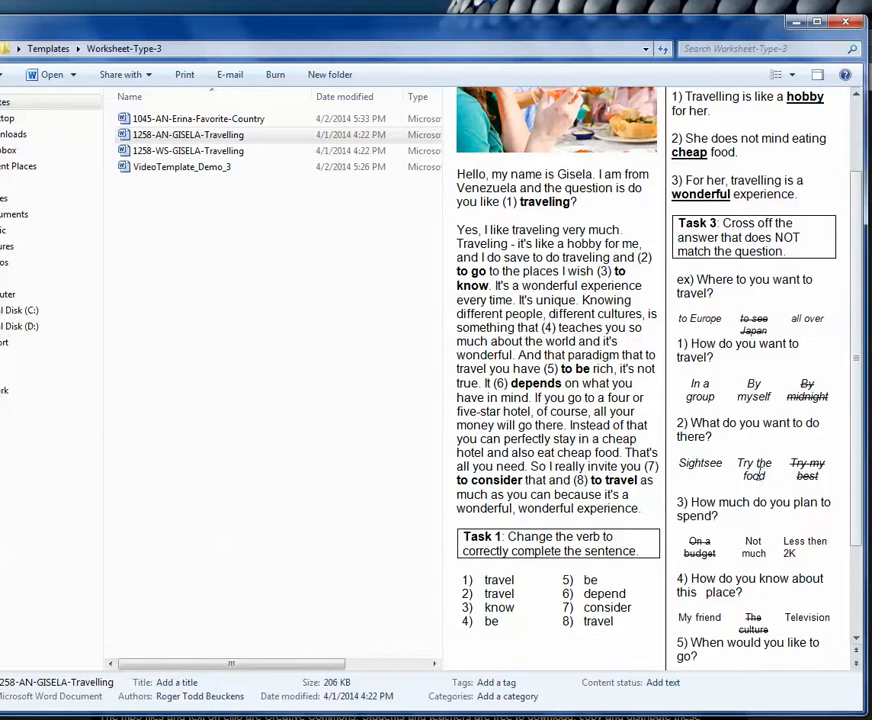
pyautogui.scroll(-1, 760, 475)
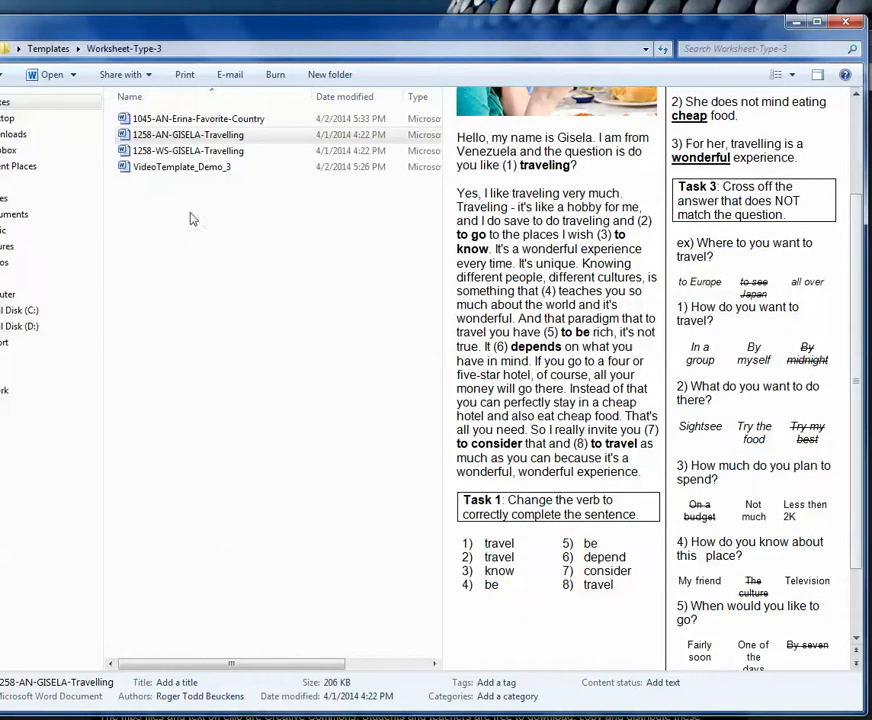
# - Try to delete the 1045 Favorite-Country document from the Worksheet-Type-3 folder
pyautogui.click(125, 119)
pyautogui.rightClick(125, 119)
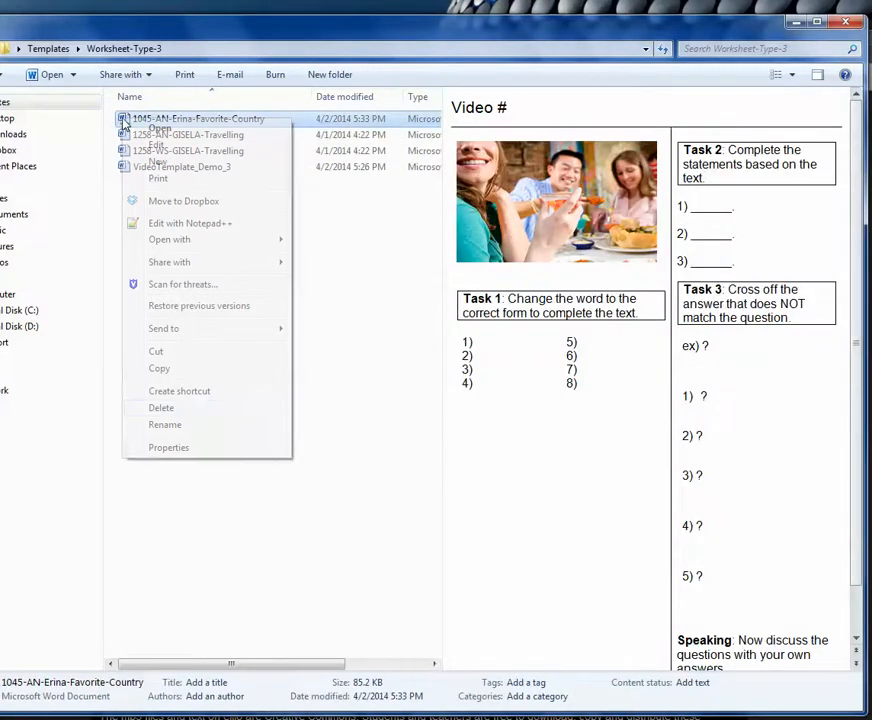
pyautogui.click(189, 409)
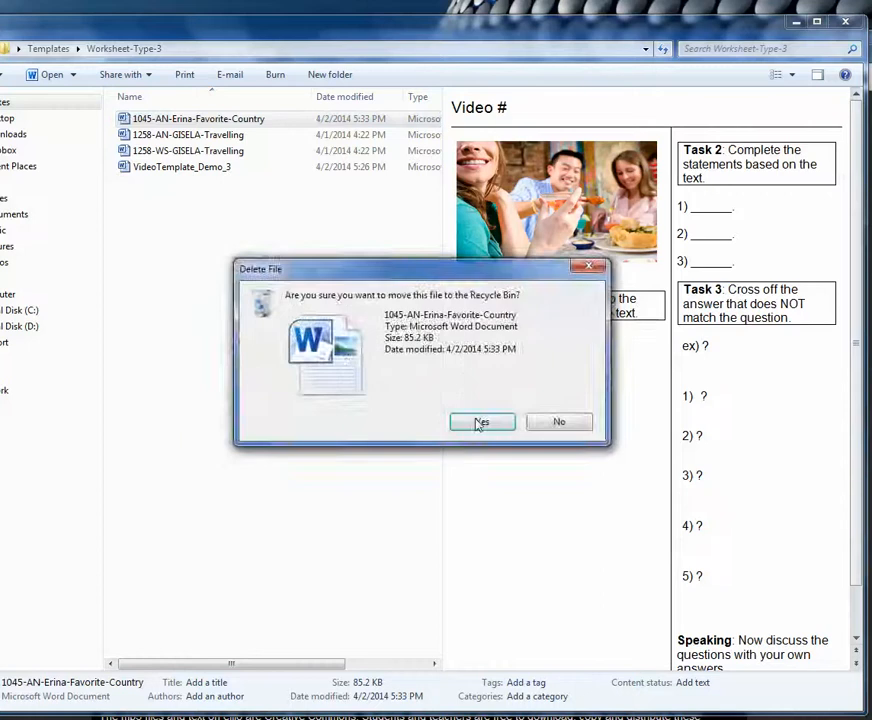
pyautogui.click(481, 421)
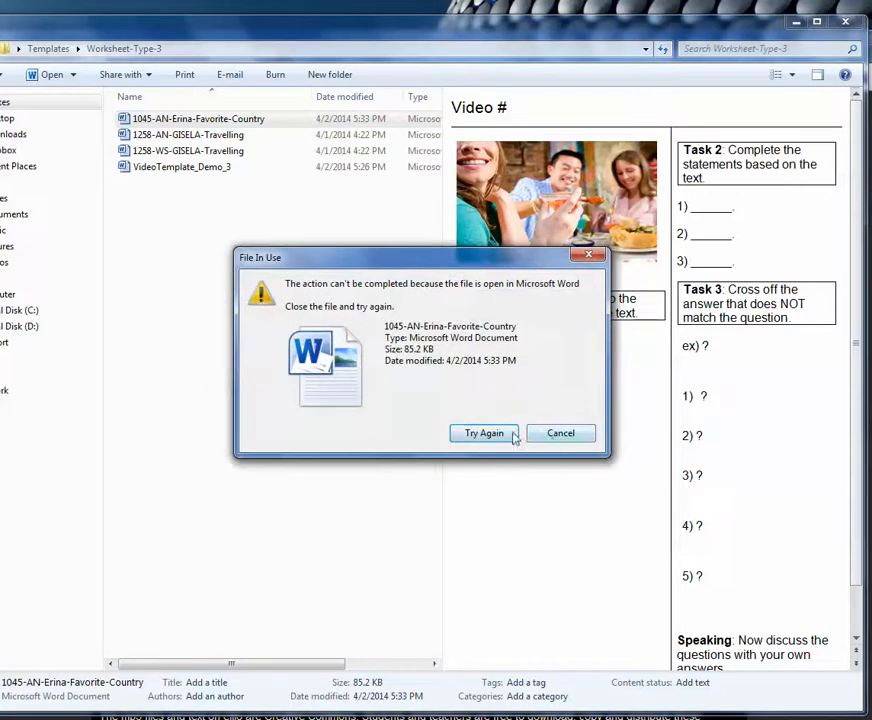
pyautogui.click(558, 437)
# - Close the 1045 Favorite-Country document in Word and delete its file from the Worksheet-Type-3 folder
pyautogui.hotkey('alt', 'Tab')
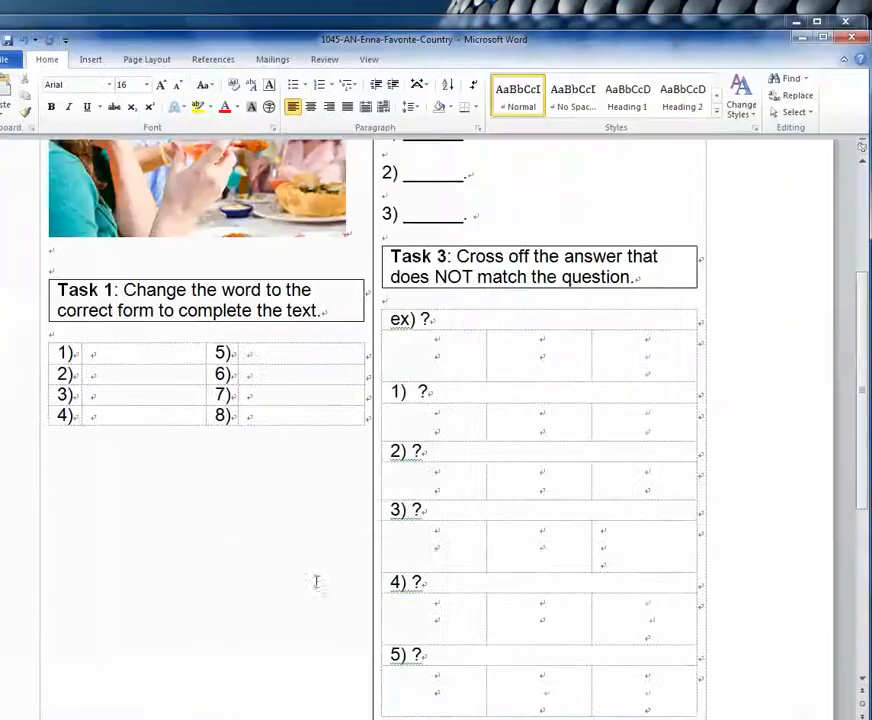
pyautogui.click(851, 40)
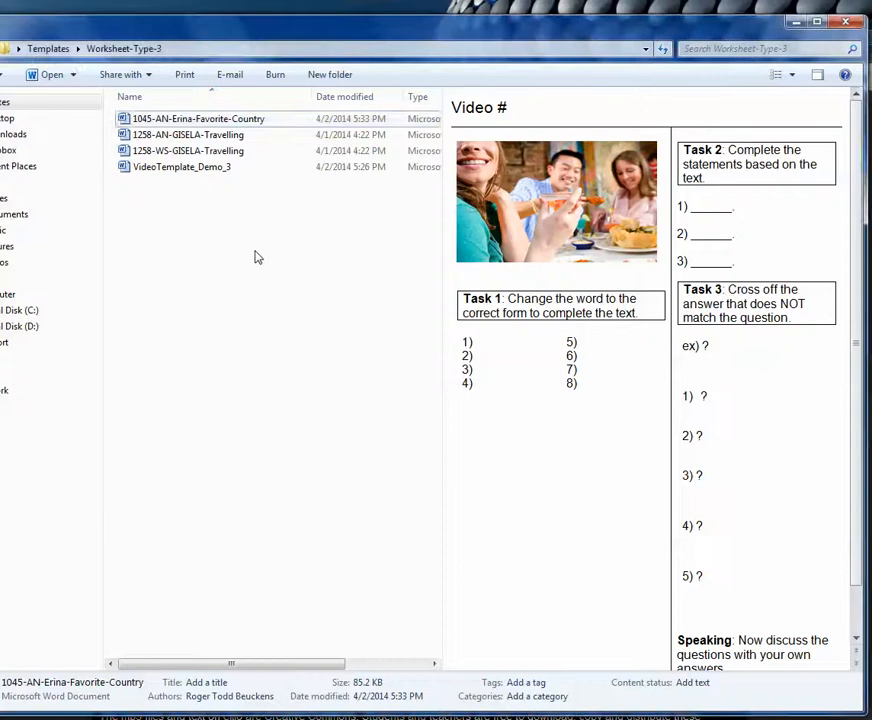
pyautogui.rightClick(123, 119)
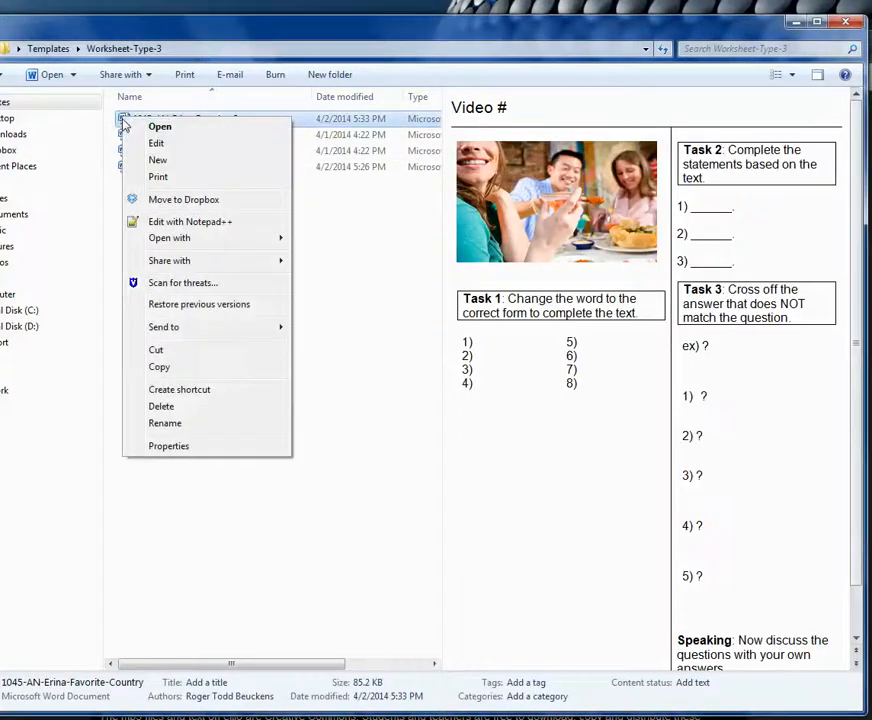
pyautogui.click(176, 407)
pyautogui.click(482, 422)
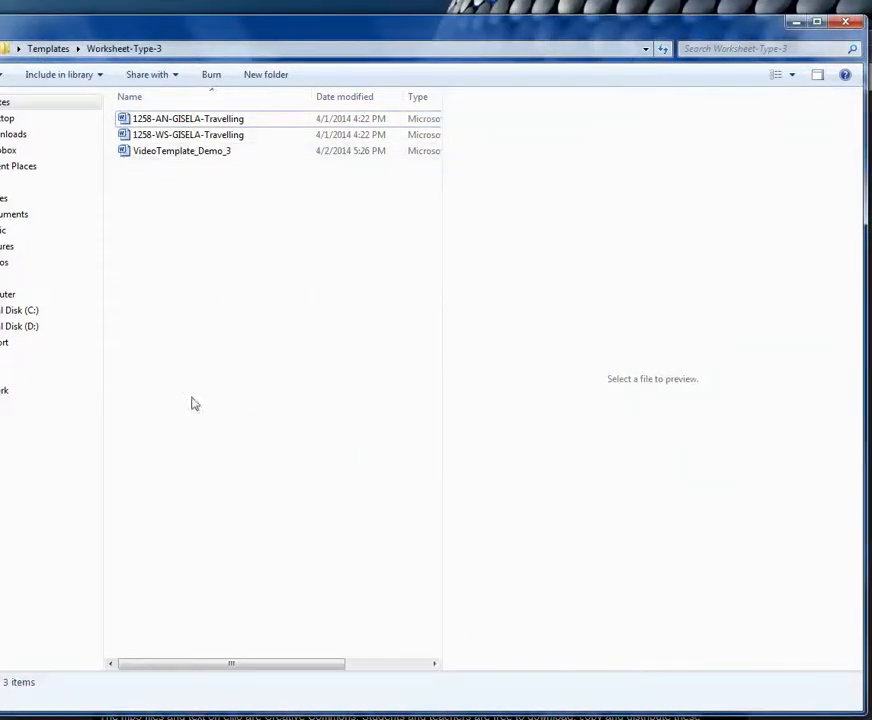
# - Switch to the web browser, open elllo video #1030 "Where do you want to study?" and highlight its full transcript
pyautogui.click(118, 716)
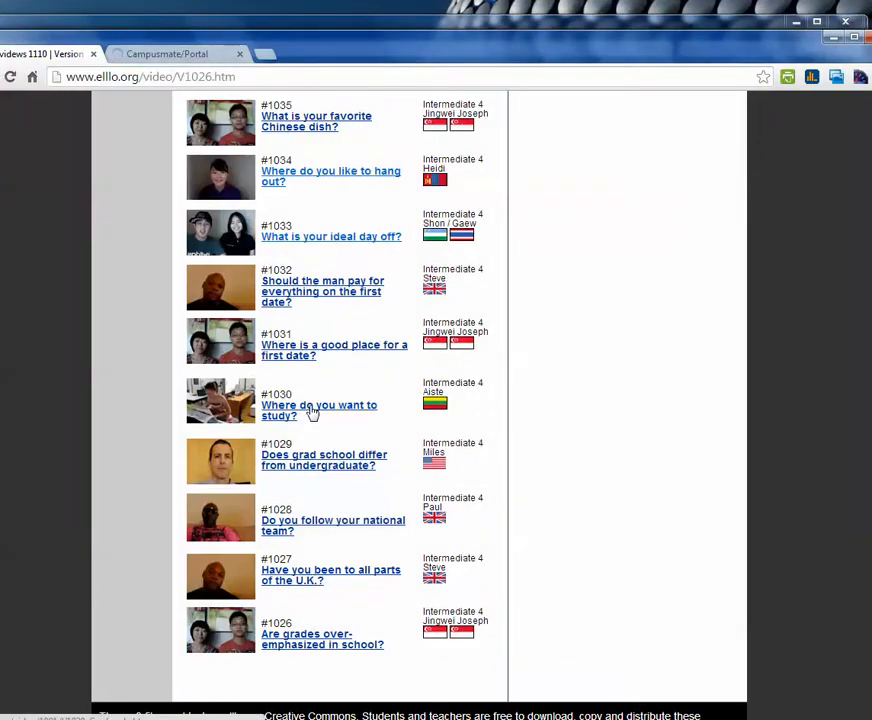
pyautogui.click(313, 410)
pyautogui.scroll(-2, 303, 402)
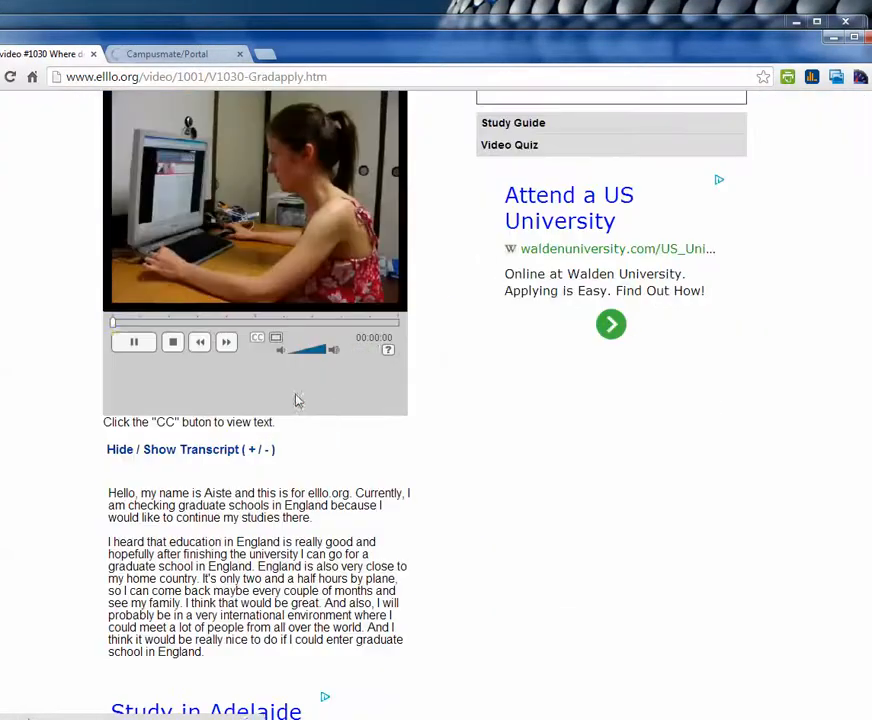
pyautogui.scroll(2, 95, 158)
pyautogui.click(138, 346)
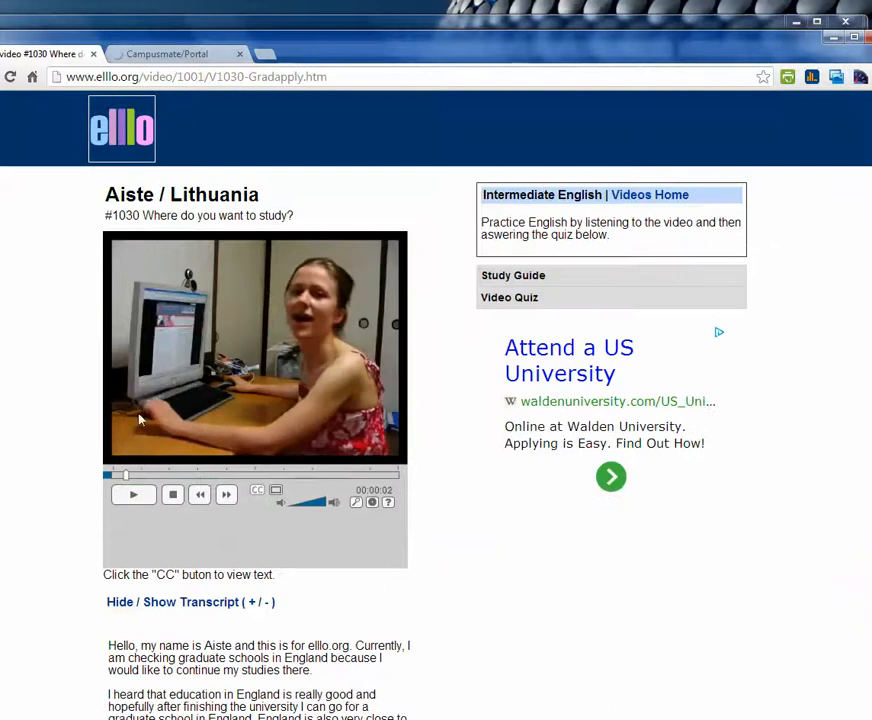
pyautogui.scroll(-3, 139, 385)
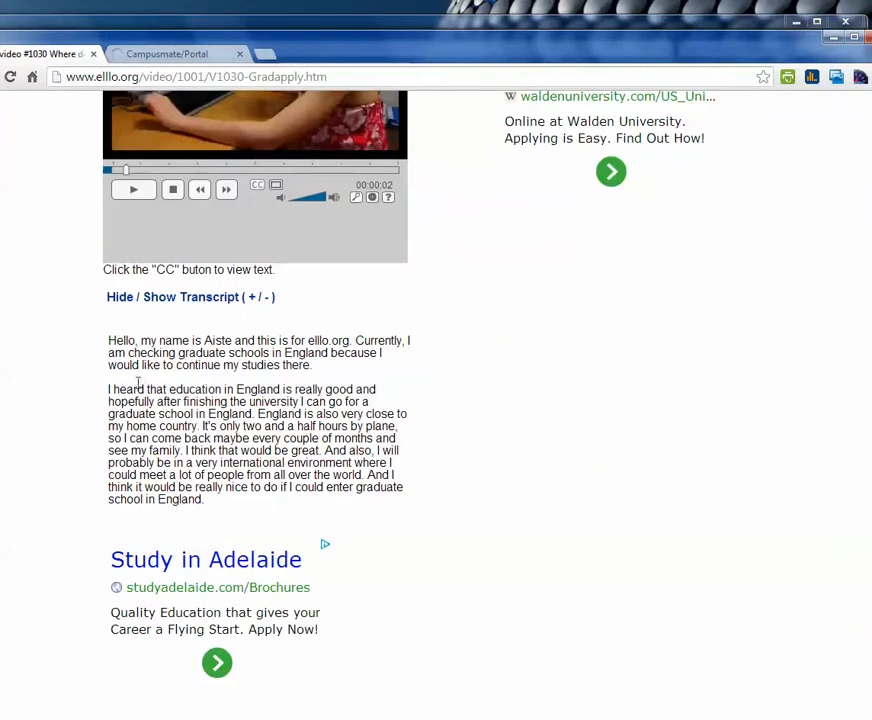
pyautogui.moveTo(109, 341); pyautogui.dragTo(231, 502)
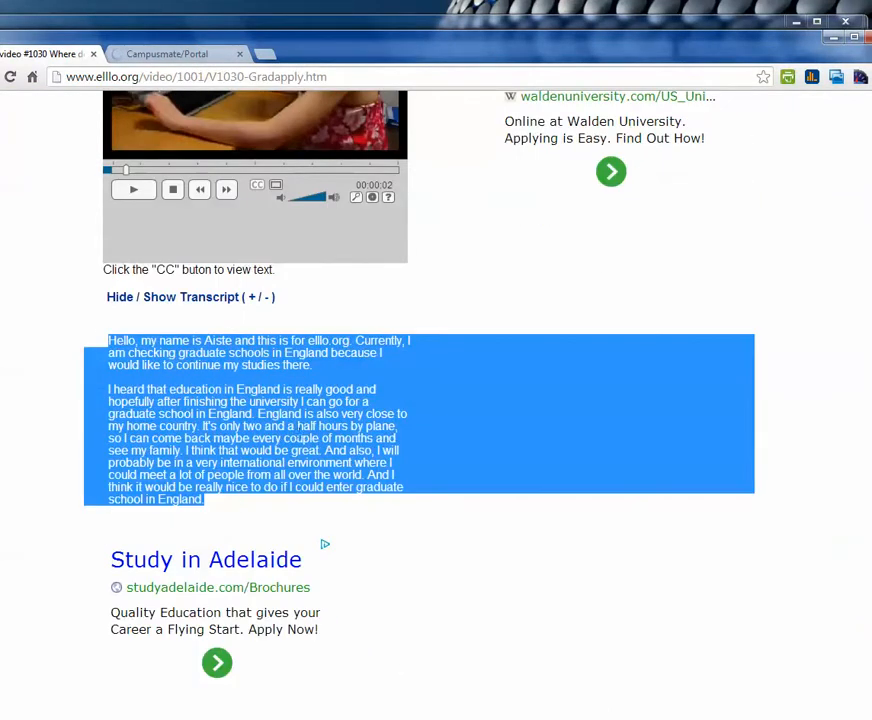
# - Return to the elllo video list and open video #1045 "What is your favorite country?" at its transcript
pyautogui.moveTo(318, 52); pyautogui.dragTo(378, 46)
pyautogui.click(25, 71)
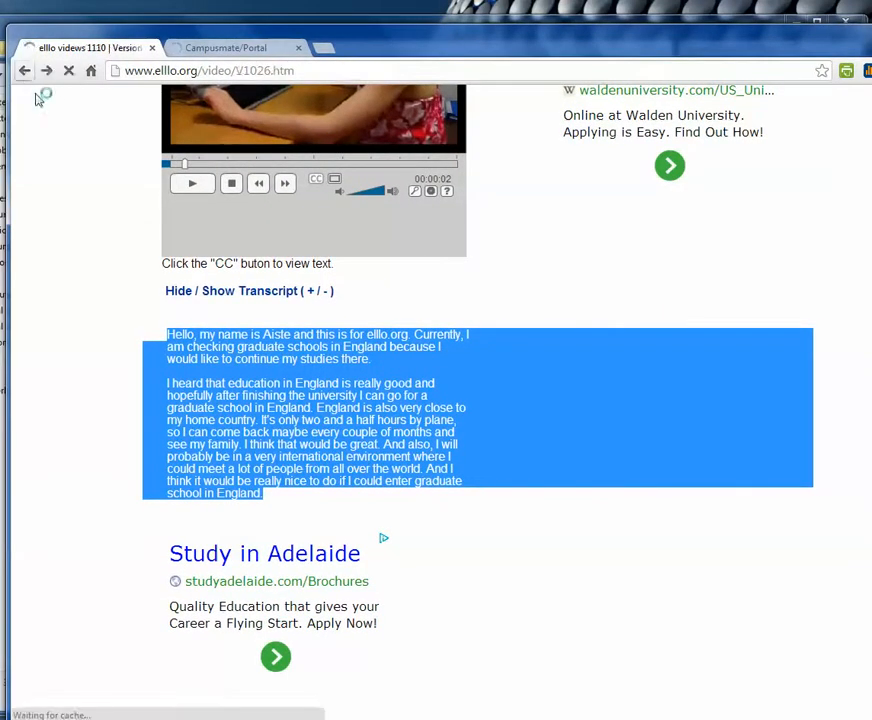
pyautogui.scroll(-3, 311, 327)
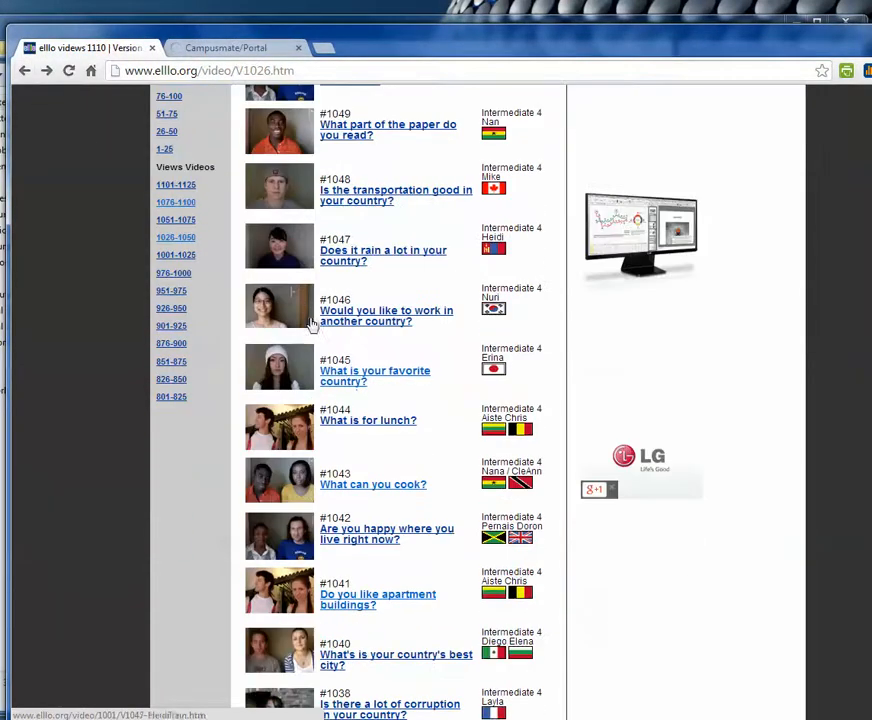
pyautogui.click(368, 375)
pyautogui.scroll(-3, 362, 385)
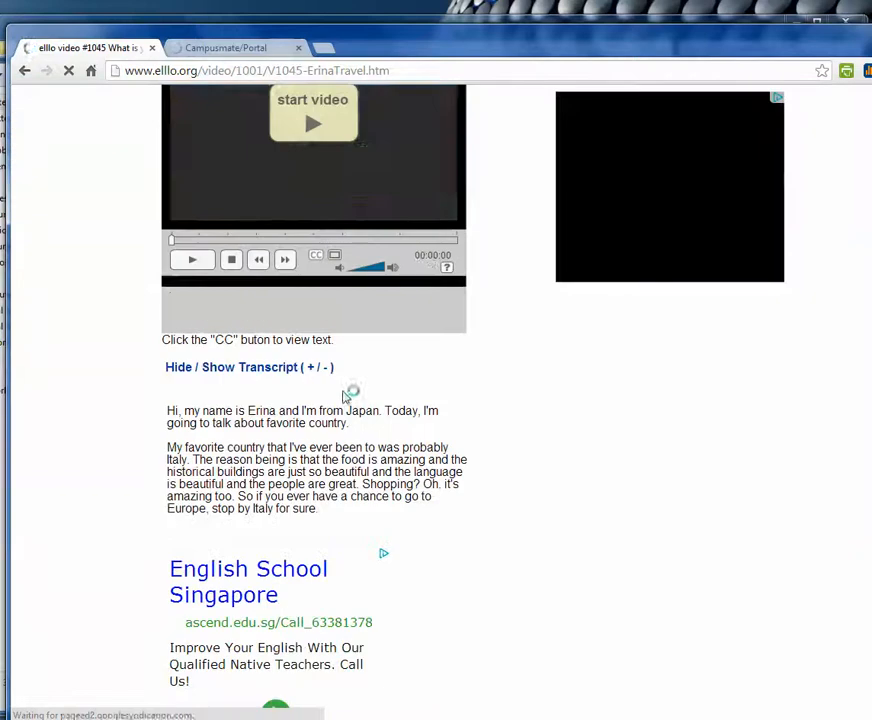
pyautogui.scroll(1, 330, 196)
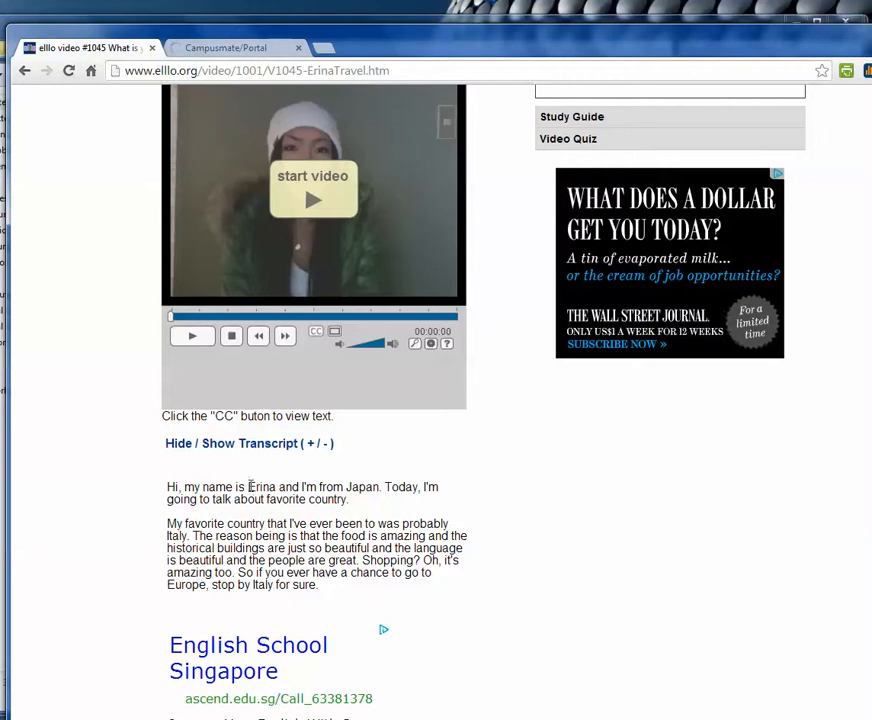
# - Switch to Notepad++ and highlight the line "1045 What is your favorite country?" and the transcript paragraphs below it
pyautogui.click(148, 719)
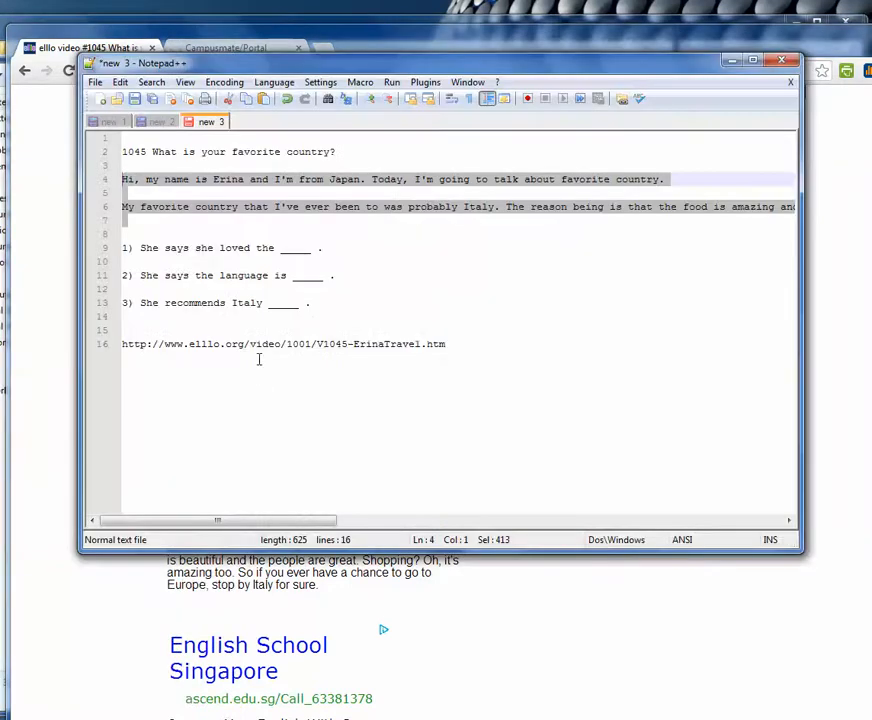
pyautogui.click(230, 166)
pyautogui.moveTo(335, 151); pyautogui.dragTo(122, 152)
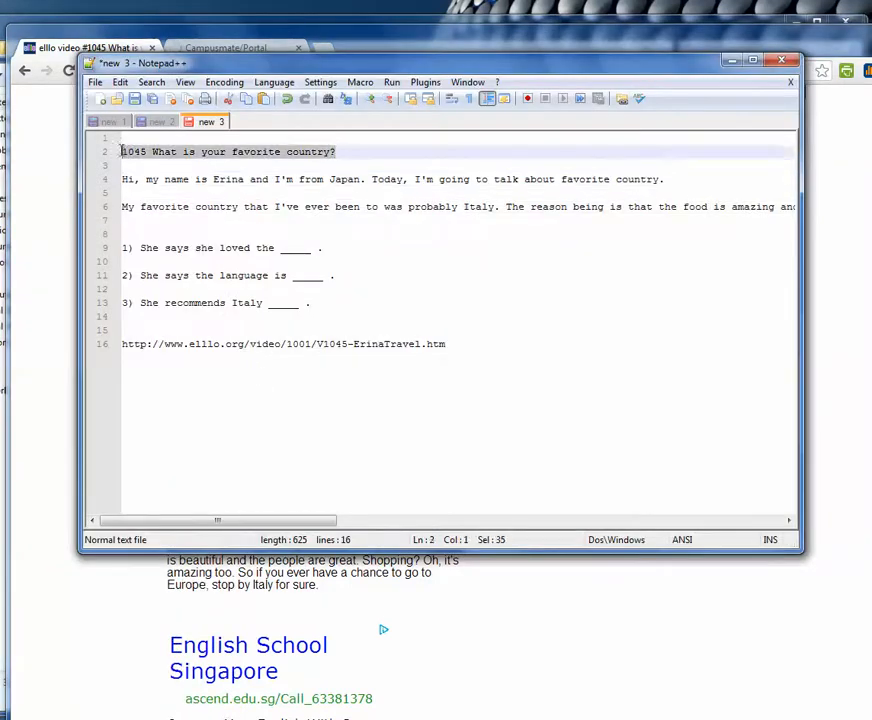
pyautogui.click(127, 225)
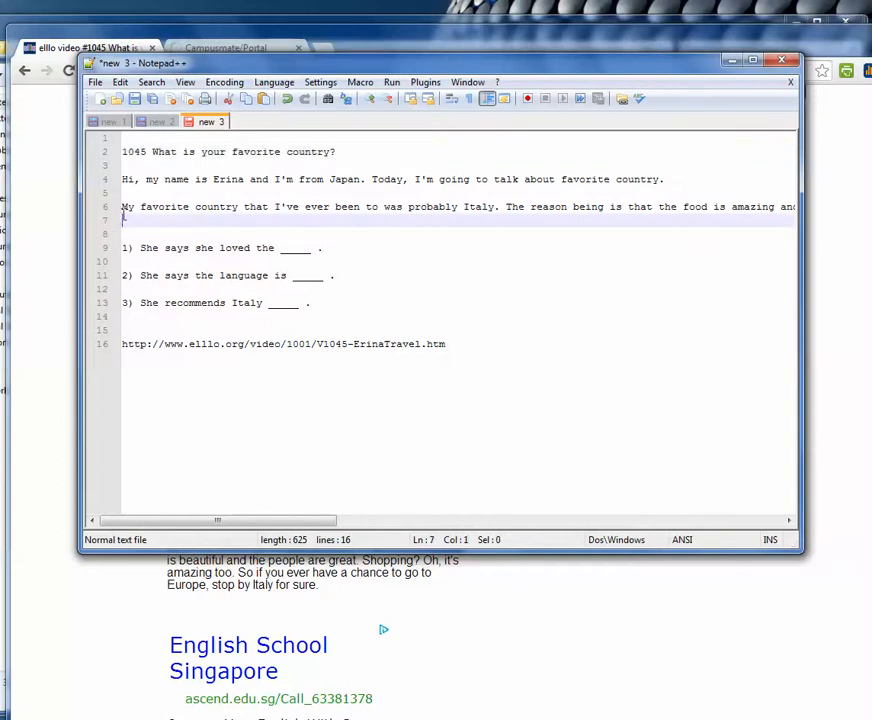
pyautogui.hotkey('shift', 'Up')
pyautogui.hotkey('shift', 'Up')
pyautogui.hotkey('shift', 'Up')
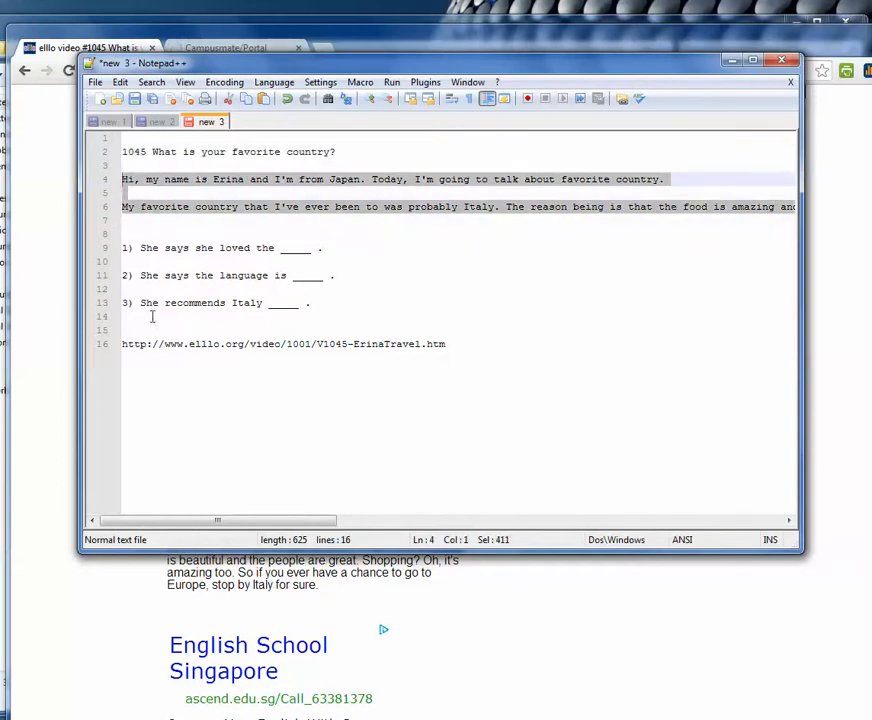
# - Highlight the three gap-fill questions, the video link and the title line in the notes
pyautogui.moveTo(154, 316); pyautogui.dragTo(123, 247)
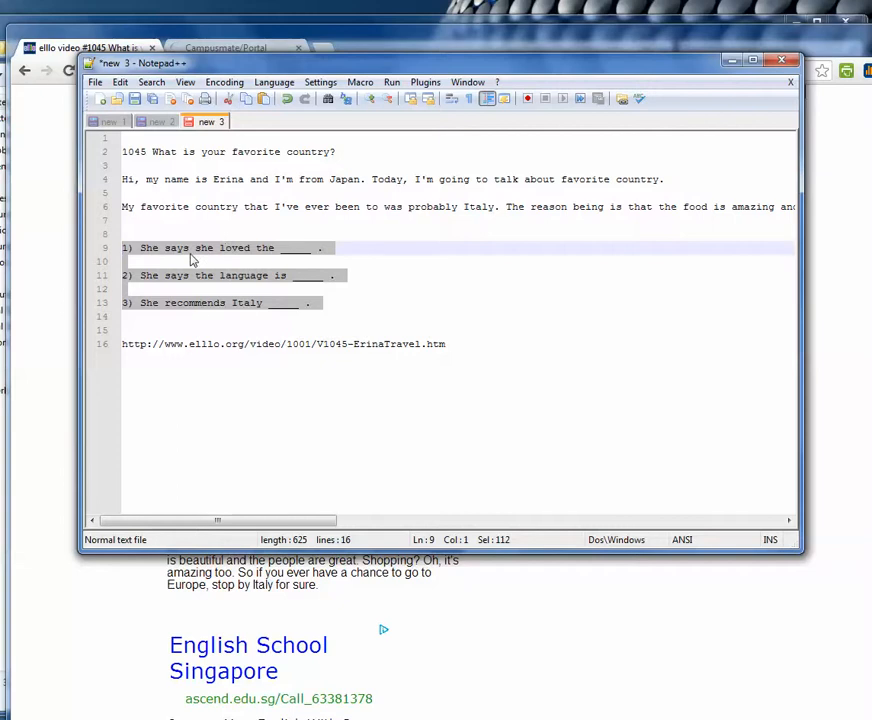
pyautogui.moveTo(449, 344); pyautogui.dragTo(118, 344)
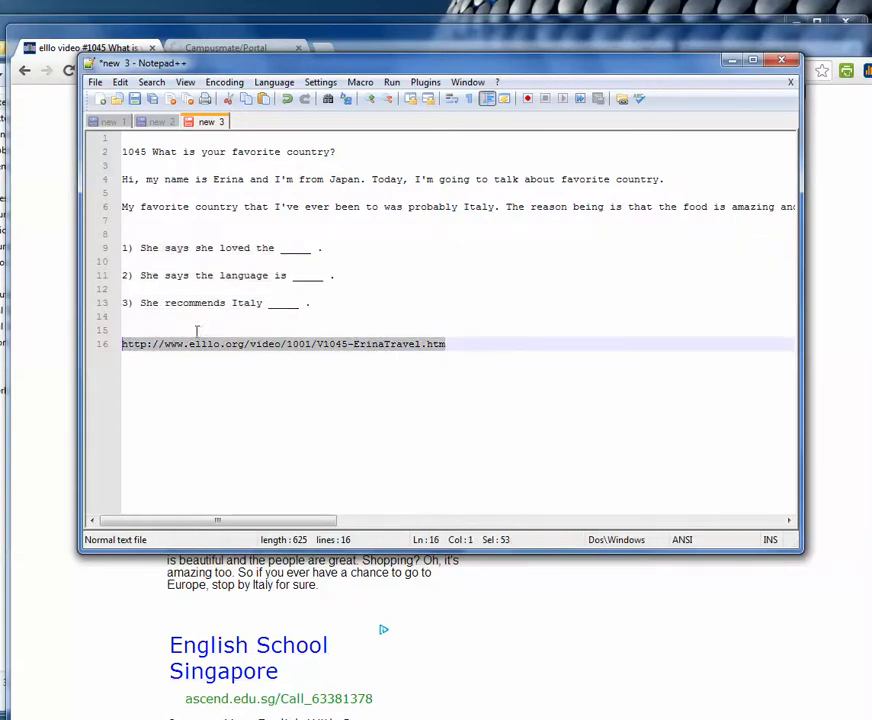
pyautogui.moveTo(340, 152); pyautogui.dragTo(124, 152)
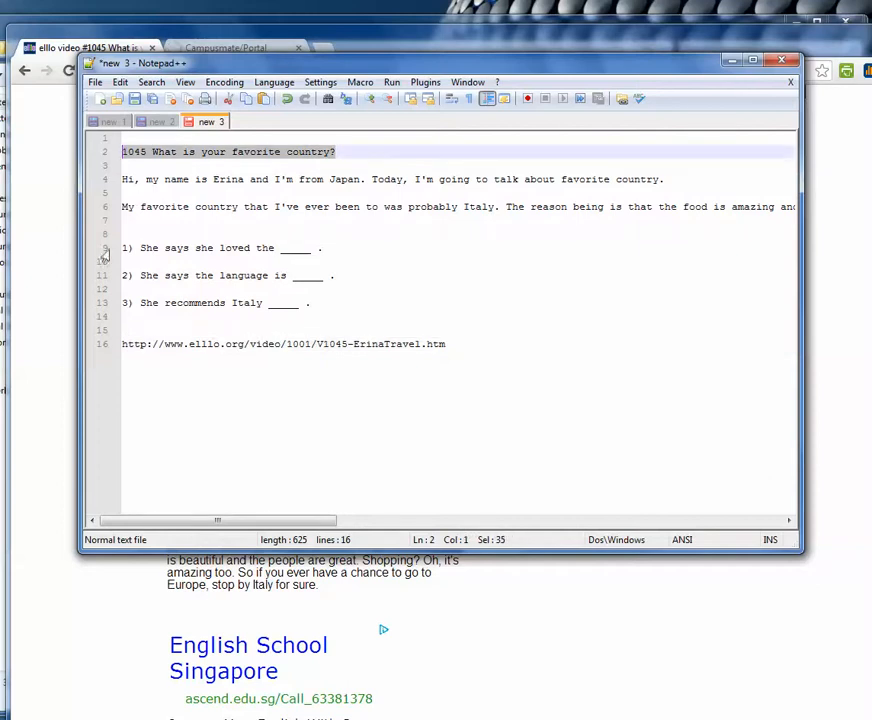
# - On the browser page of video #1045, highlight the video title, expand the Video Quiz and highlight its questions
pyautogui.click(37, 362)
pyautogui.scroll(3, 302, 331)
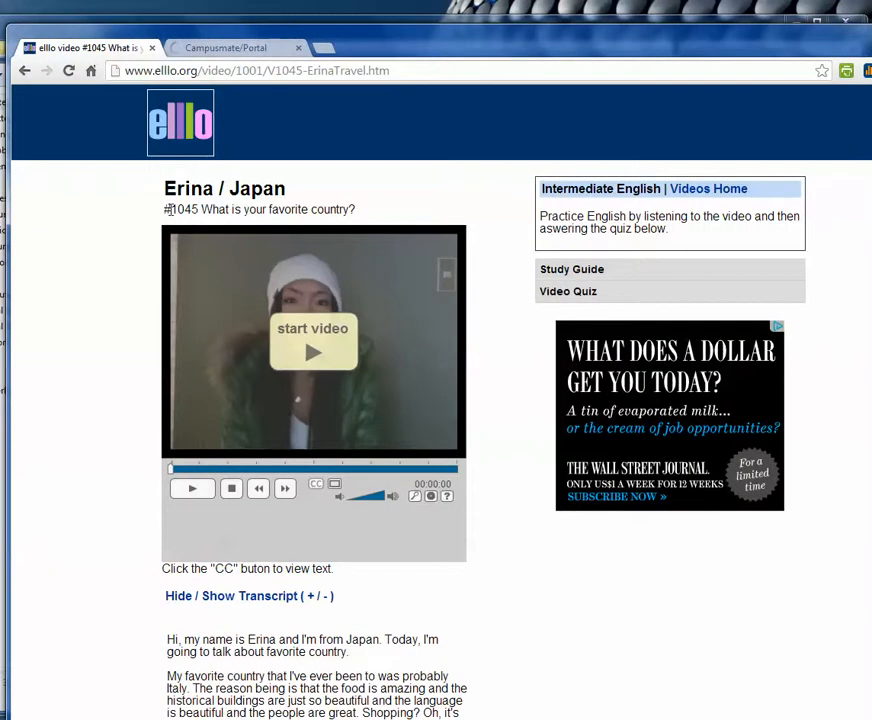
pyautogui.moveTo(213, 210); pyautogui.dragTo(360, 208)
pyautogui.hotkey('ctrl', 'c')
pyautogui.click(600, 294)
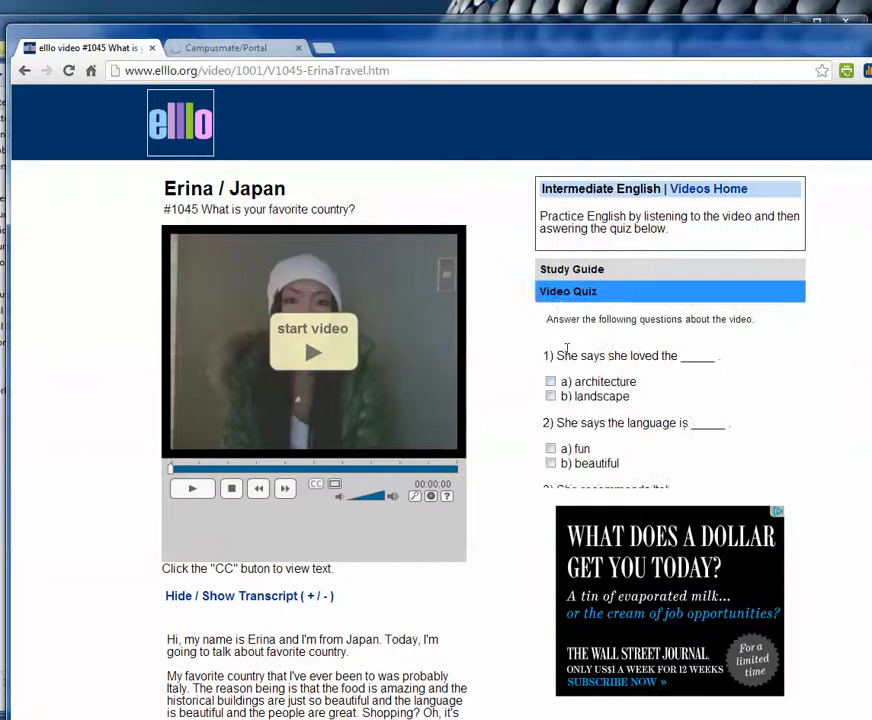
pyautogui.scroll(-2, 566, 350)
pyautogui.moveTo(540, 202); pyautogui.dragTo(734, 376)
# - Highlight the transcript and the web address of the #1045 page, and minimize the browser to return to Notepad++
pyautogui.moveTo(168, 486); pyautogui.dragTo(376, 588)
pyautogui.scroll(-1, 321, 538)
pyautogui.scroll(-3, 321, 538)
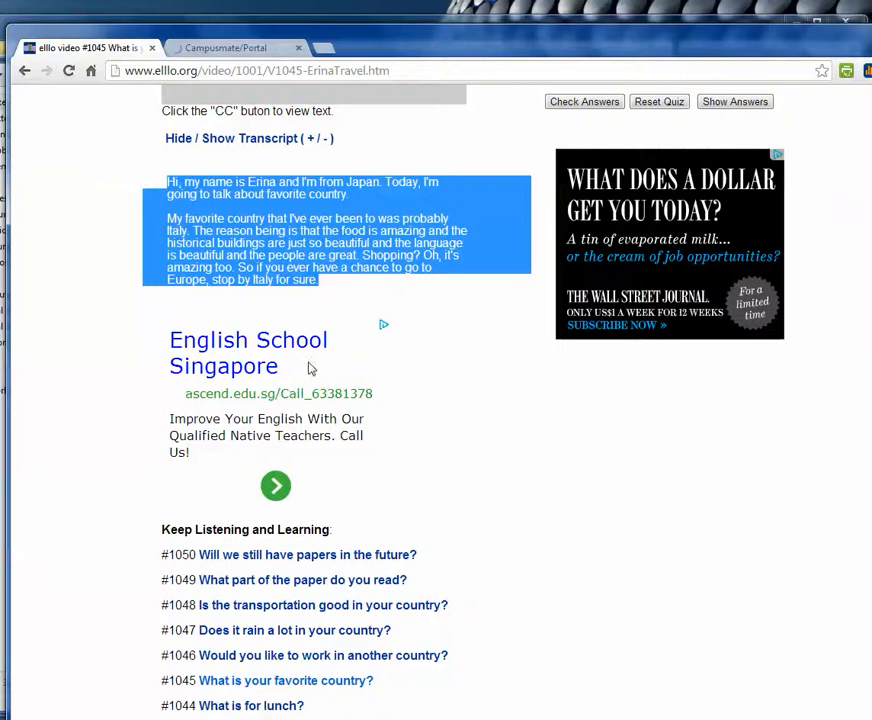
pyautogui.scroll(6, 307, 366)
pyautogui.click(256, 70)
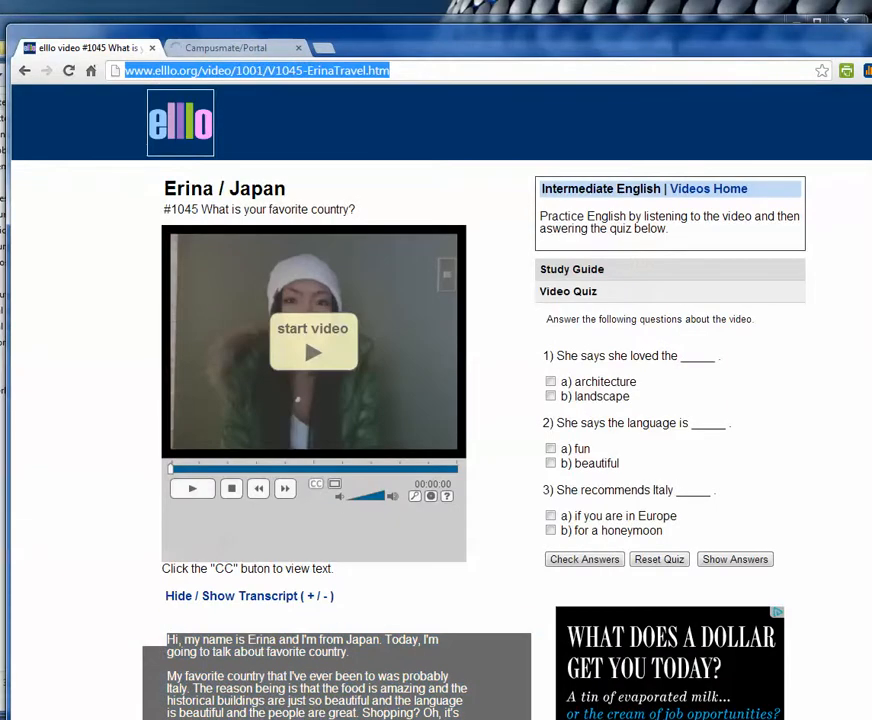
pyautogui.moveTo(843, 48); pyautogui.dragTo(802, 50)
pyautogui.click(854, 37)
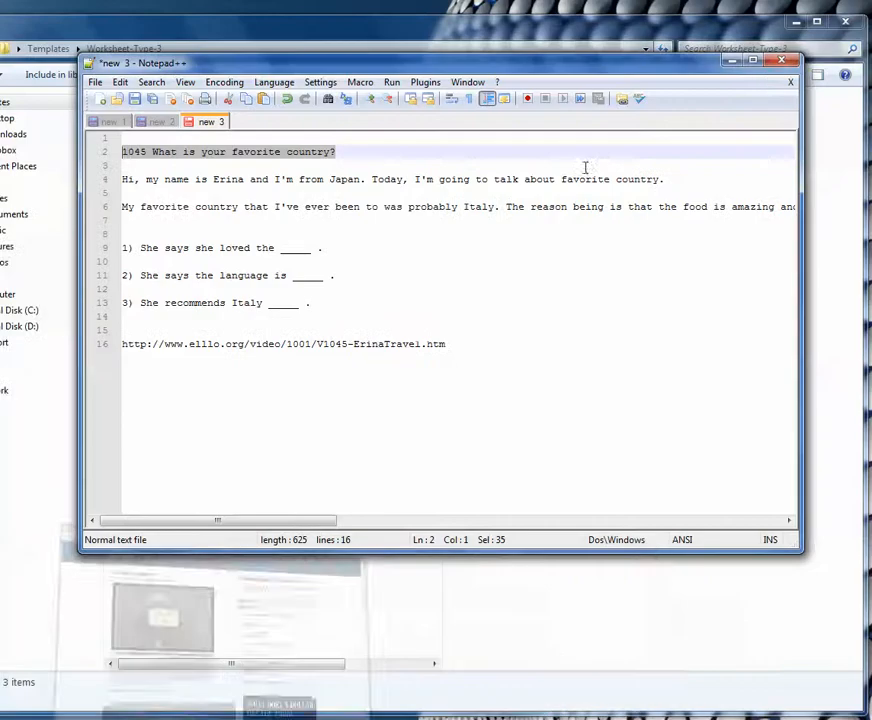
# - Open the VideoTemplate_Demo_3 document in Word and save a copy as 1045-AN-Erina-Favorite-Country in the Worksheet-Type-3 folder
pyautogui.click(731, 62)
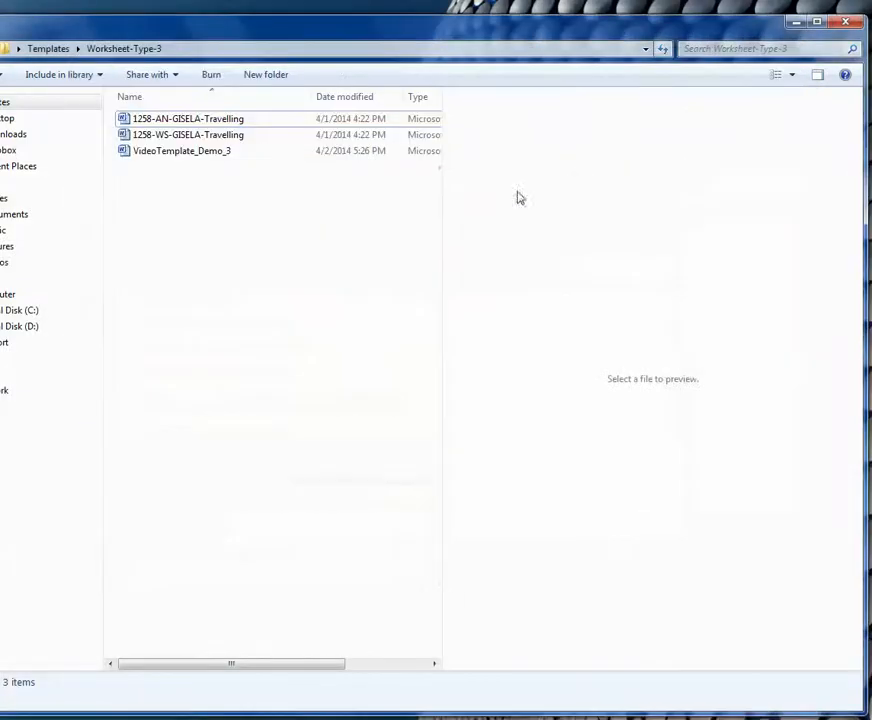
pyautogui.doubleClick(125, 151)
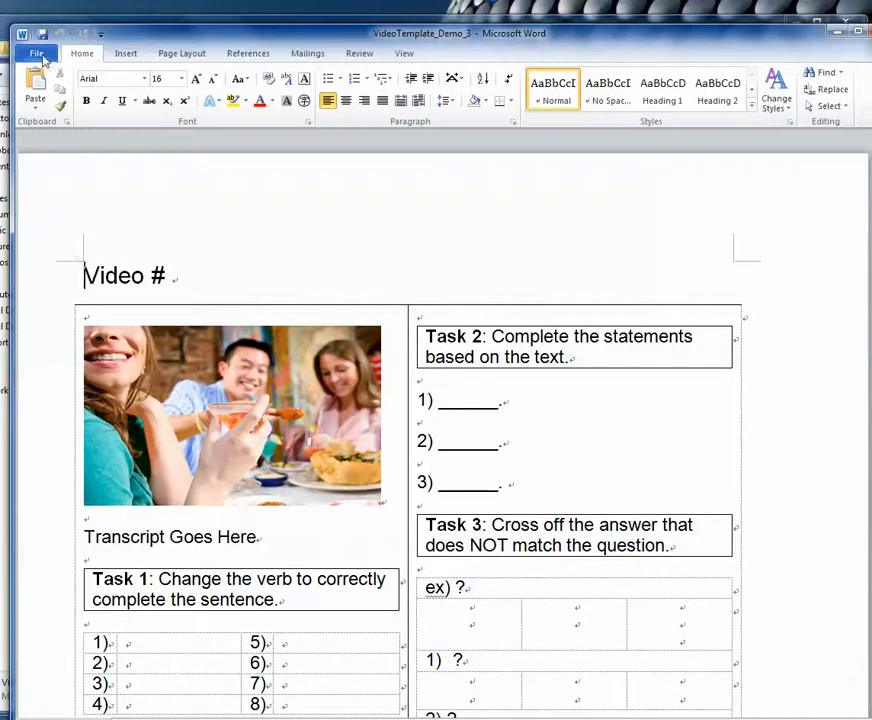
pyautogui.click(38, 55)
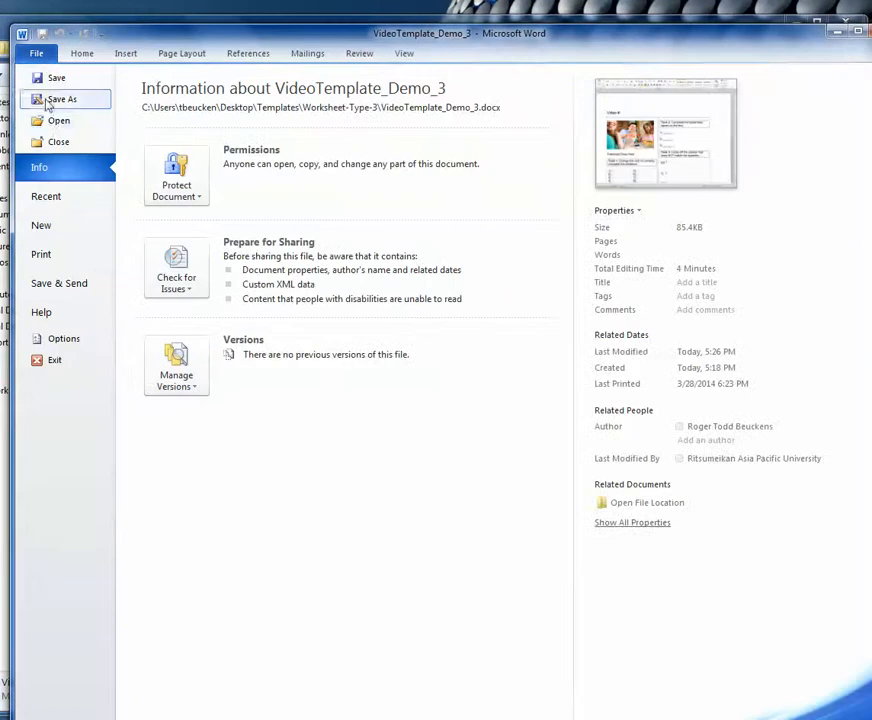
pyautogui.click(49, 99)
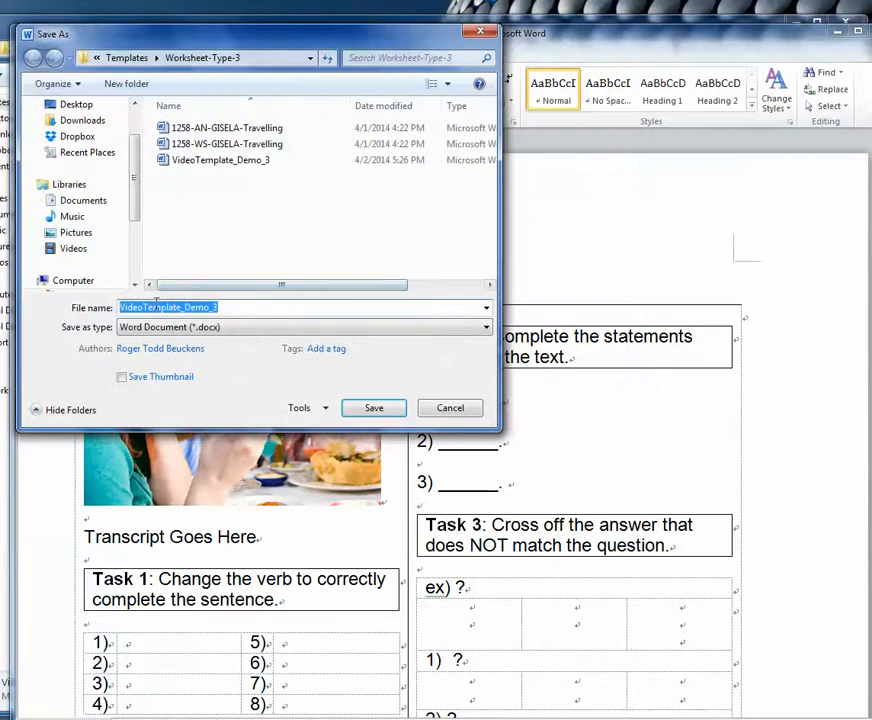
pyautogui.write('1045-AN-Erina-Favorite-Country')
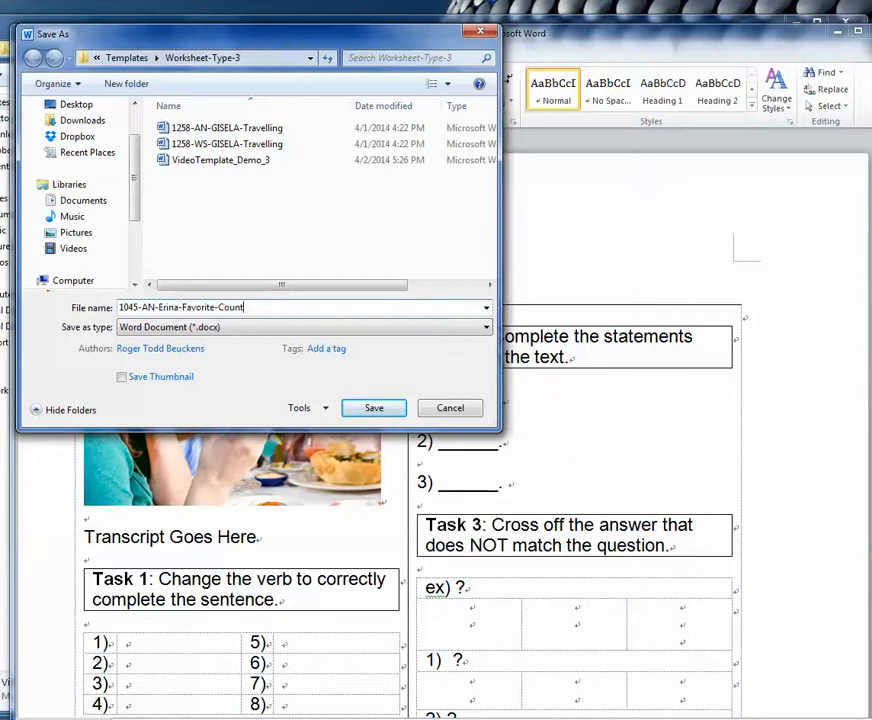
pyautogui.click(396, 412)
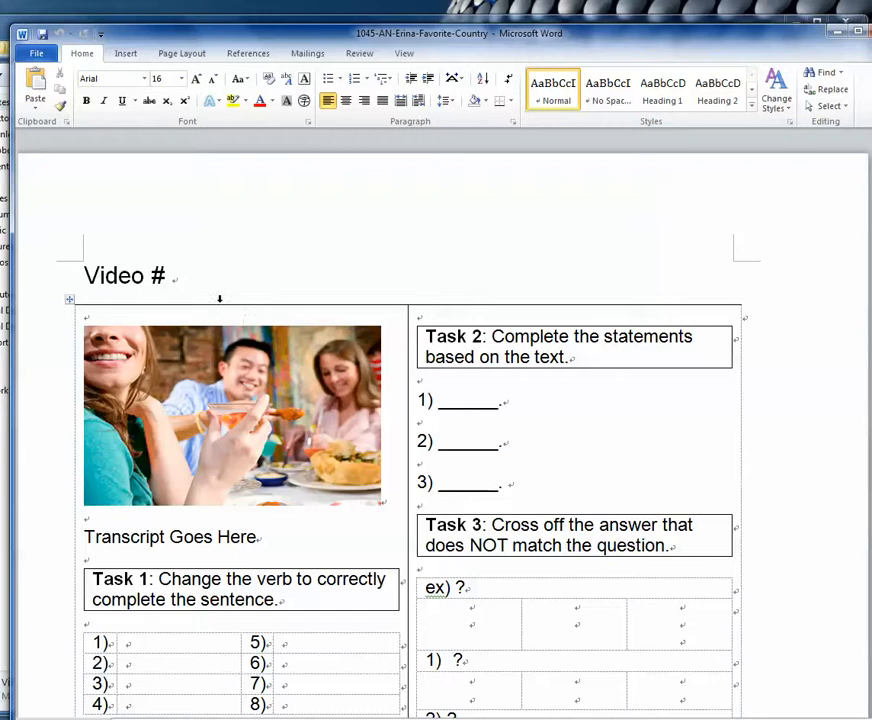
# - Complete the worksheet heading as "Video #: 1045 What is your favorite country?" using the copied title
pyautogui.scroll(-2, 227, 318)
pyautogui.scroll(2, 214, 318)
pyautogui.scroll(-1, 200, 290)
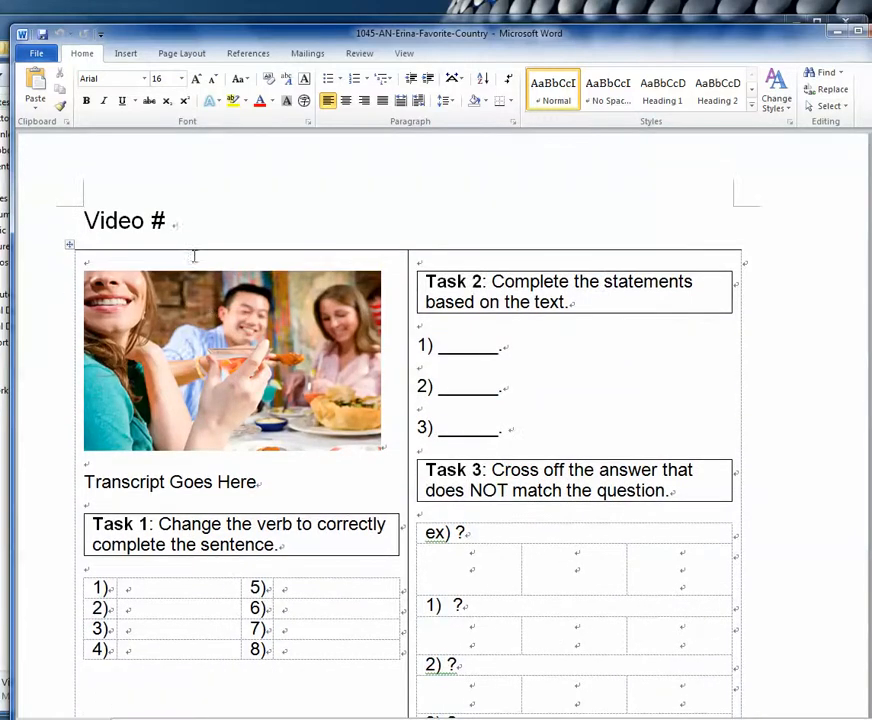
pyautogui.hotkey('ctrl', 'v')
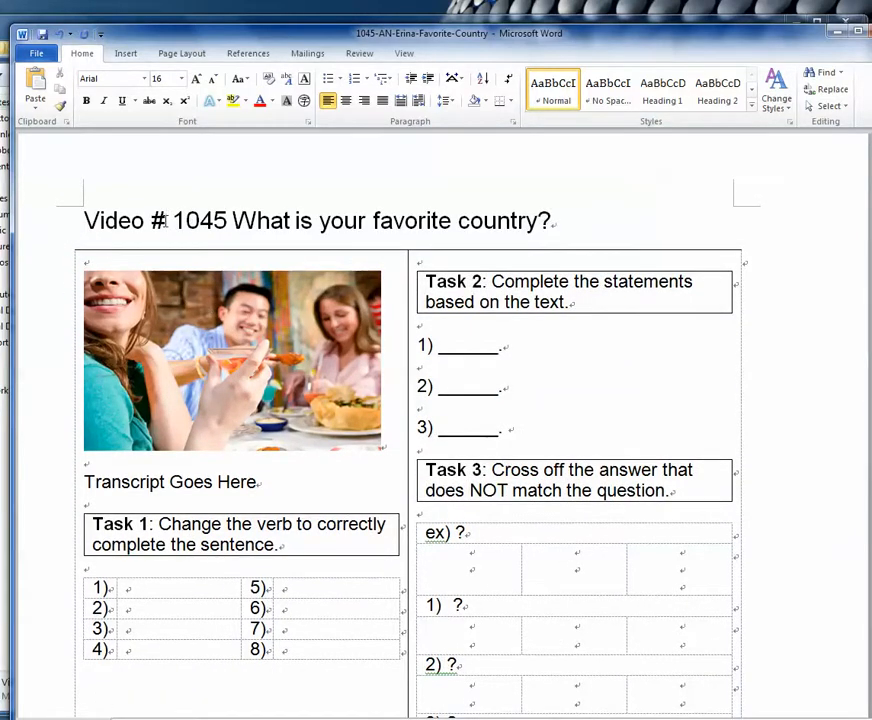
pyautogui.write(':')
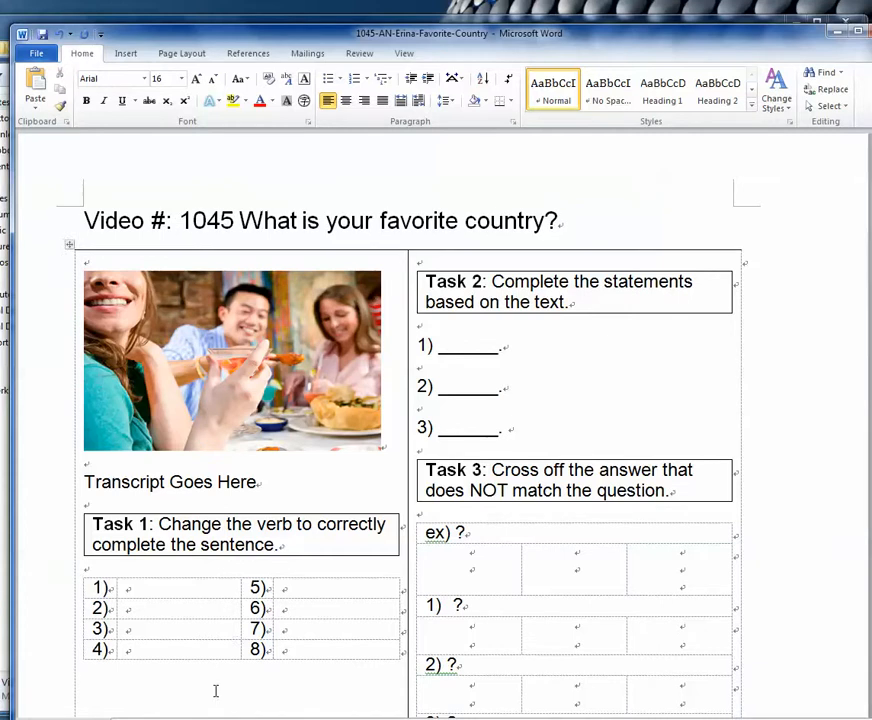
# - Copy the two transcript paragraphs from the Notepad++ notes and replace "Transcript Goes Here" in the Word worksheet with them, keeping a blank line before Task 1
pyautogui.hotkey('alt', 'Tab')
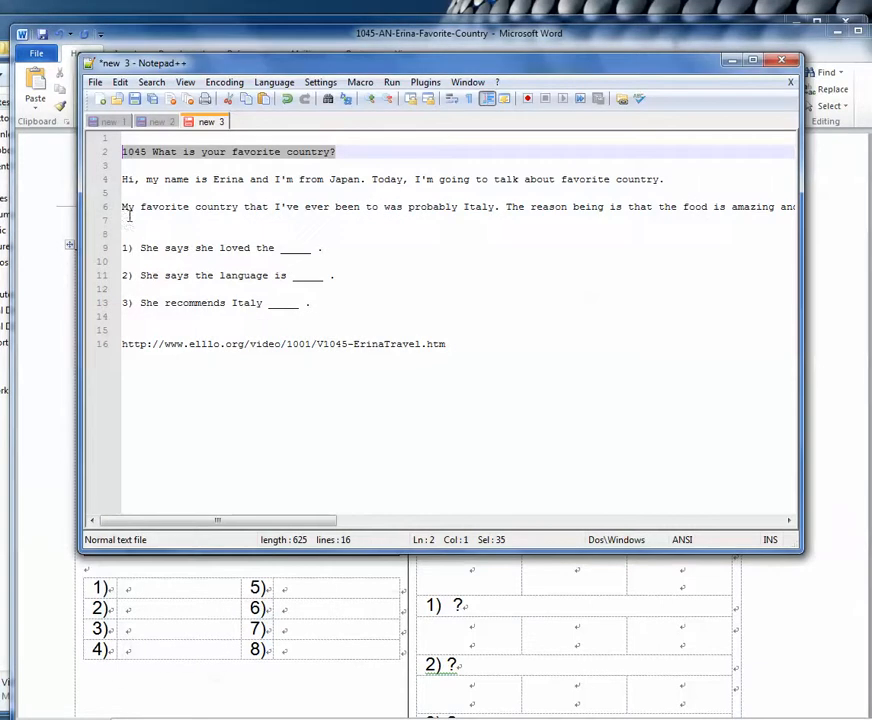
pyautogui.moveTo(126, 218); pyautogui.dragTo(113, 183)
pyautogui.hotkey('ctrl', 'c')
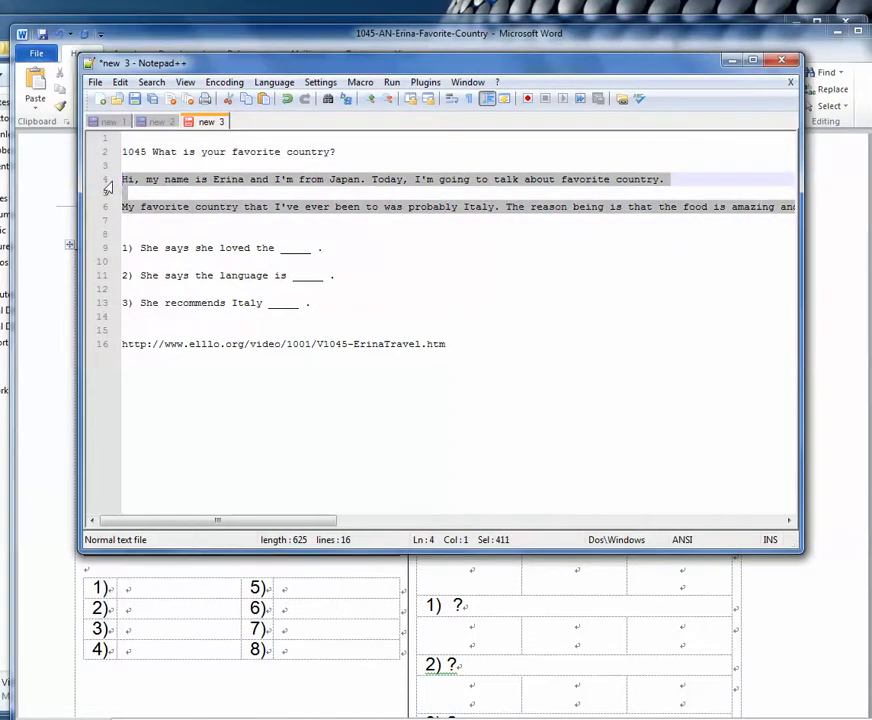
pyautogui.click(57, 397)
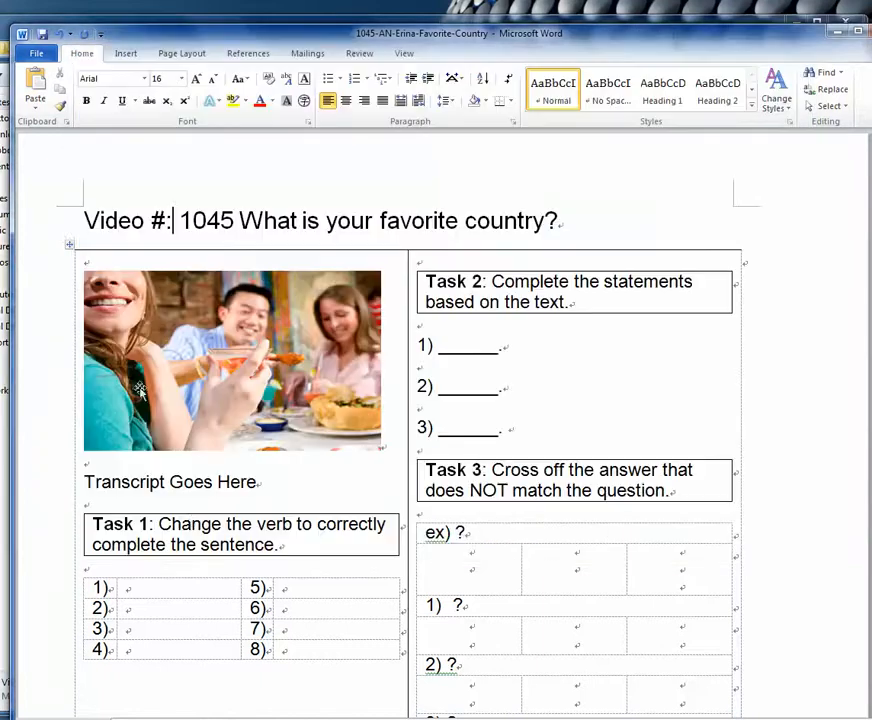
pyautogui.click(259, 486)
pyautogui.moveTo(259, 482); pyautogui.dragTo(86, 490)
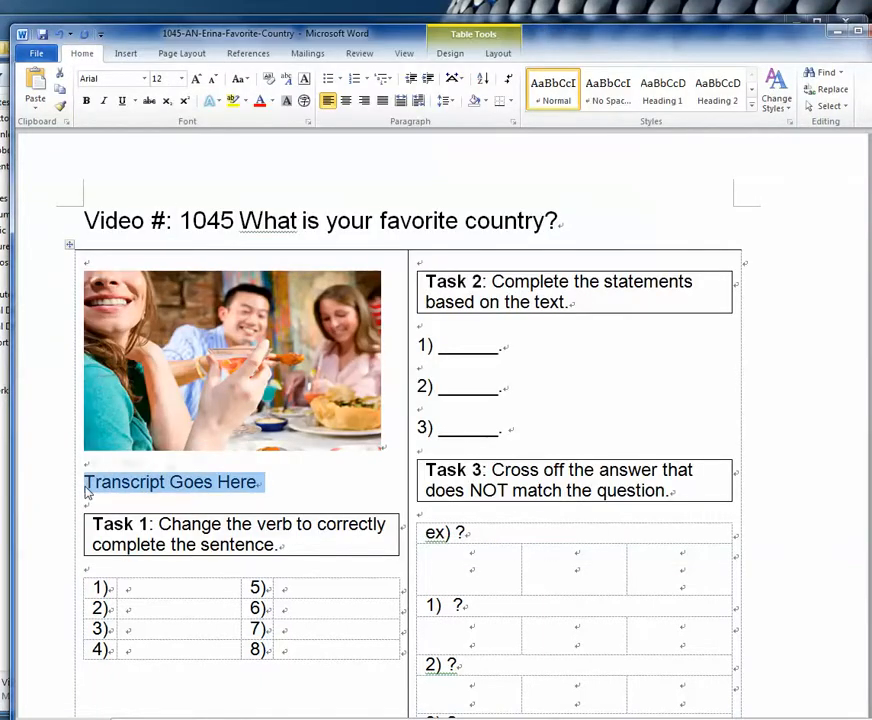
pyautogui.hotkey('ctrl', 'v')
pyautogui.scroll(-1, 145, 484)
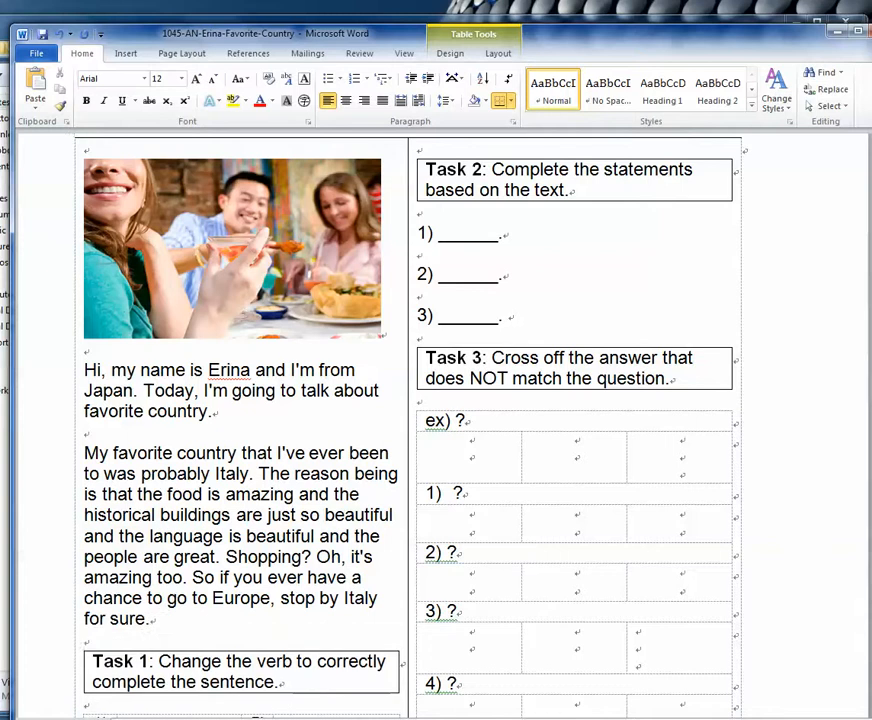
pyautogui.press('Return')
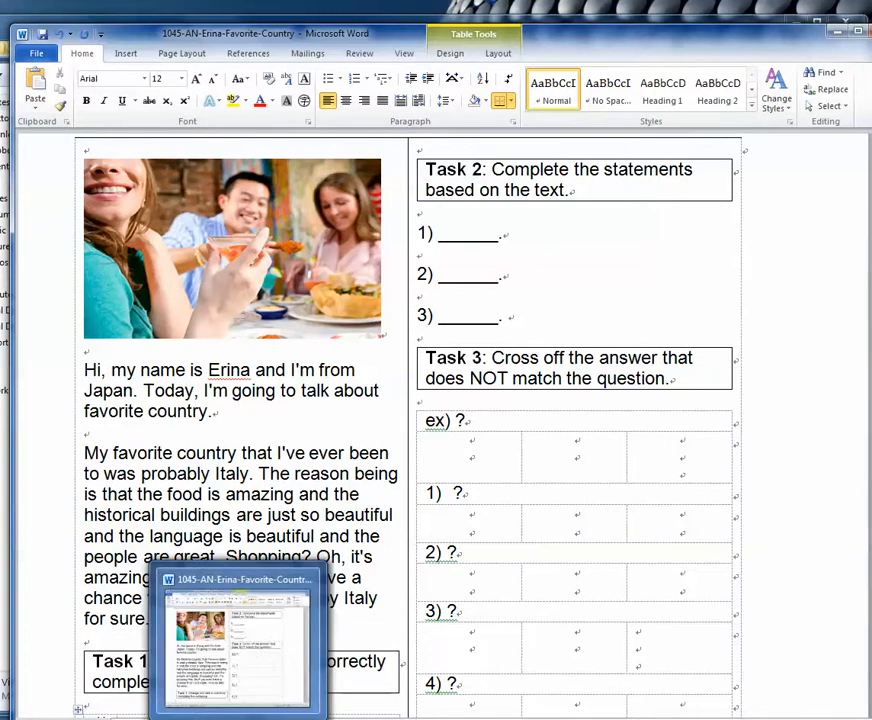
# - Copy the #1045 video link from the Notepad++ notes and paste it after "Watch and Listen Online:" in the Word worksheet
pyautogui.click(109, 718)
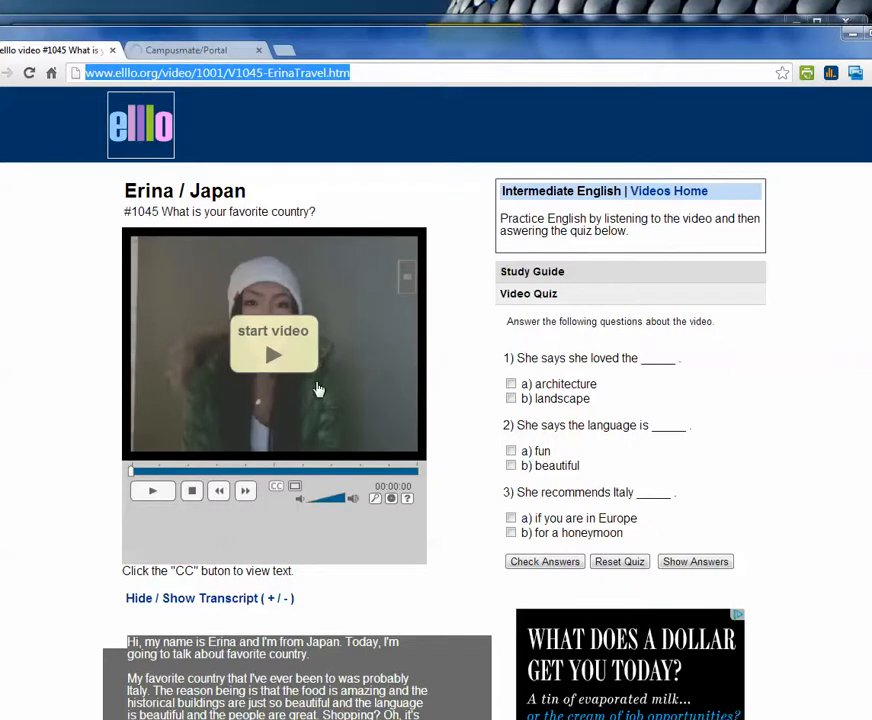
pyautogui.hotkey('alt', 'Tab')
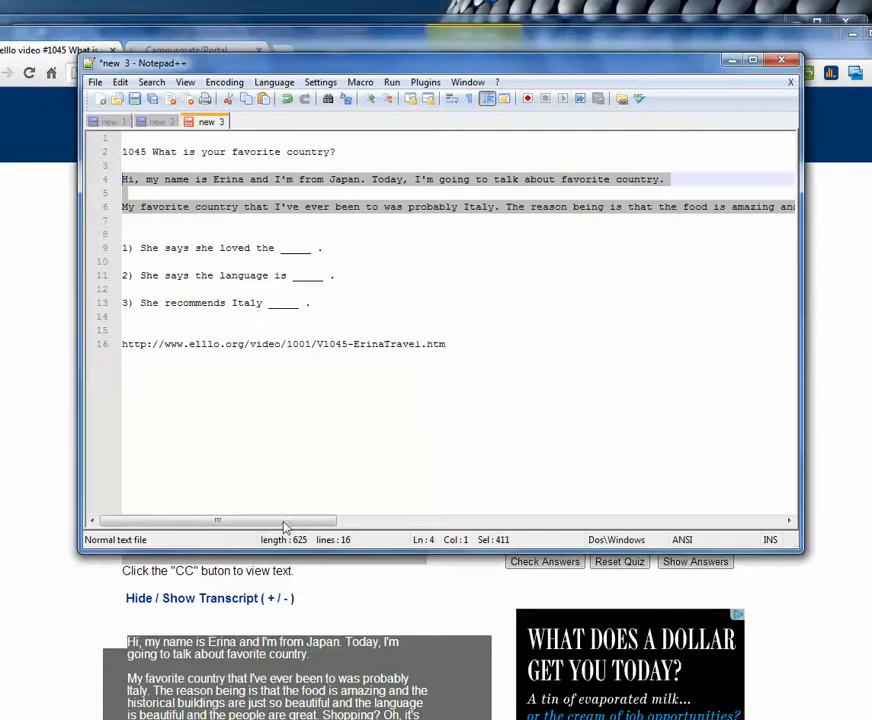
pyautogui.moveTo(462, 345); pyautogui.dragTo(120, 343)
pyautogui.hotkey('ctrl', 'c')
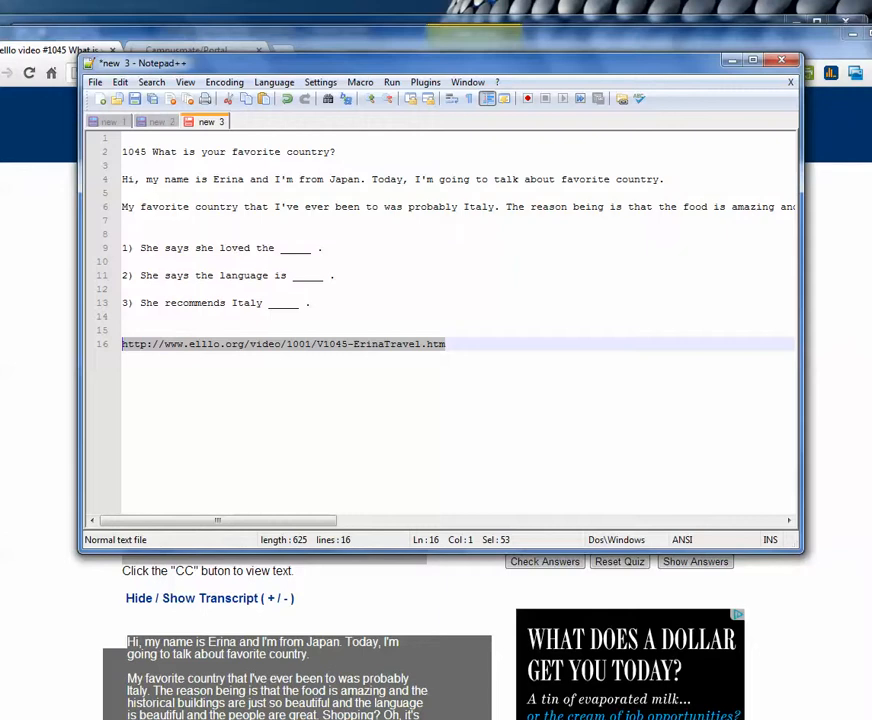
pyautogui.hotkey('alt', 'Tab')
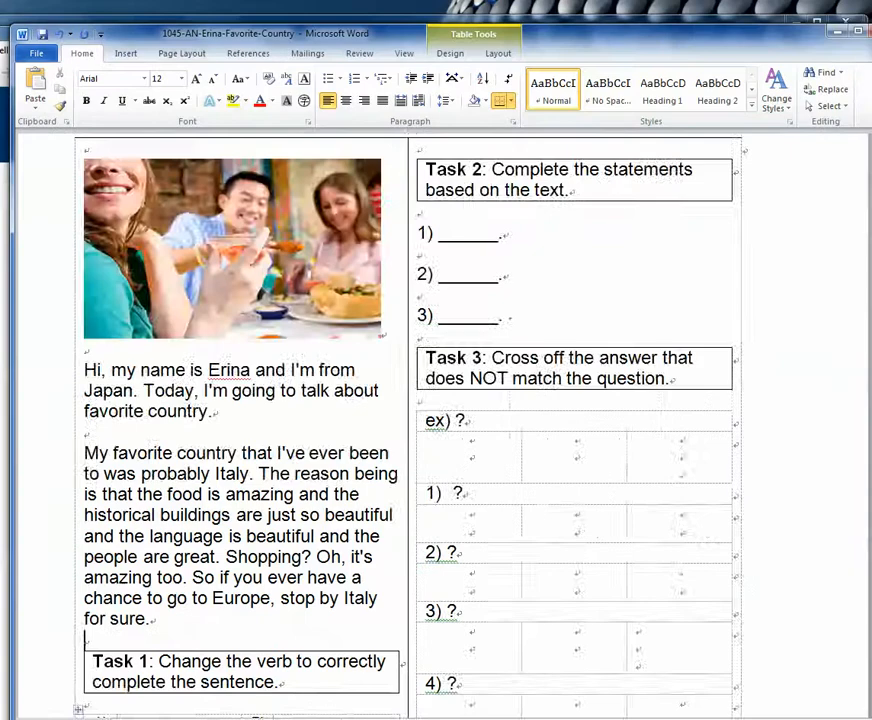
pyautogui.scroll(-6, 294, 650)
pyautogui.moveTo(477, 588); pyautogui.dragTo(300, 594)
pyautogui.hotkey('ctrl', 'v')
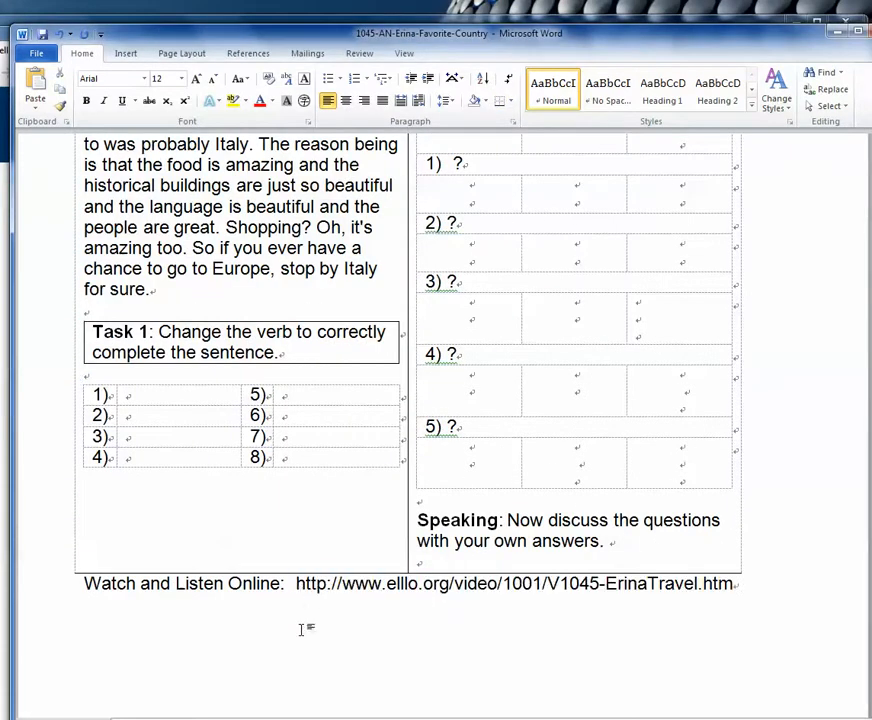
# - Remove the extra space before the video link and shorten its label to "Watch Online:"
pyautogui.click(297, 584)
pyautogui.press('BackSpace')
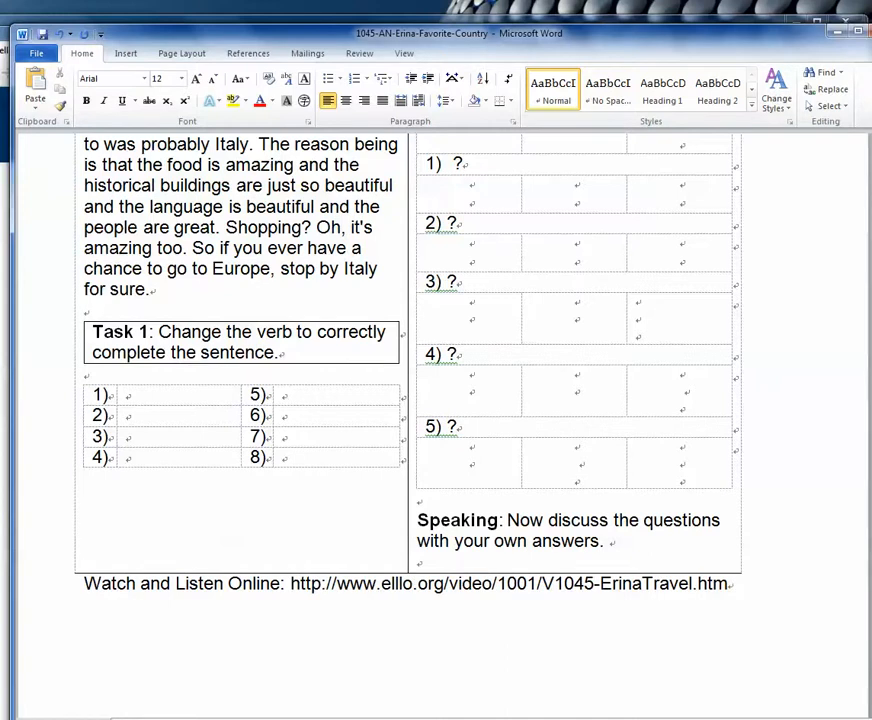
pyautogui.moveTo(228, 588); pyautogui.dragTo(142, 588)
pyautogui.press('BackSpace')
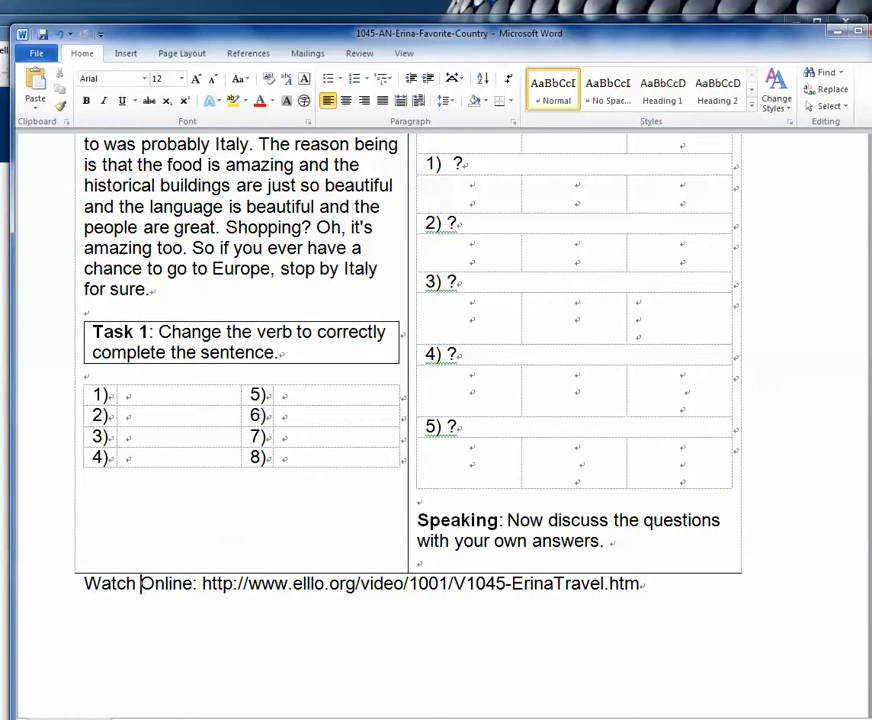
# - Replace the three Task 2 placeholders with the three gap-fill questions from the Notepad++ notes, keeping a blank line before Task 3
pyautogui.hotkey('alt', 'Tab')
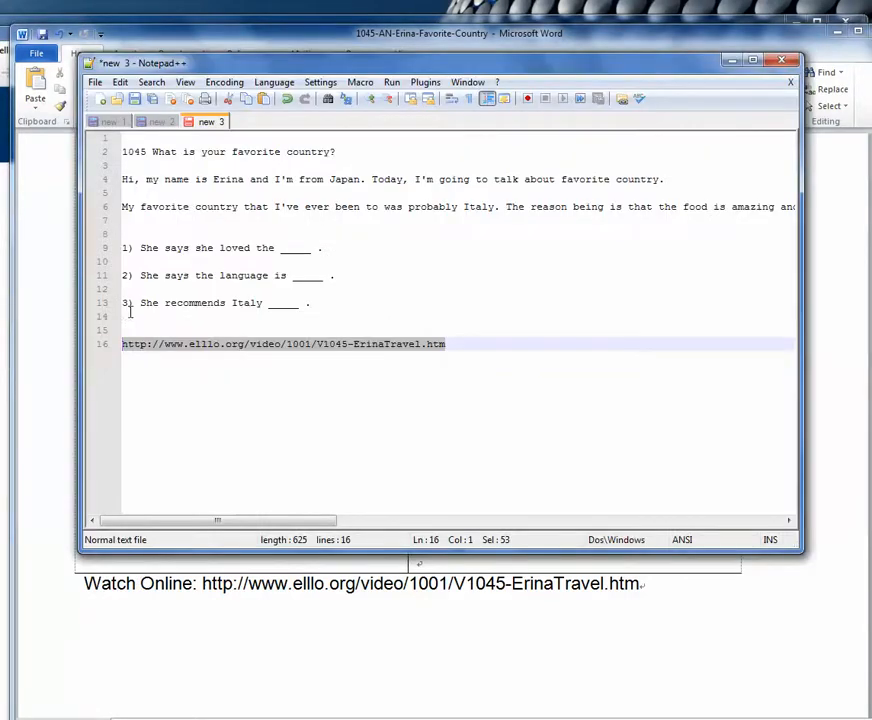
pyautogui.moveTo(129, 314); pyautogui.dragTo(109, 248)
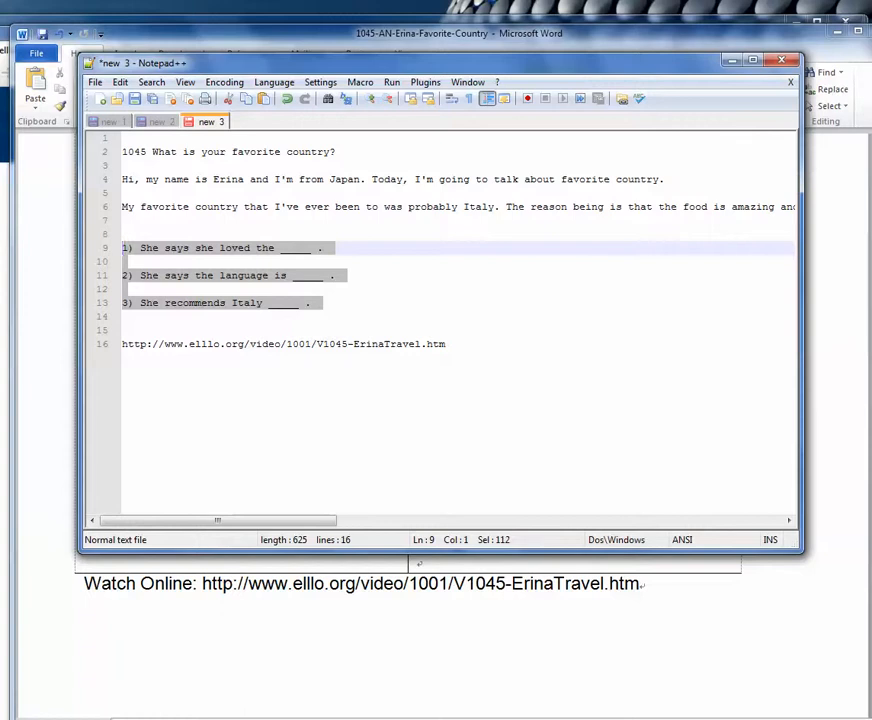
pyautogui.click(140, 583)
pyautogui.scroll(5, 495, 300)
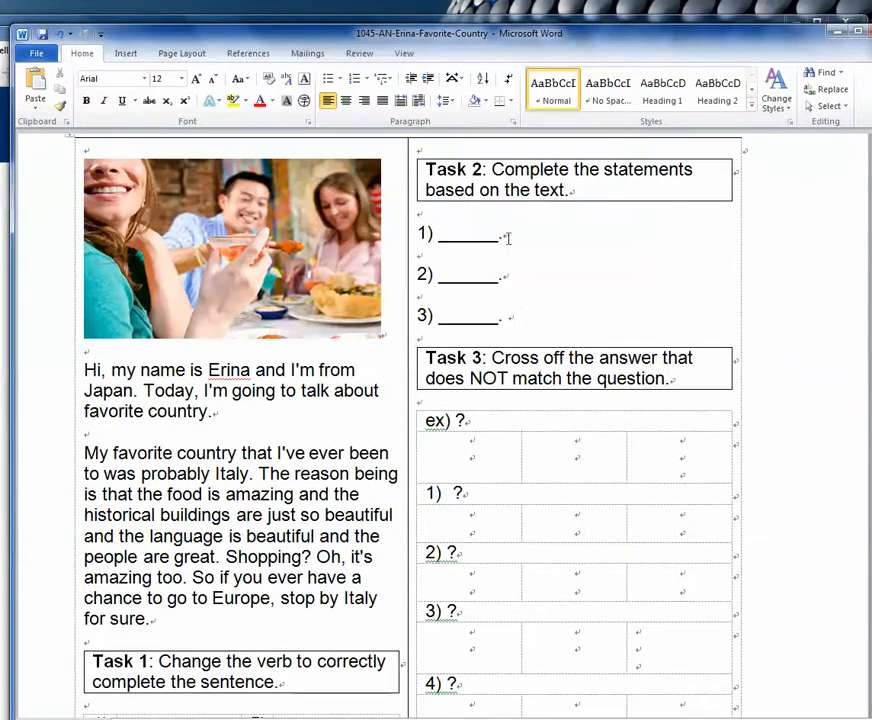
pyautogui.moveTo(509, 318); pyautogui.dragTo(409, 236)
pyautogui.write('1) She says she loved the ______ .  2) She says the language is ______ .  3) She recommends Italy ______ .')
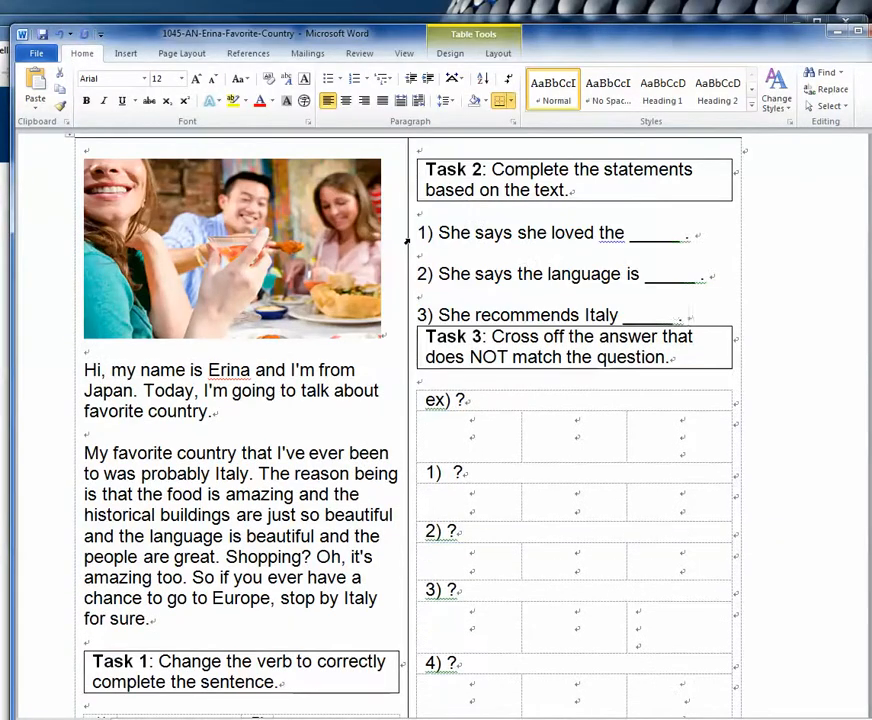
pyautogui.click(680, 314)
pyautogui.press('Return')
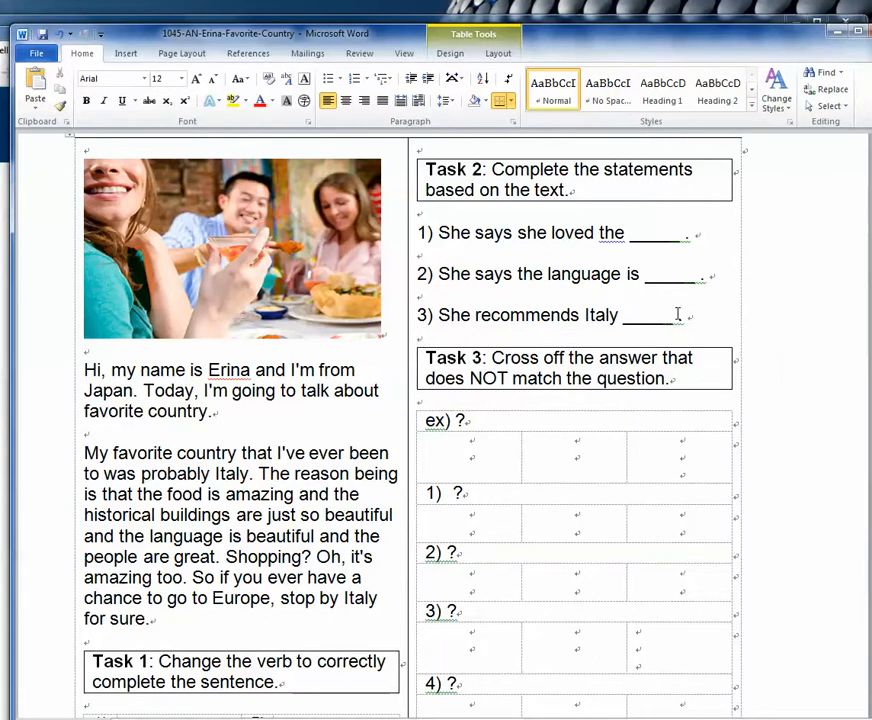
# - Mark "going" in the transcript as bold "(1) going" and enter "go" as item 1 in the Task 1 table
pyautogui.scroll(-5, 646, 313)
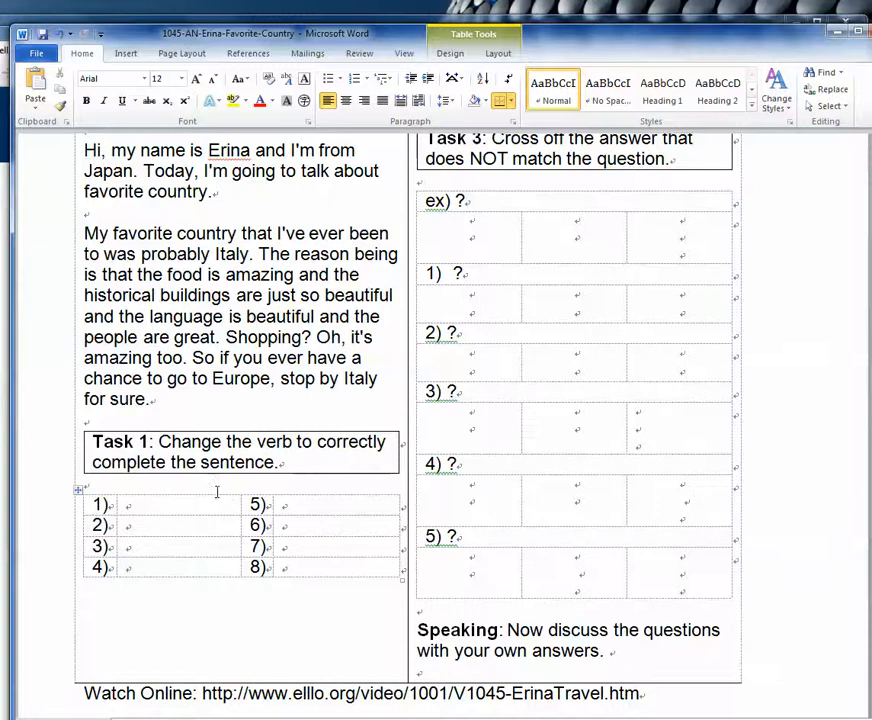
pyautogui.scroll(1, 240, 466)
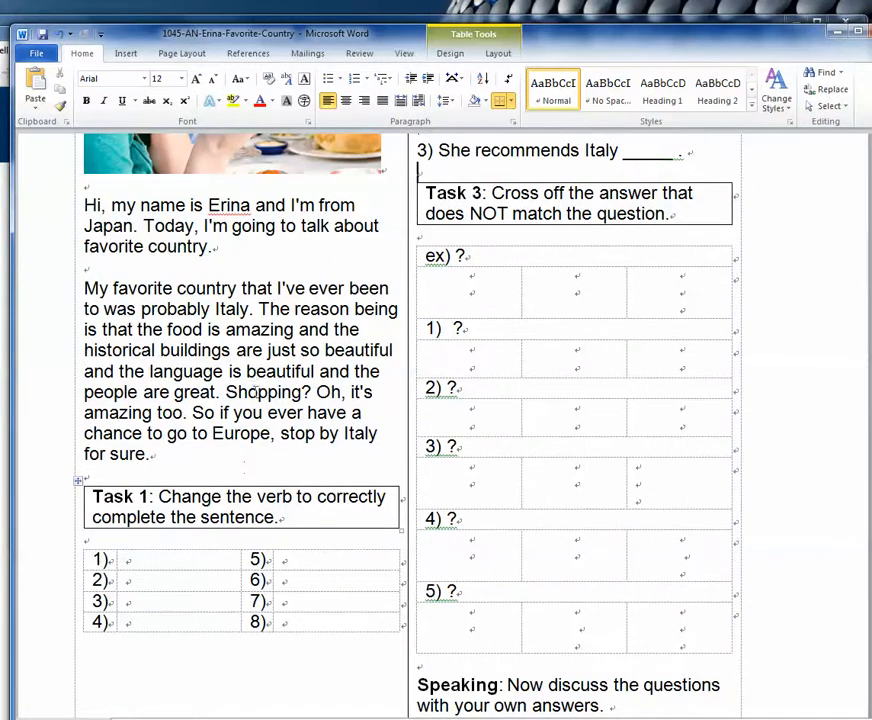
pyautogui.click(233, 228)
pyautogui.write('(1)')
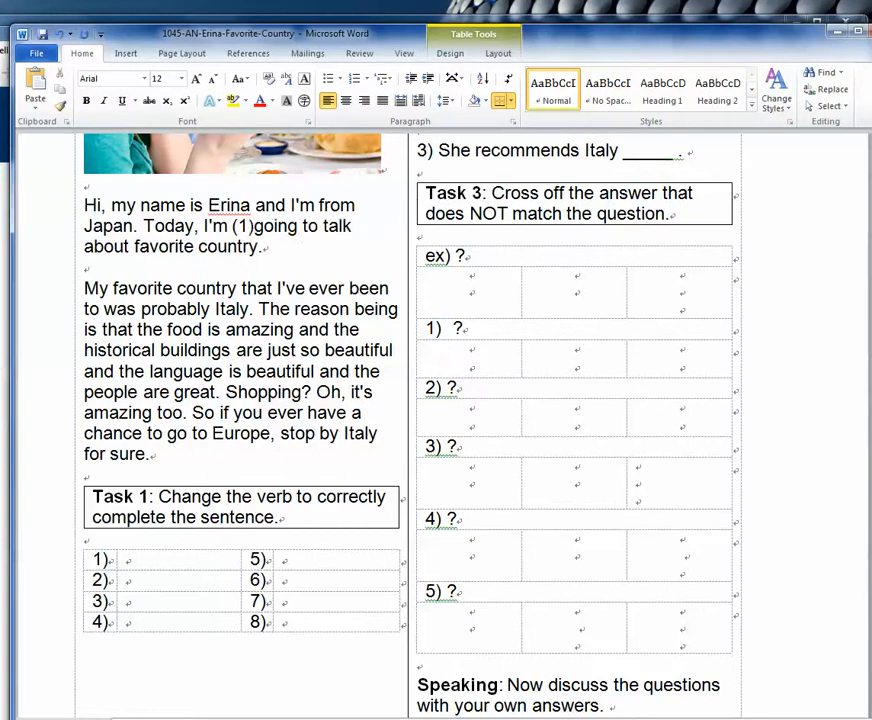
pyautogui.moveTo(231, 228); pyautogui.dragTo(305, 228)
pyautogui.hotkey('ctrl', 'b')
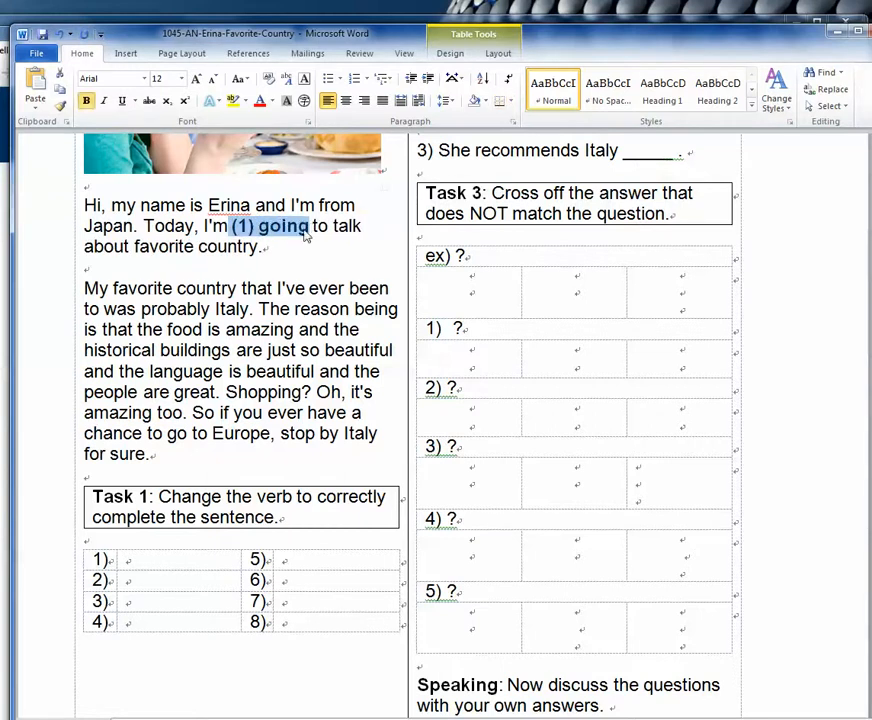
pyautogui.click(257, 290)
pyautogui.click(154, 561)
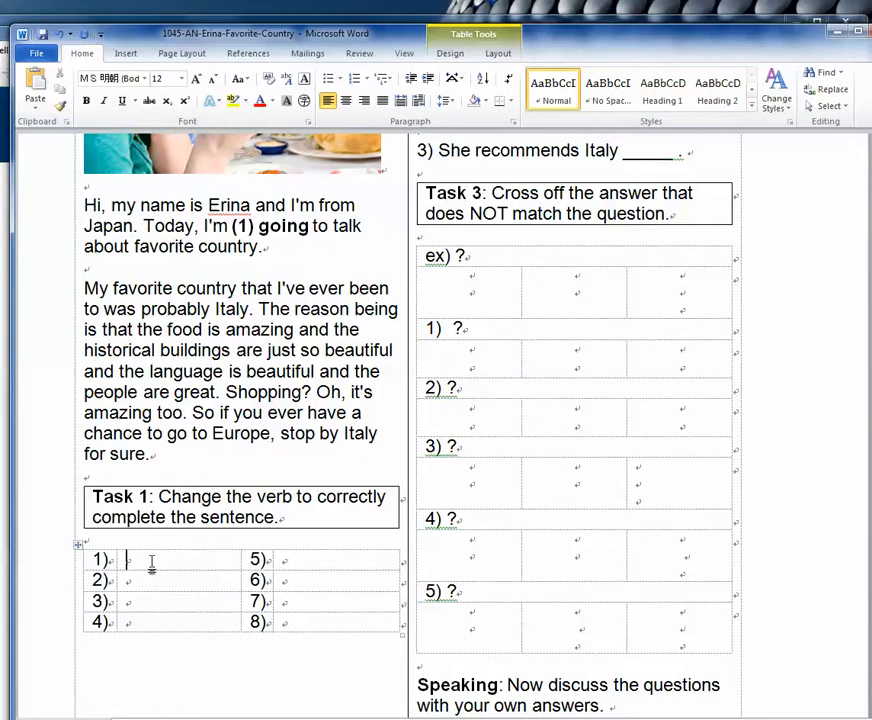
pyautogui.write('go')
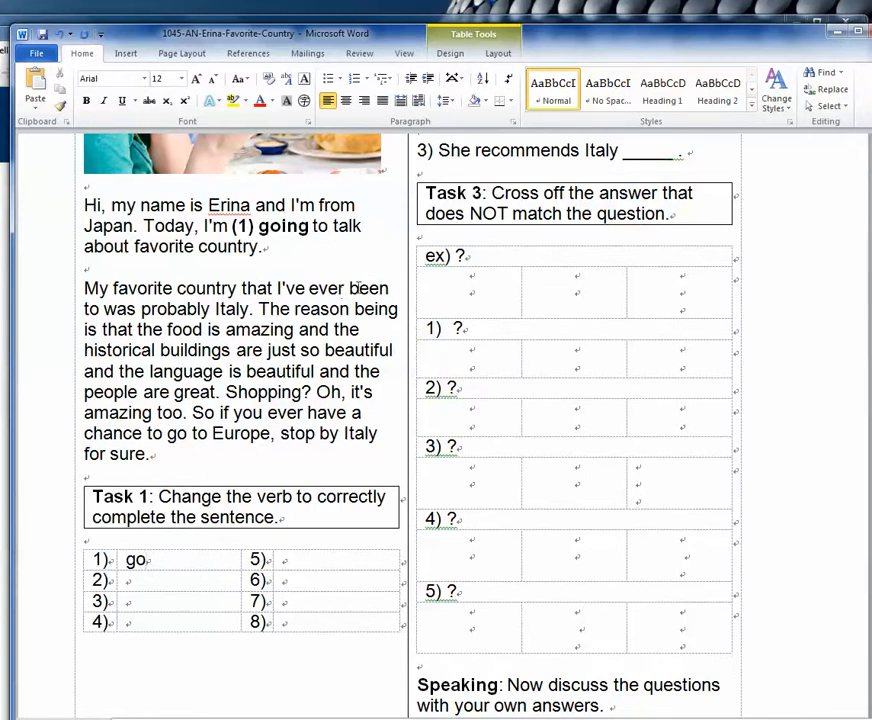
# - Mark "been" in the transcript's second paragraph as bold "(2) been"
pyautogui.click(350, 289)
pyautogui.write('(2')
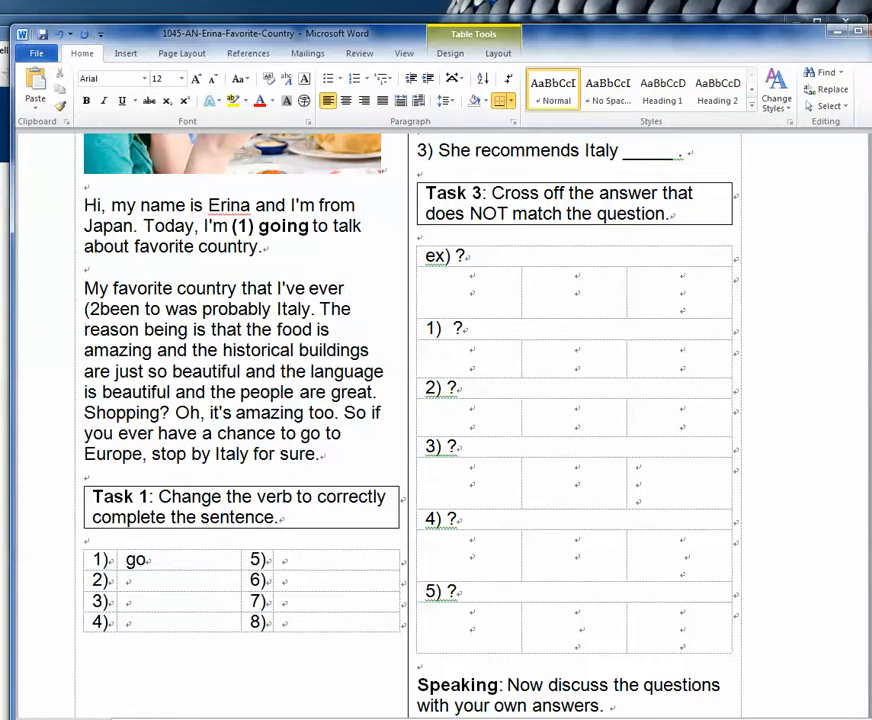
pyautogui.write(')')
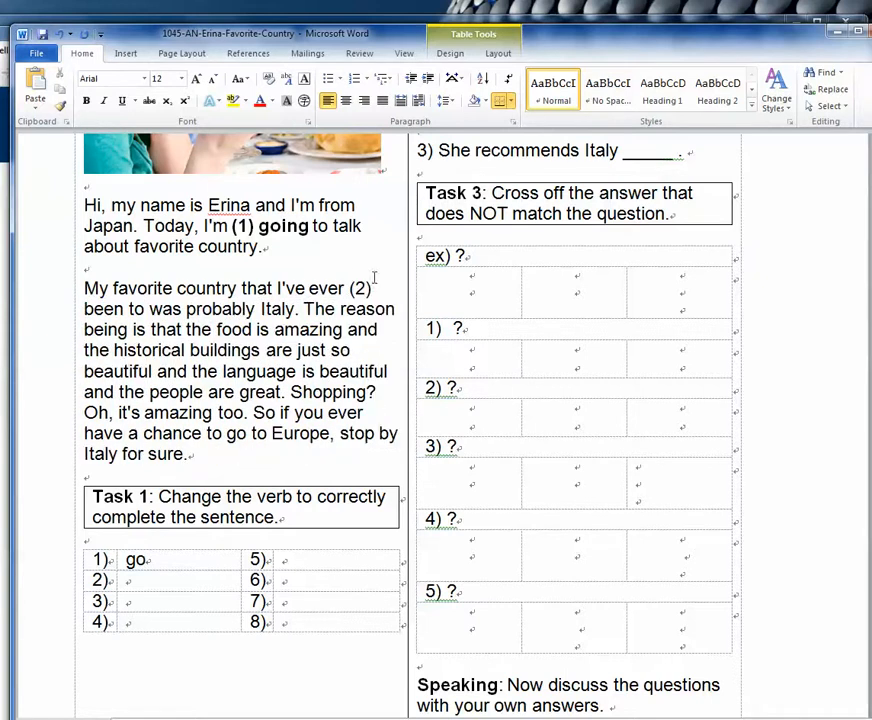
pyautogui.moveTo(349, 289); pyautogui.dragTo(127, 311)
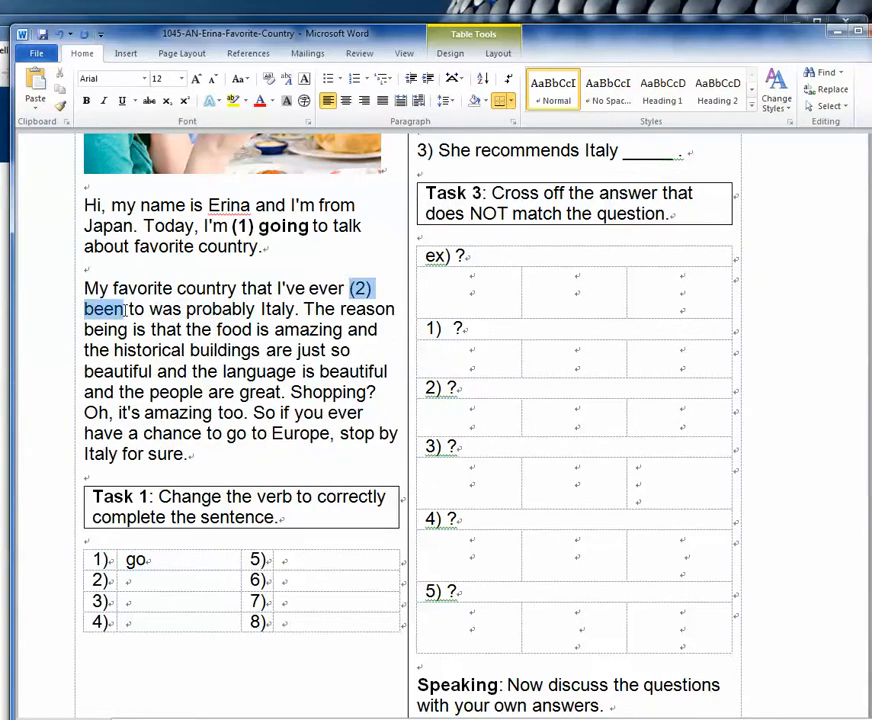
pyautogui.hotkey('ctrl', 'b')
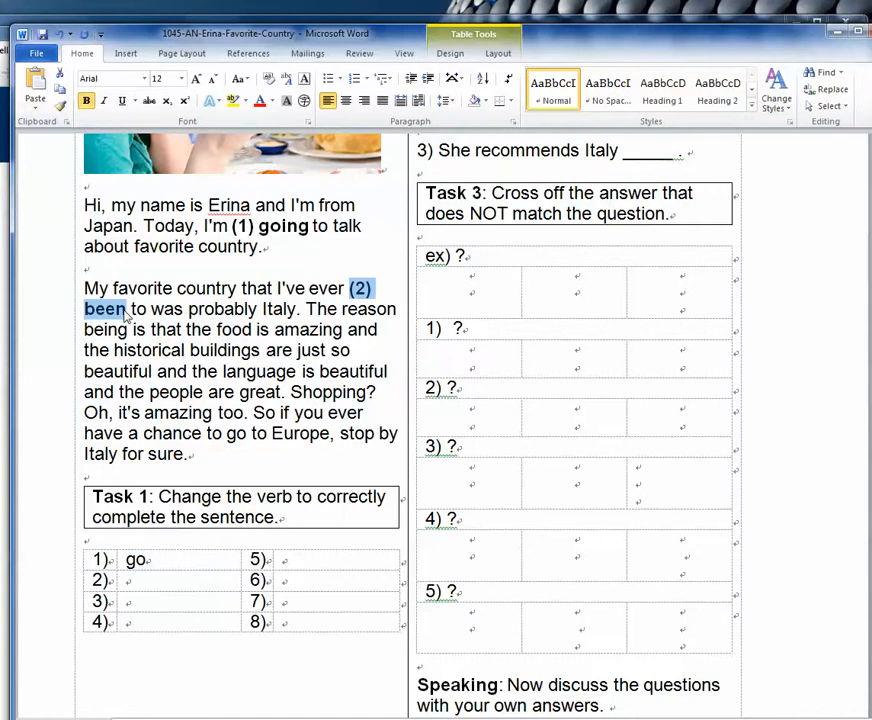
pyautogui.click(229, 329)
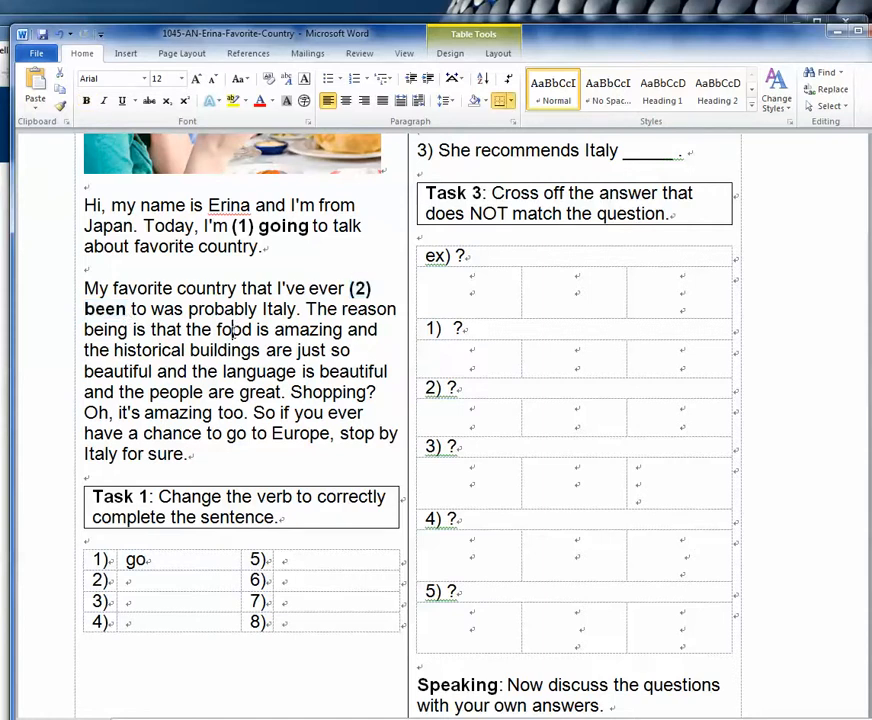
# - Mark "being" after "The reason" in the transcript as bold "(3) being"
pyautogui.click(84, 329)
pyautogui.write('(2)')
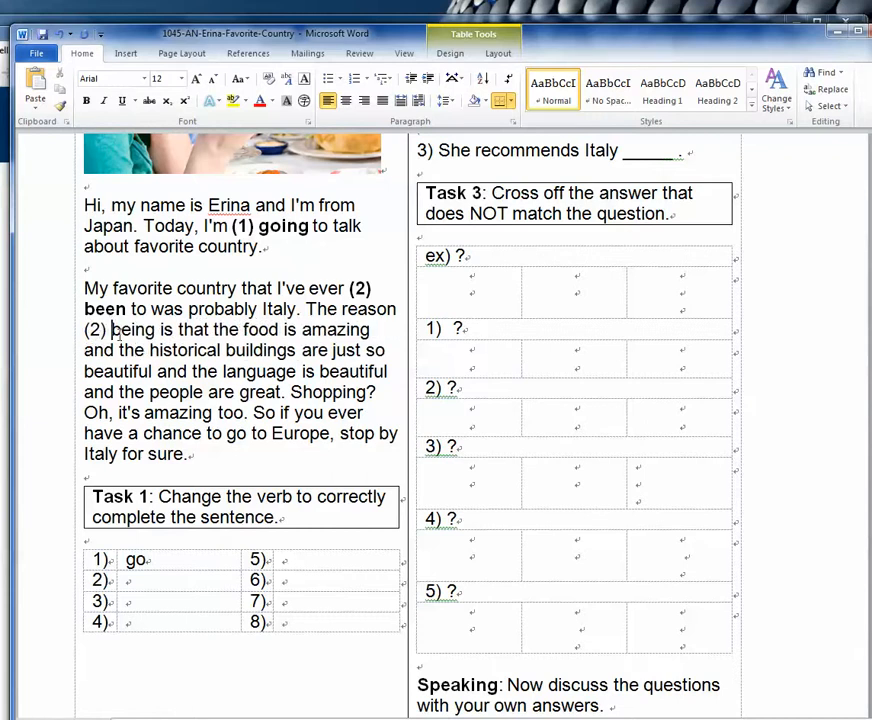
pyautogui.moveTo(154, 329); pyautogui.dragTo(80, 337)
pyautogui.hotkey('ctrl', 'b')
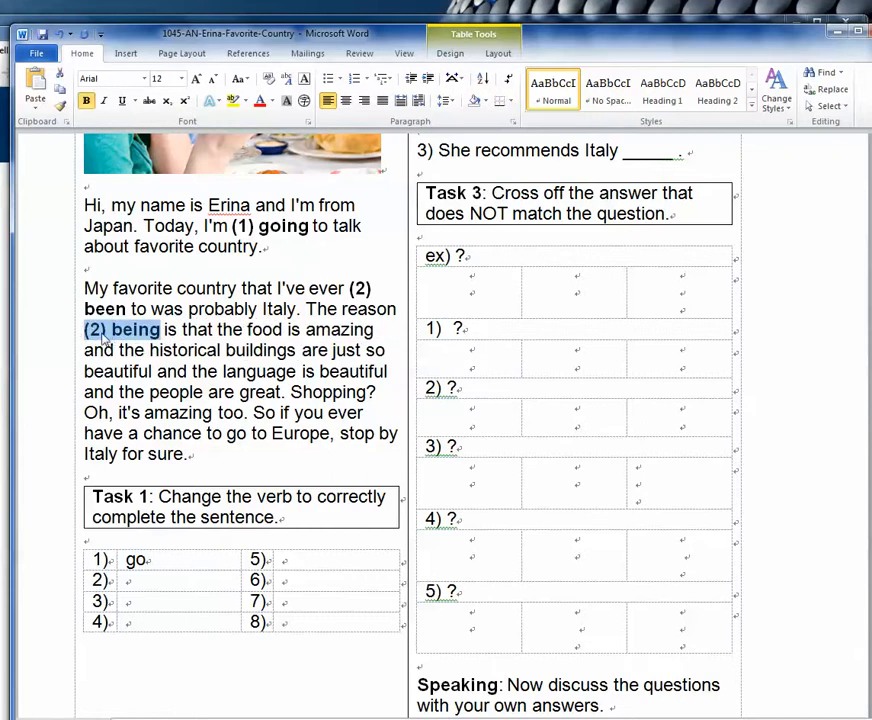
pyautogui.click(100, 331)
pyautogui.press('BackSpace')
pyautogui.write('3')
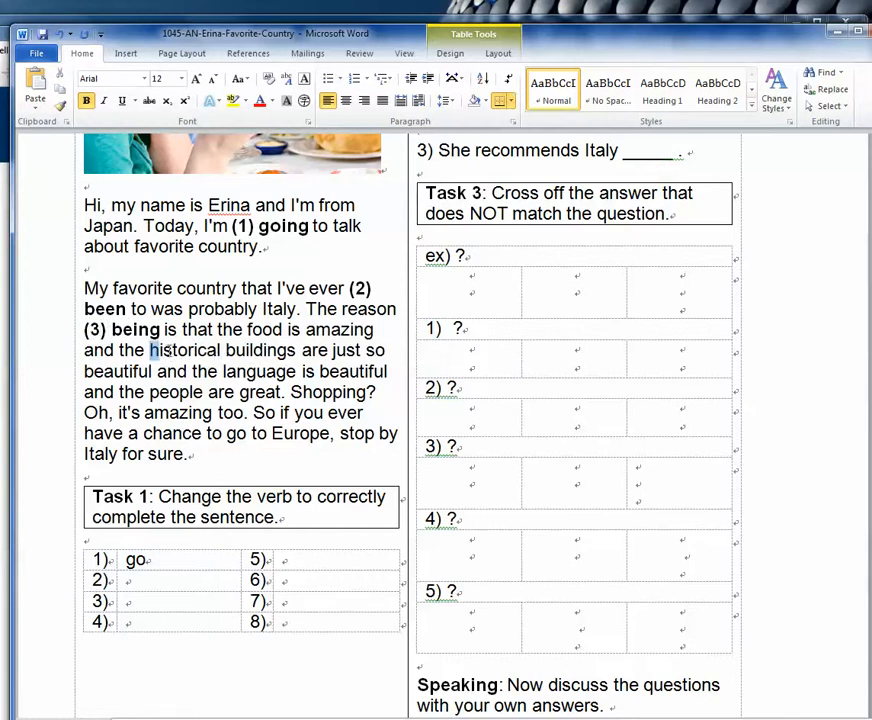
# - Mark "historical" before "buildings" in the transcript as bold "(4) historical"
pyautogui.moveTo(150, 350); pyautogui.dragTo(208, 350)
pyautogui.click(190, 350)
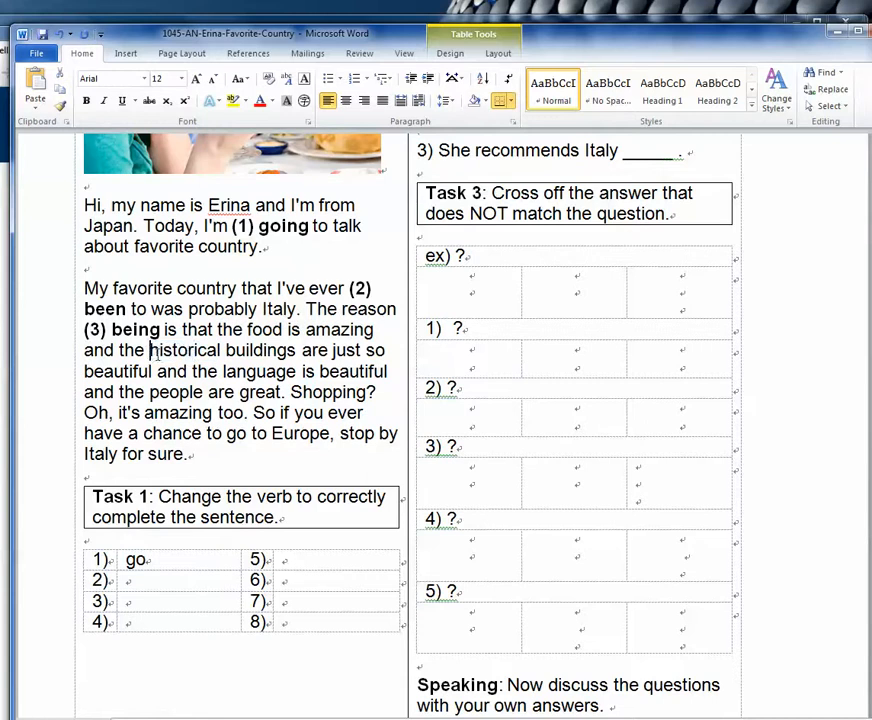
pyautogui.write('(4')
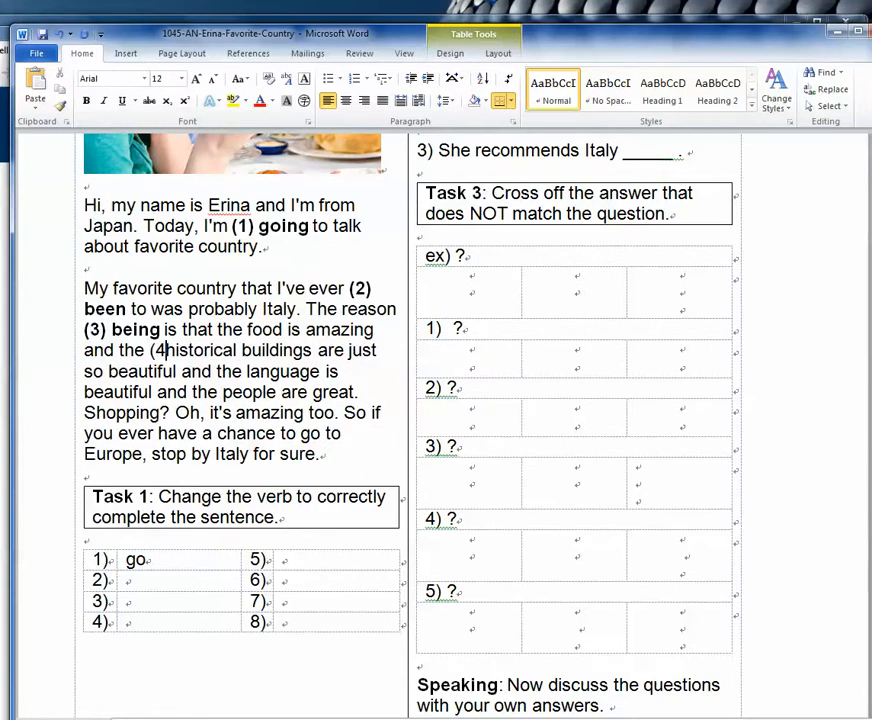
pyautogui.write(')')
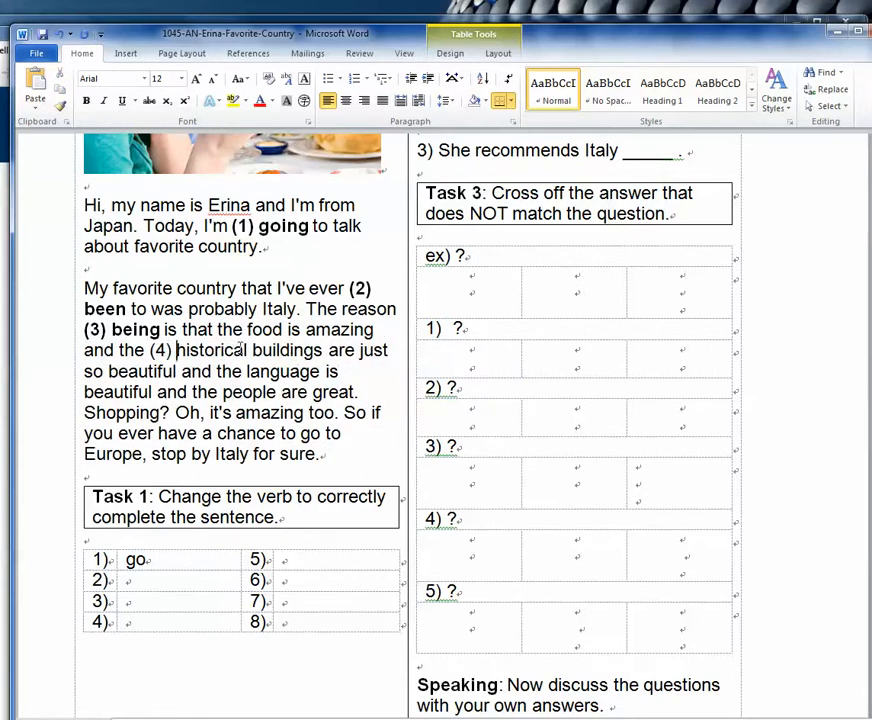
pyautogui.moveTo(247, 350); pyautogui.dragTo(151, 350)
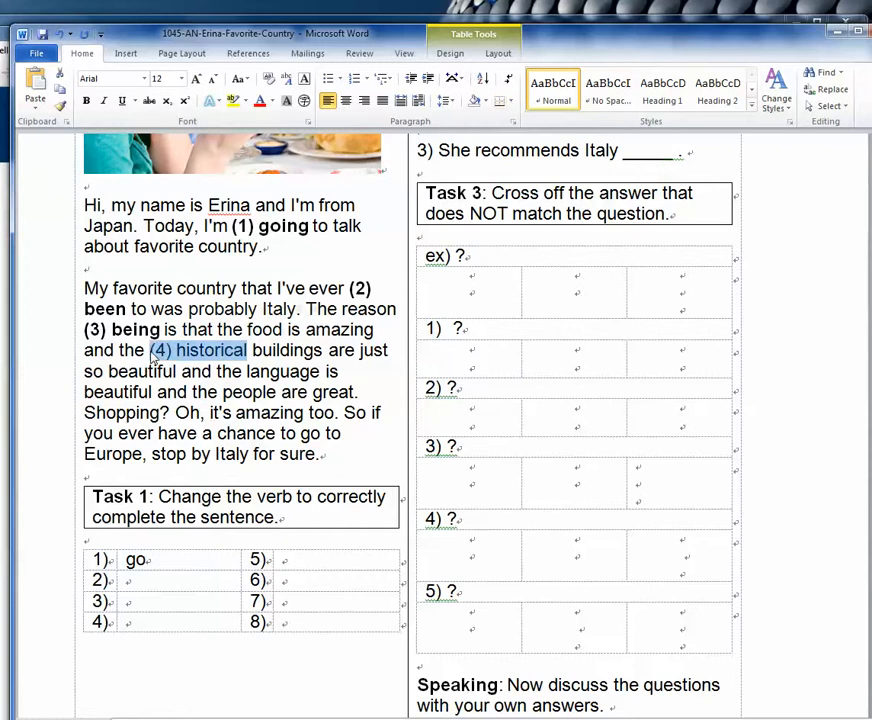
pyautogui.hotkey('ctrl', 'b')
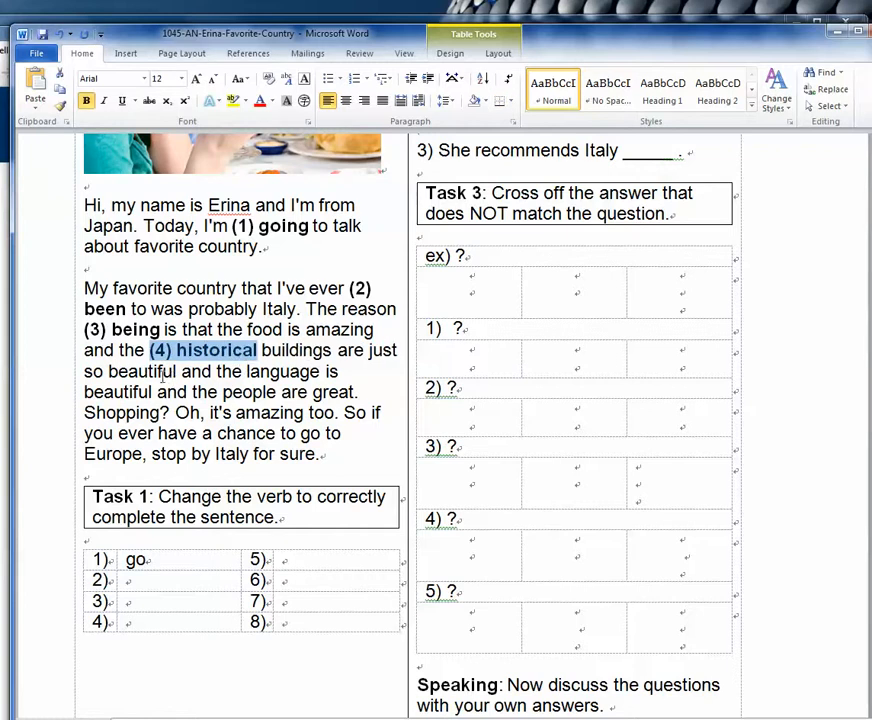
# - Mark the first "beautiful" in the transcript, after "just so", as bold "(5) beautiful"
pyautogui.click(107, 371)
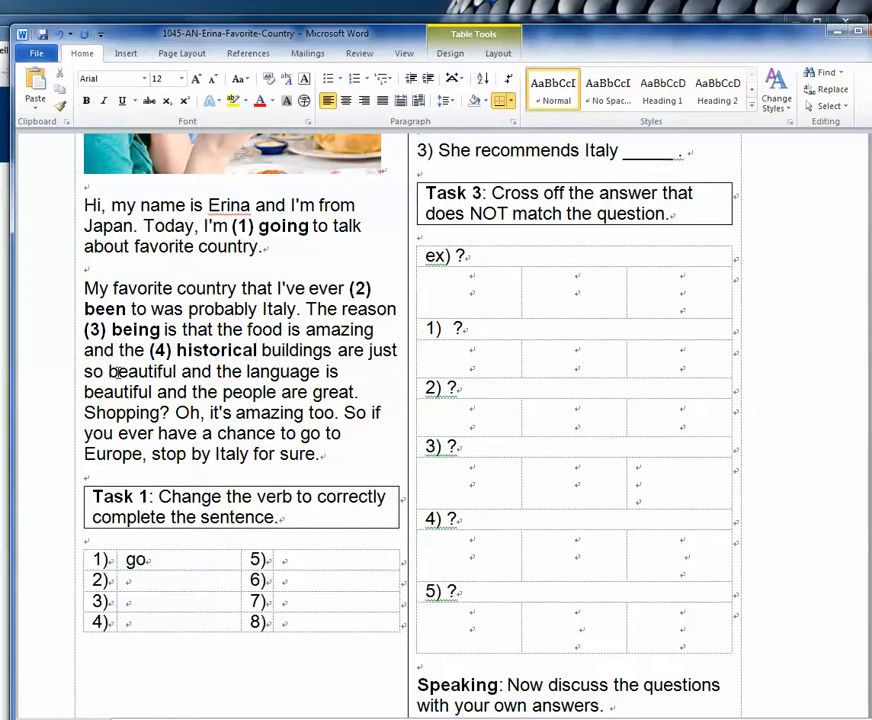
pyautogui.write('(5')
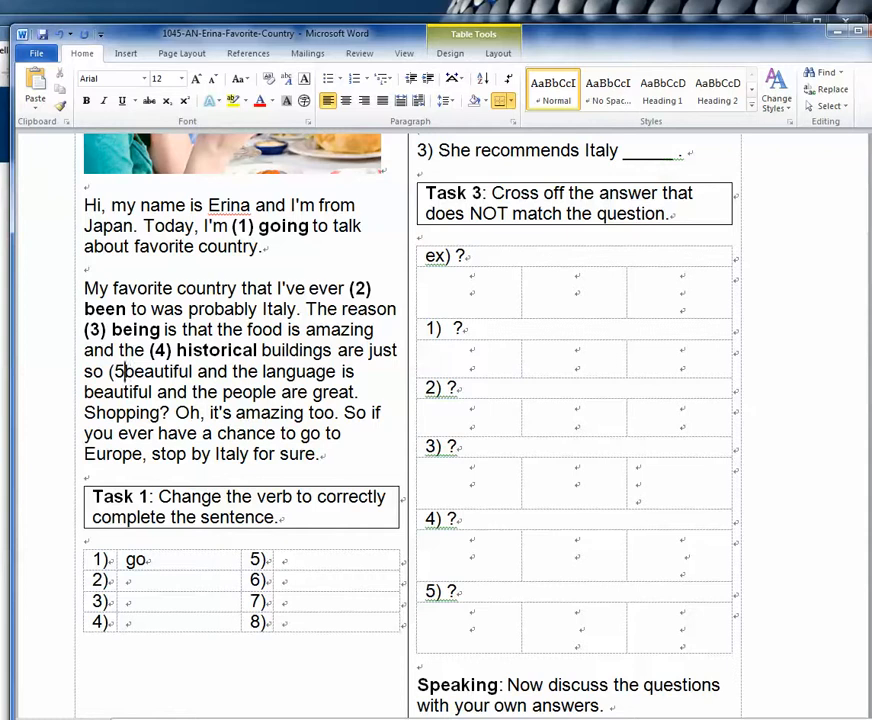
pyautogui.write(')')
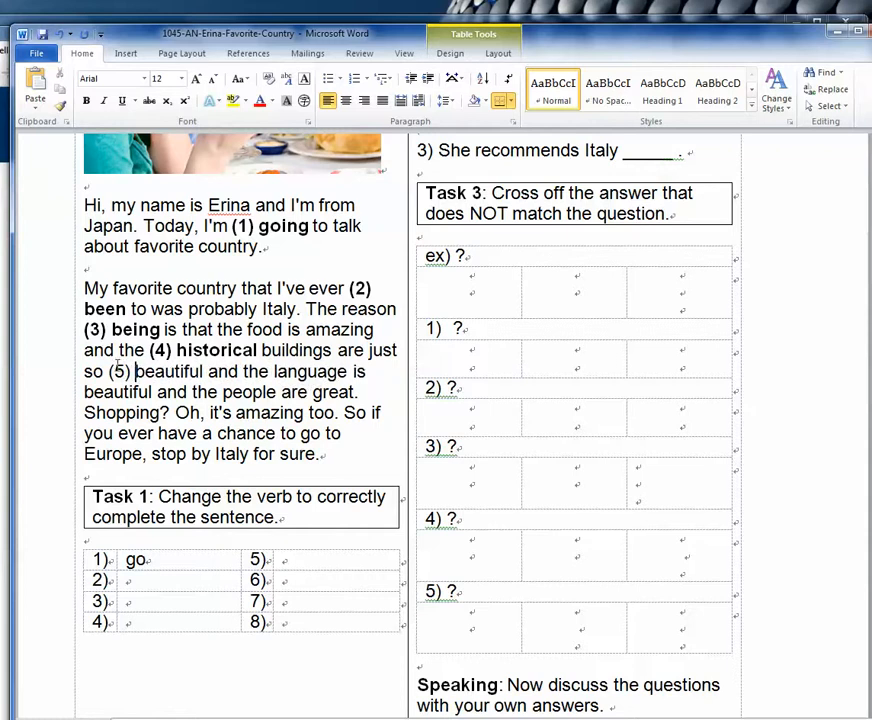
pyautogui.moveTo(109, 371); pyautogui.dragTo(205, 370)
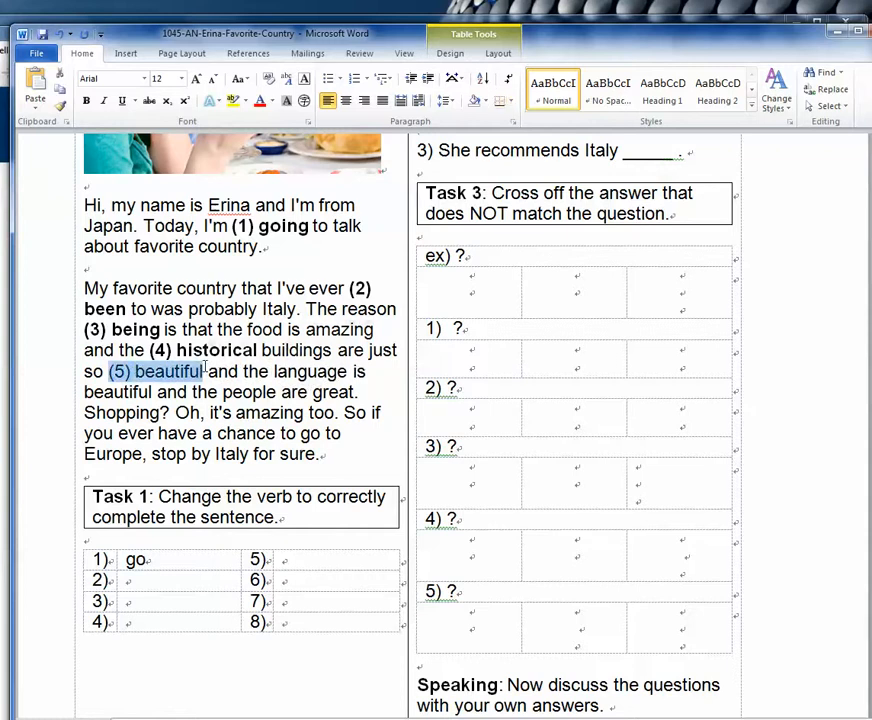
pyautogui.hotkey('ctrl', 'b')
# - Mark "amazing" after "Oh, it's" in the transcript as bold "(6) amazing"
pyautogui.click(208, 392)
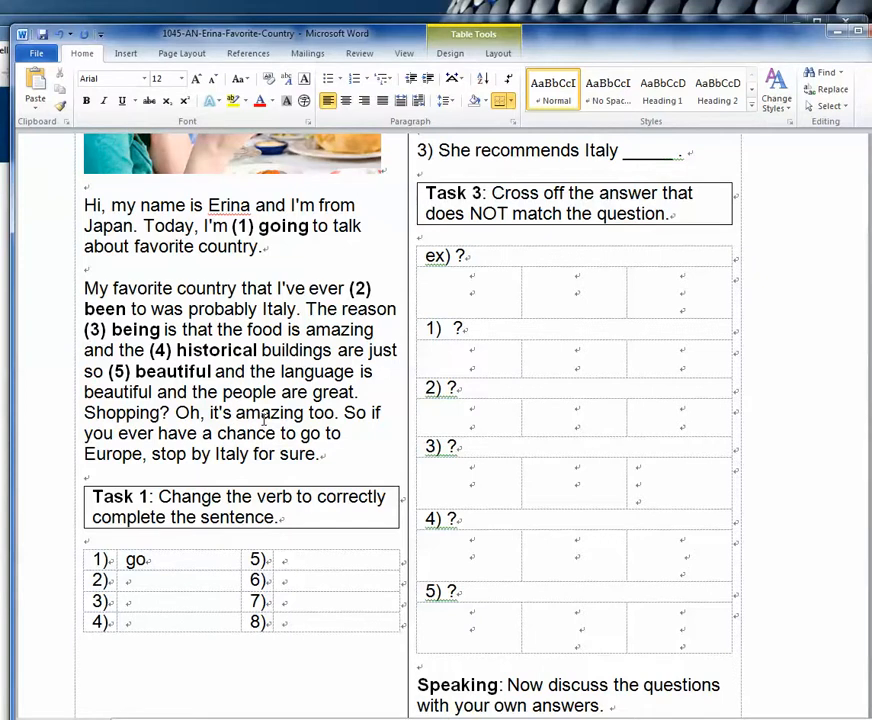
pyautogui.write('(6)')
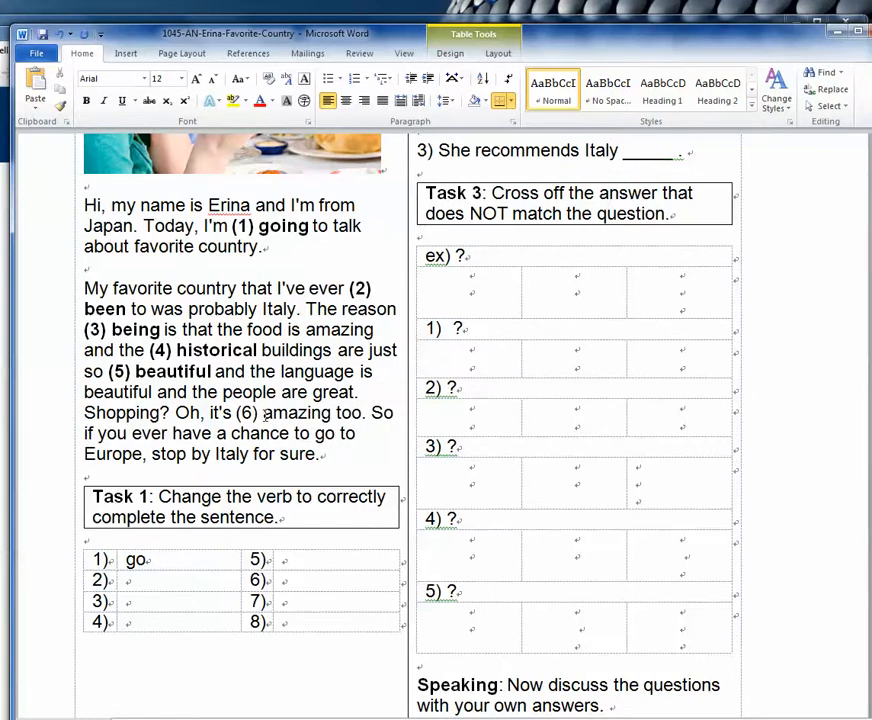
pyautogui.moveTo(236, 413); pyautogui.dragTo(333, 412)
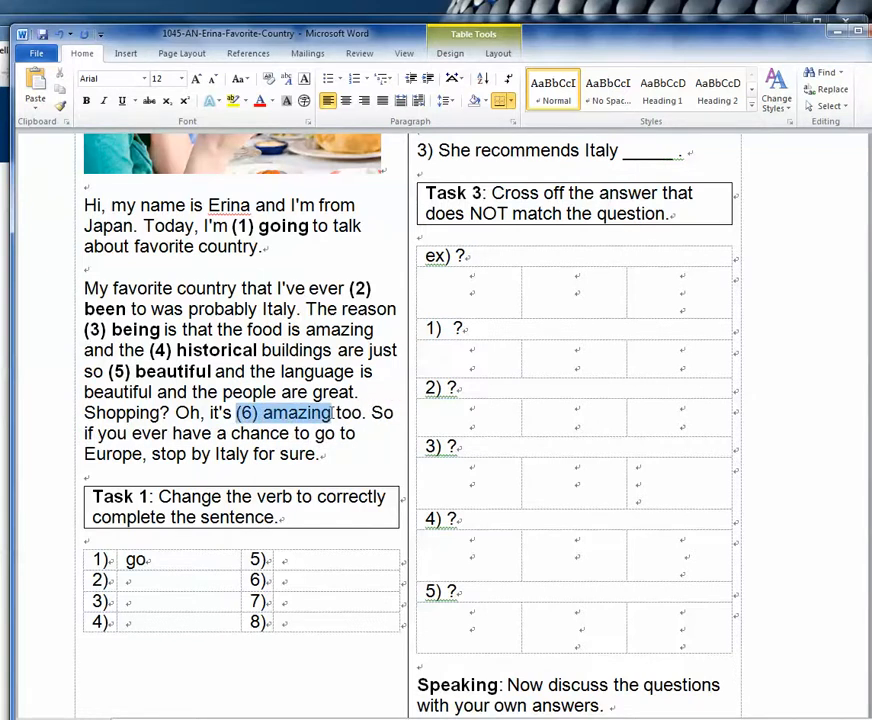
pyautogui.hotkey('ctrl', 'b')
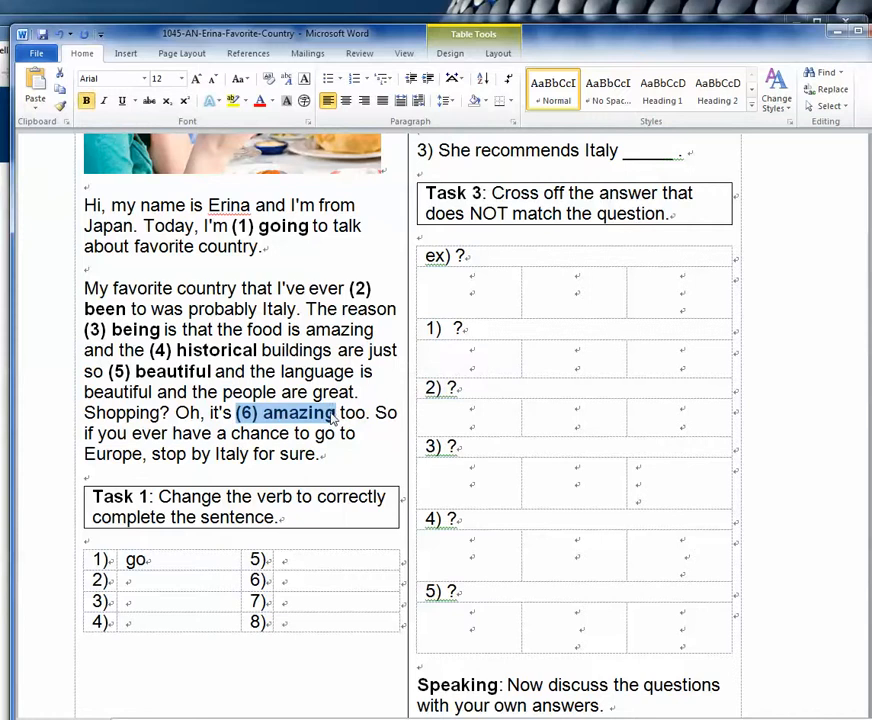
pyautogui.click(186, 392)
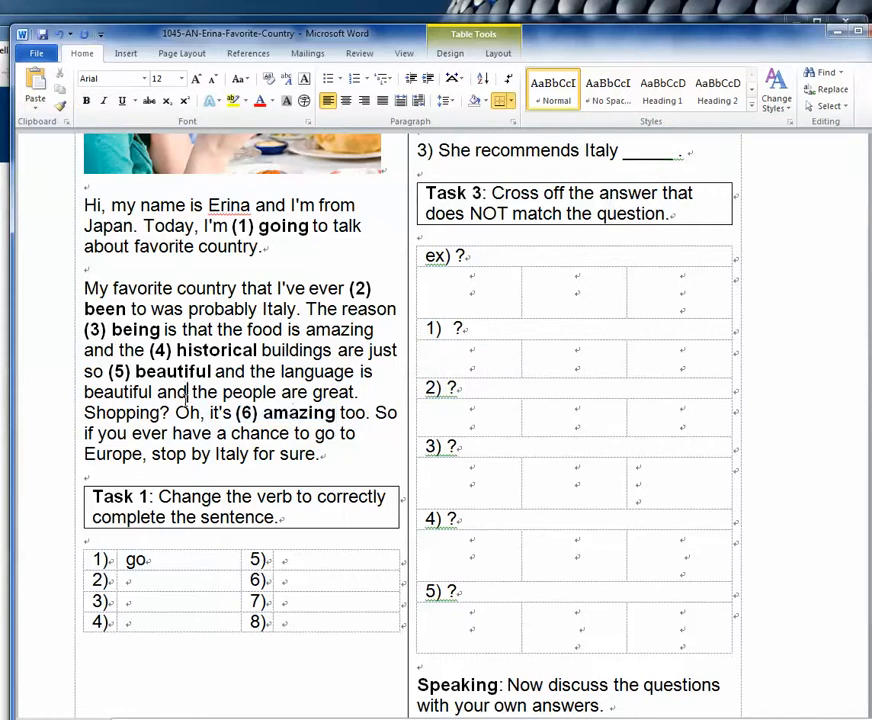
# - Mark "to go" after "have a chance" in the transcript as bold "(7) to go"
pyautogui.click(295, 433)
pyautogui.write('(')
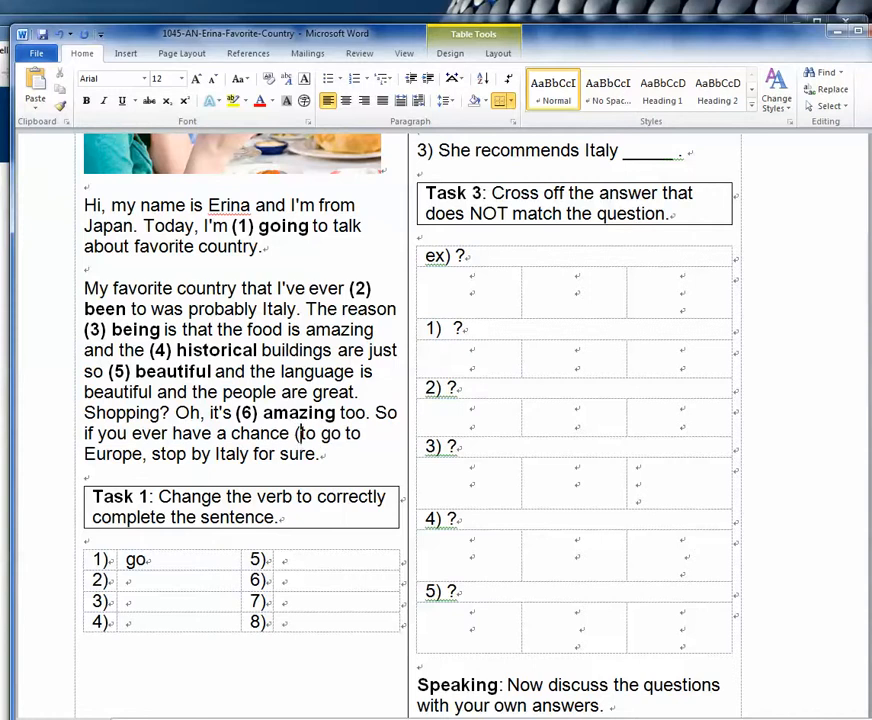
pyautogui.write('7)')
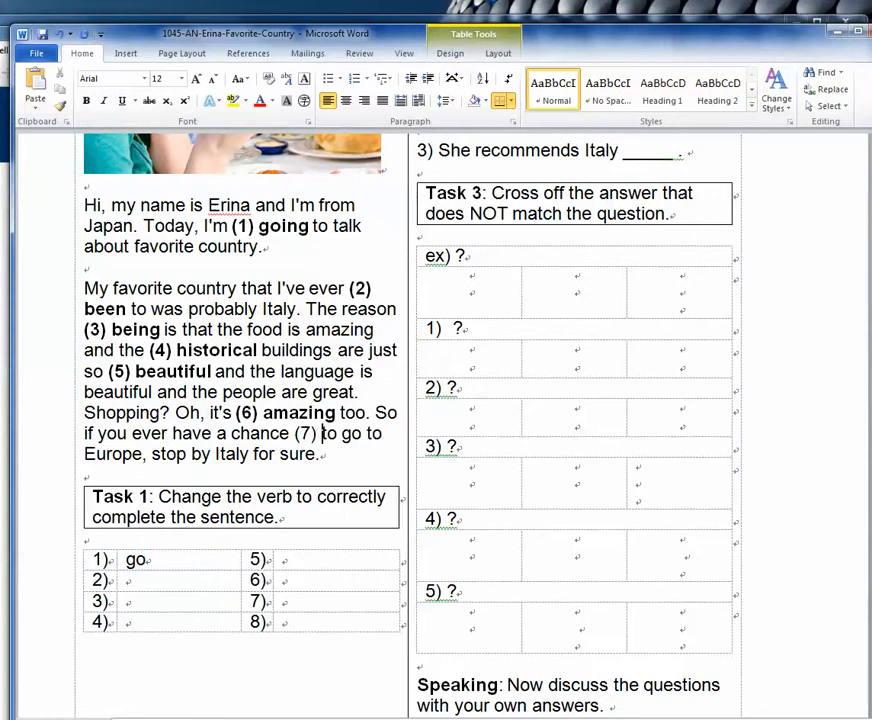
pyautogui.moveTo(295, 433); pyautogui.dragTo(362, 441)
pyautogui.hotkey('ctrl', 'b')
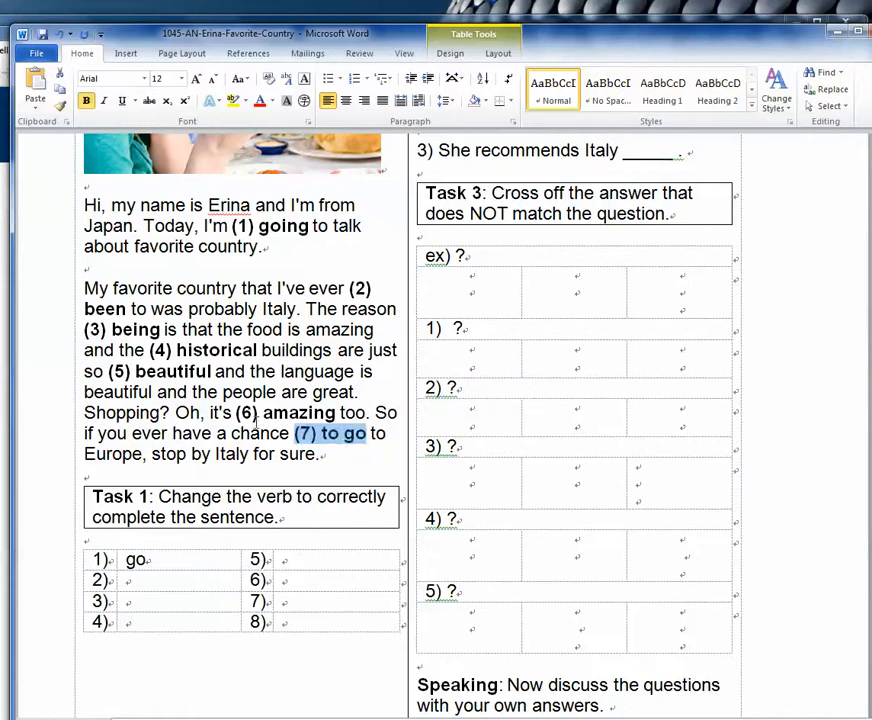
pyautogui.click(249, 415)
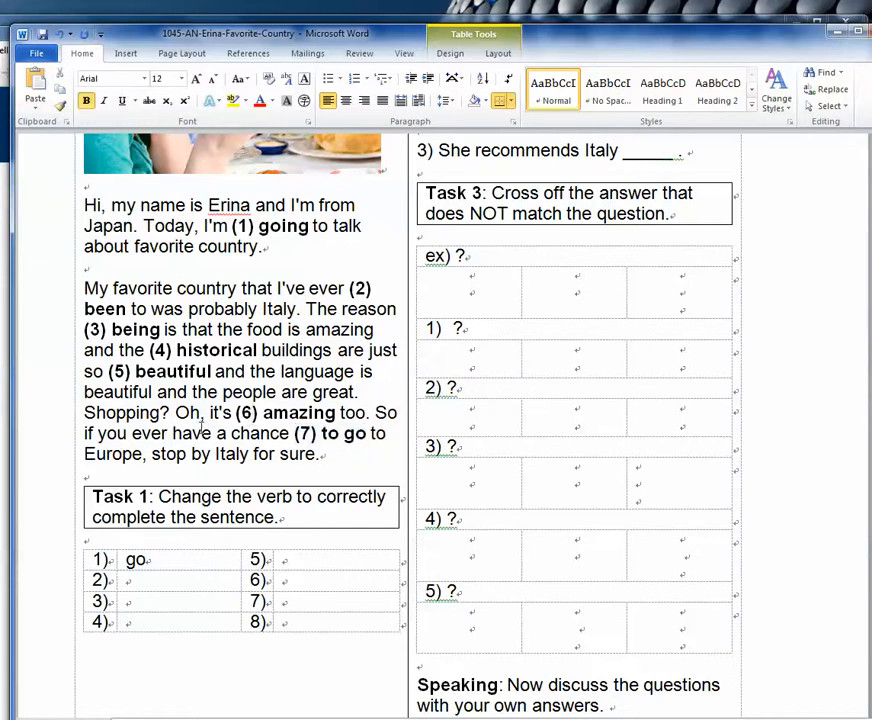
# - Mark "Shopping" in the transcript as bold "(6) Shopping", leaving its question mark unbolded
pyautogui.scroll(-1, 205, 423)
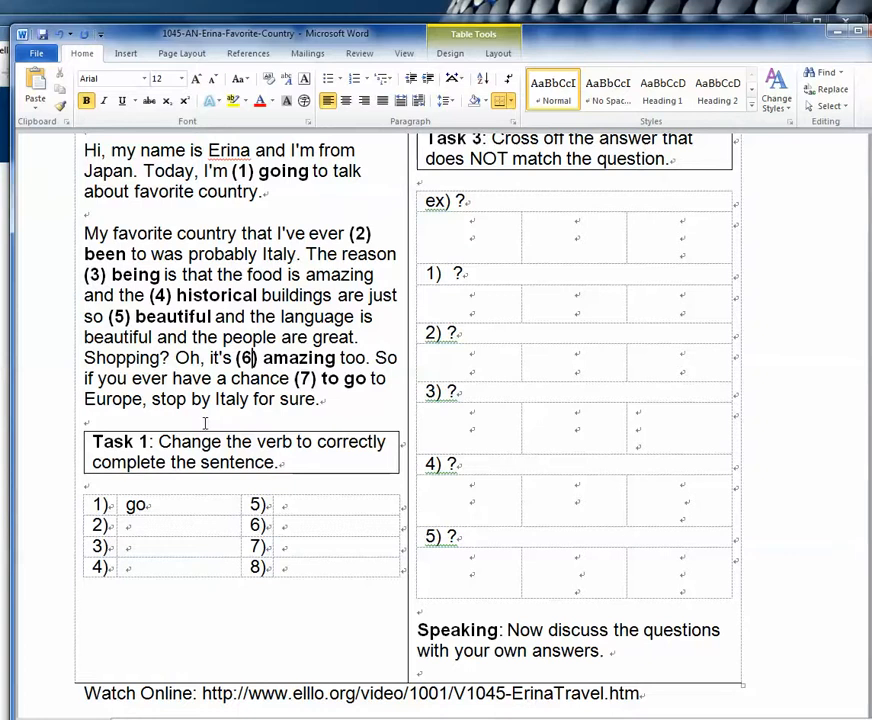
pyautogui.click(263, 567)
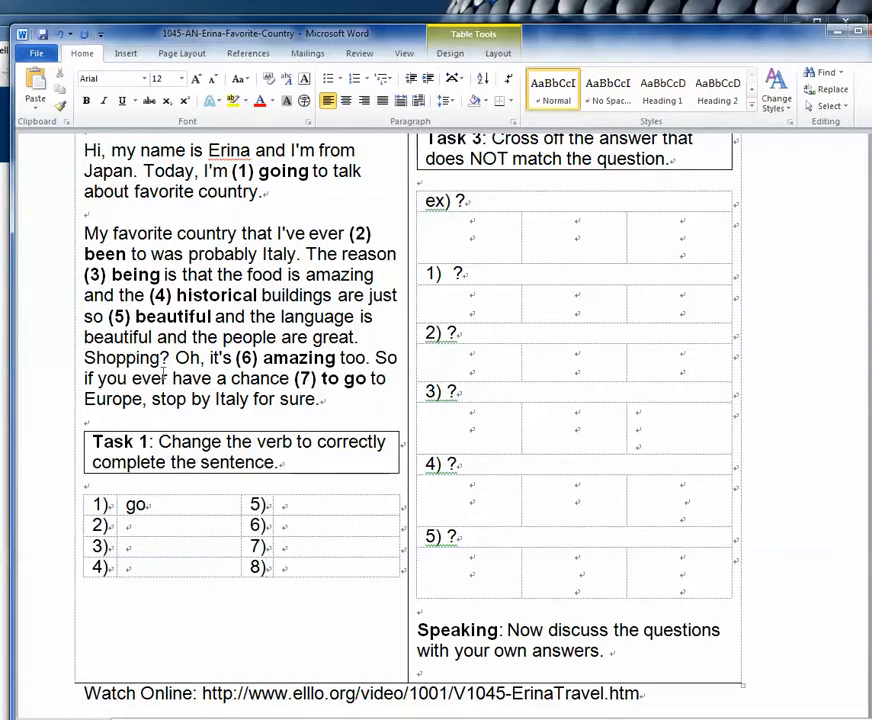
pyautogui.click(86, 359)
pyautogui.write('(')
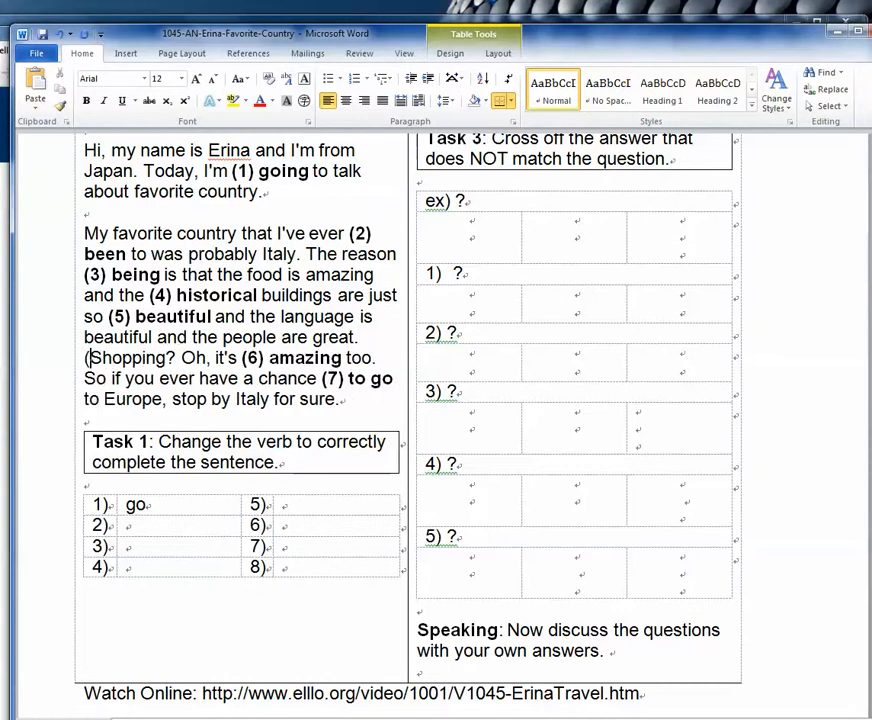
pyautogui.write('6)')
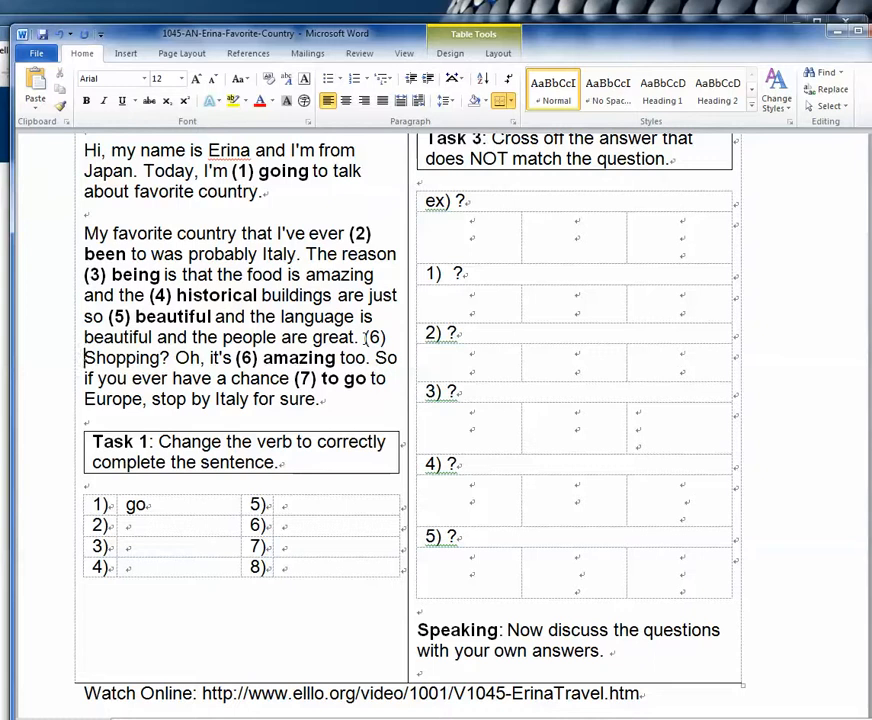
pyautogui.moveTo(364, 337); pyautogui.dragTo(164, 362)
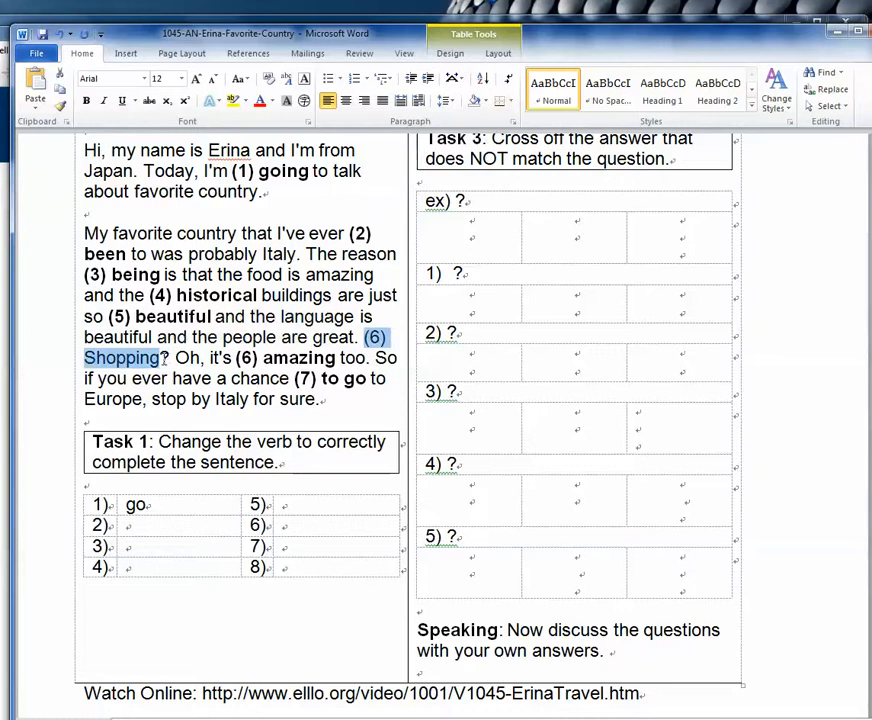
pyautogui.hotkey('ctrl', 'b')
pyautogui.click(168, 318)
# - Renumber the last two marked words in the transcript as "(7) amazing" and "(8) to go"
pyautogui.click(258, 357)
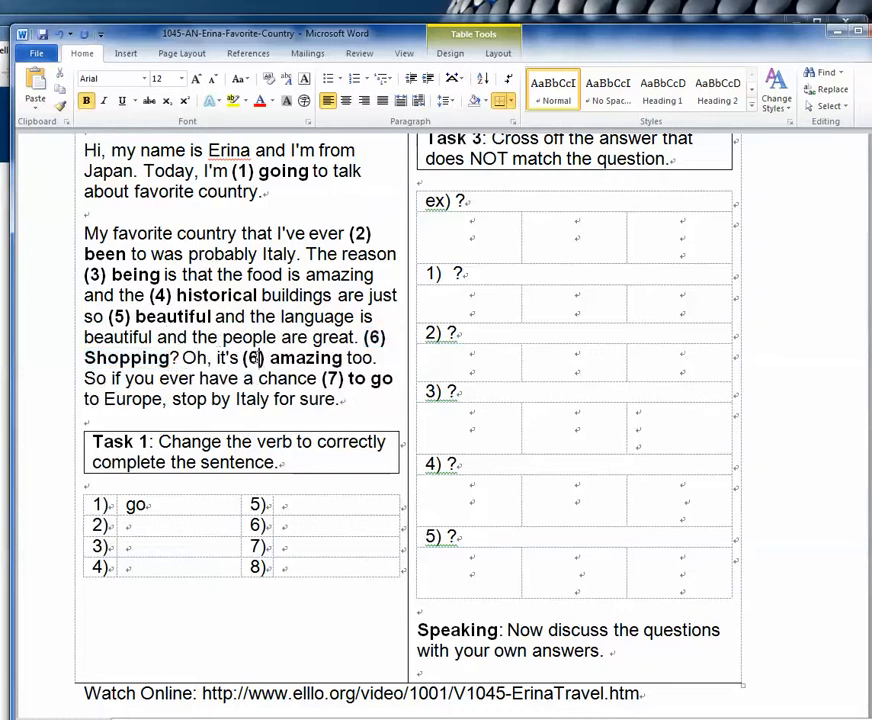
pyautogui.press('BackSpace')
pyautogui.write('7')
pyautogui.click(338, 379)
pyautogui.press('BackSpace')
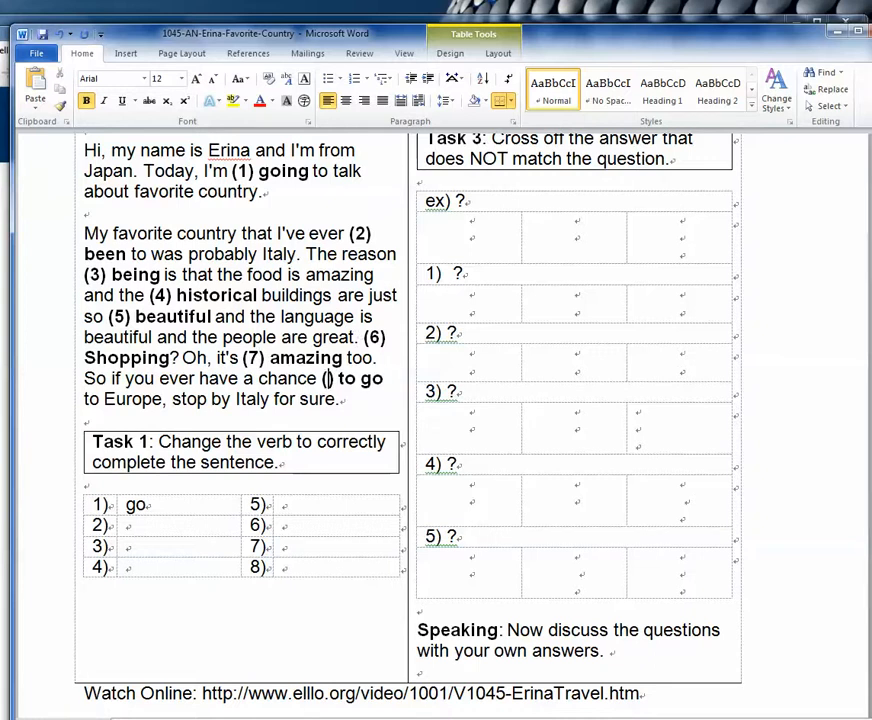
pyautogui.write('8')
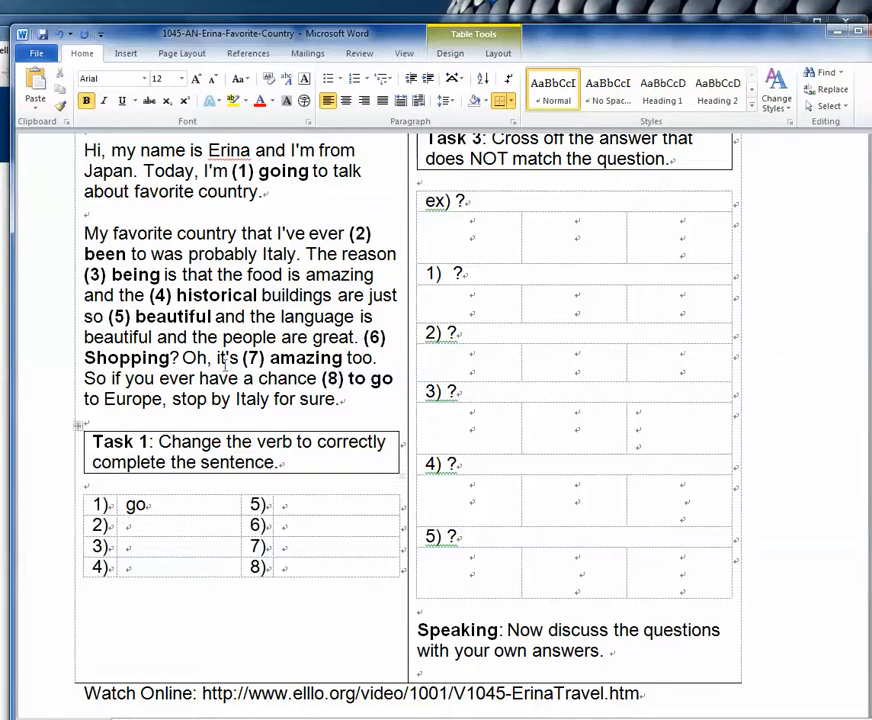
# - Fill Task 1 items 2 to 4 with the base forms "be", "be" and "history"
pyautogui.click(144, 524)
pyautogui.write('be')
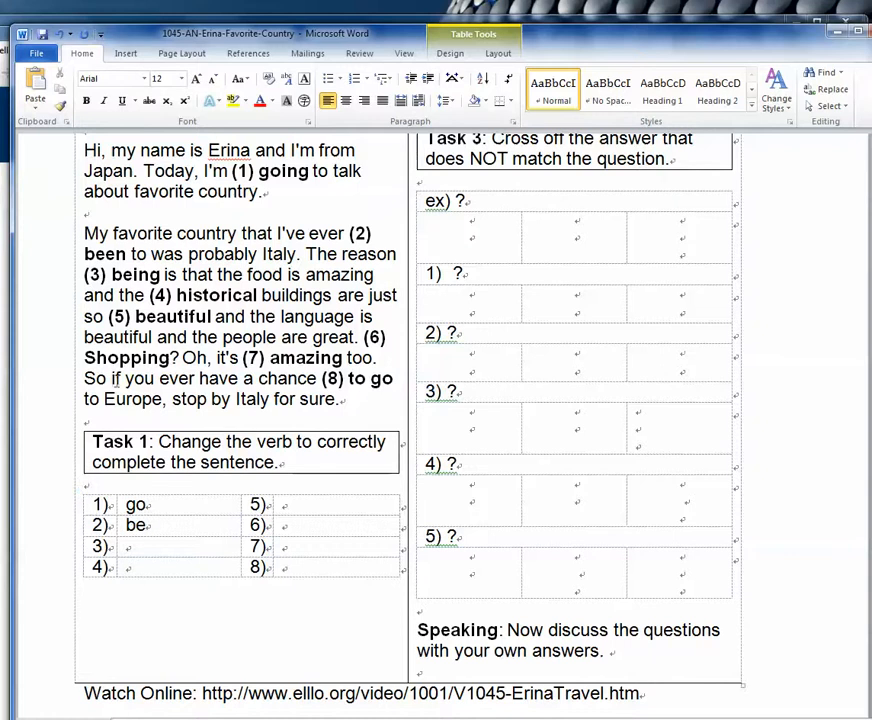
pyautogui.click(131, 547)
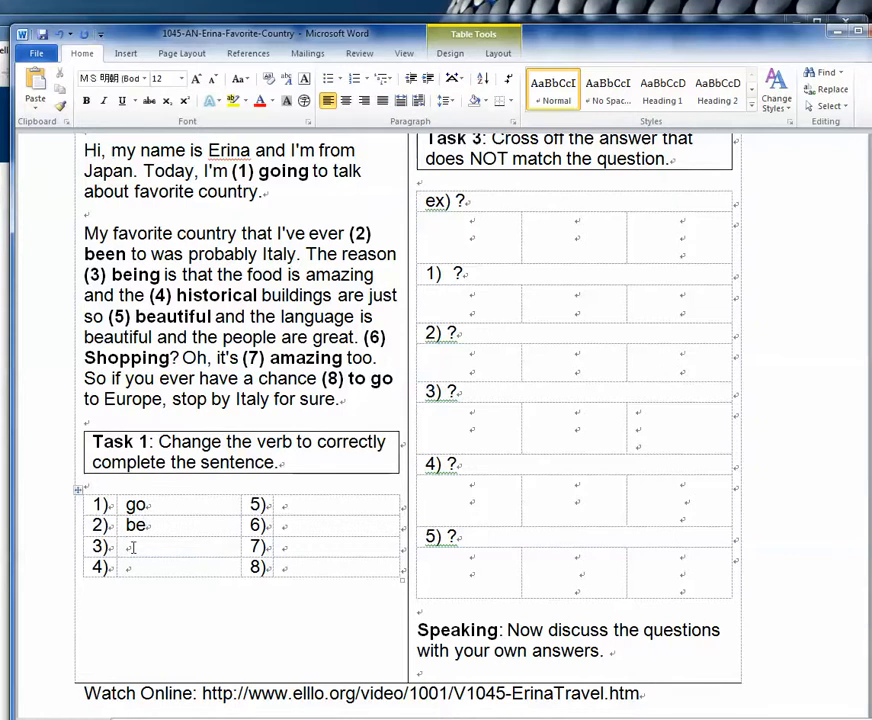
pyautogui.write('be')
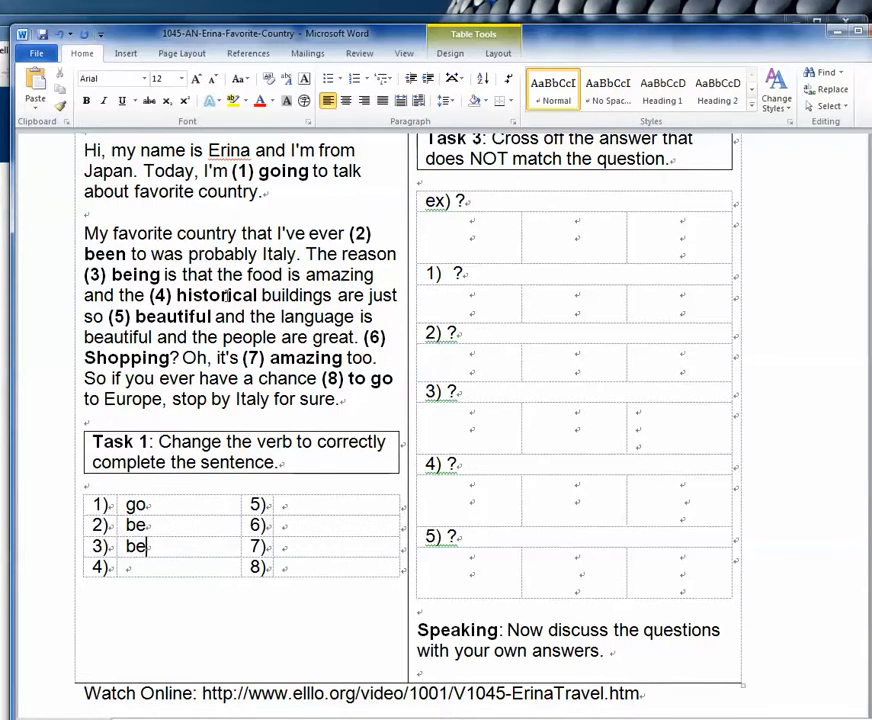
pyautogui.click(144, 566)
pyautogui.write('history')
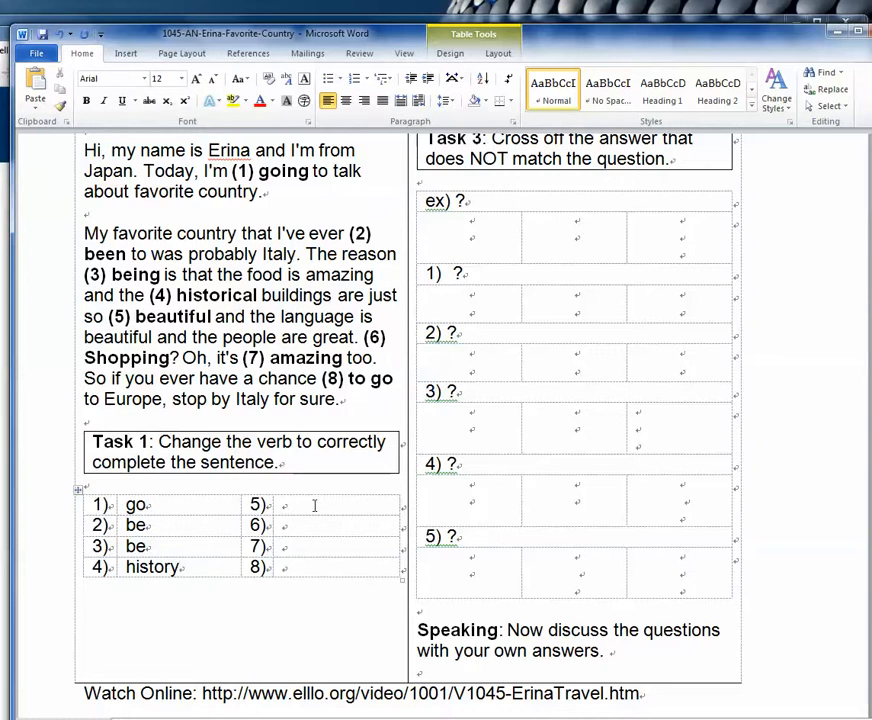
# - Fill Task 1 items 5 to 8 with the base forms "beauty", "shop", "amaze" and "go"
pyautogui.click(314, 507)
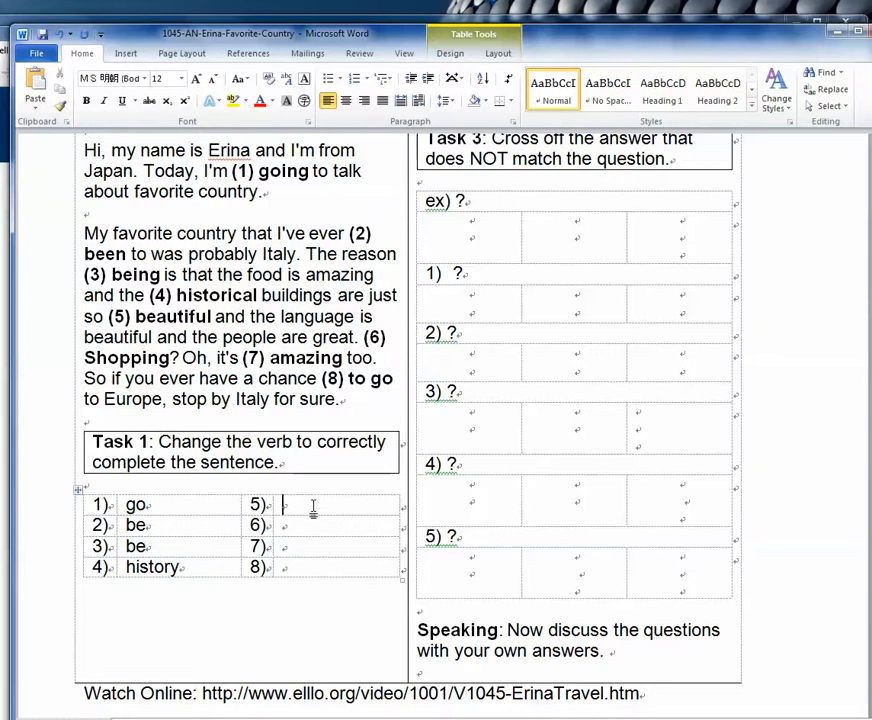
pyautogui.write('b')
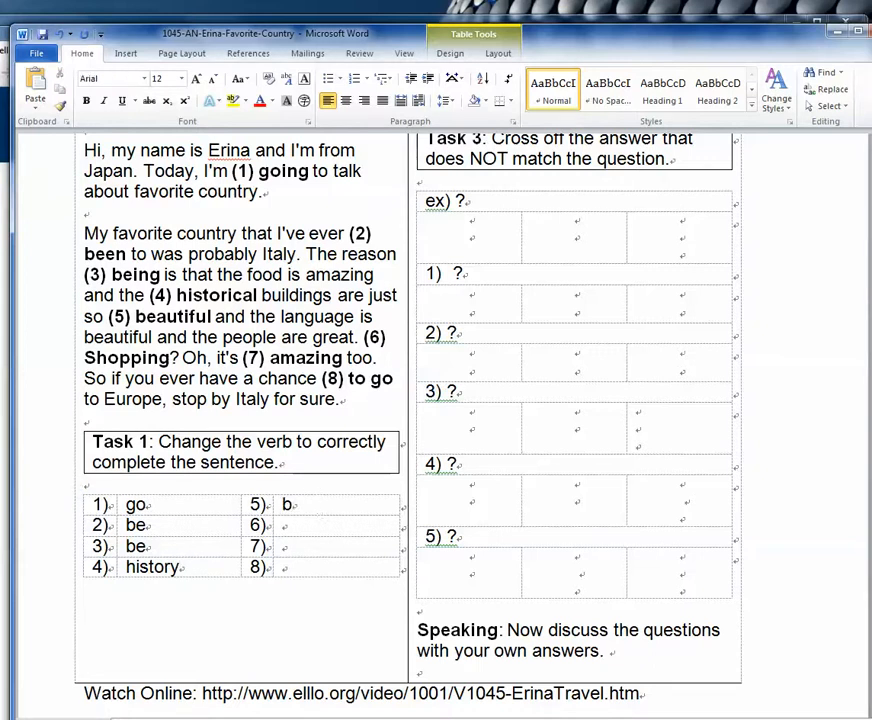
pyautogui.write('eauty')
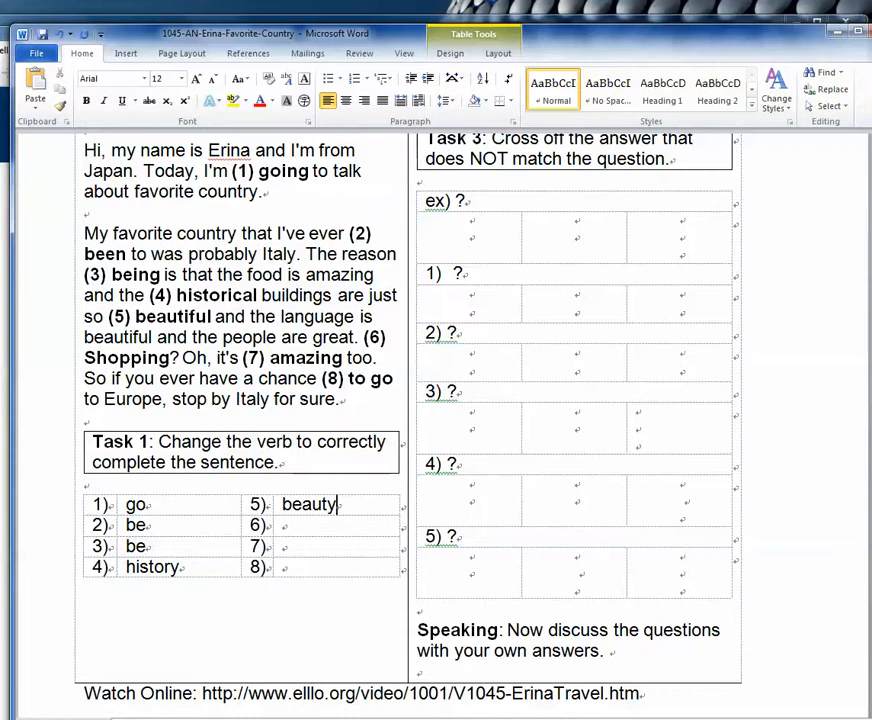
pyautogui.click(318, 530)
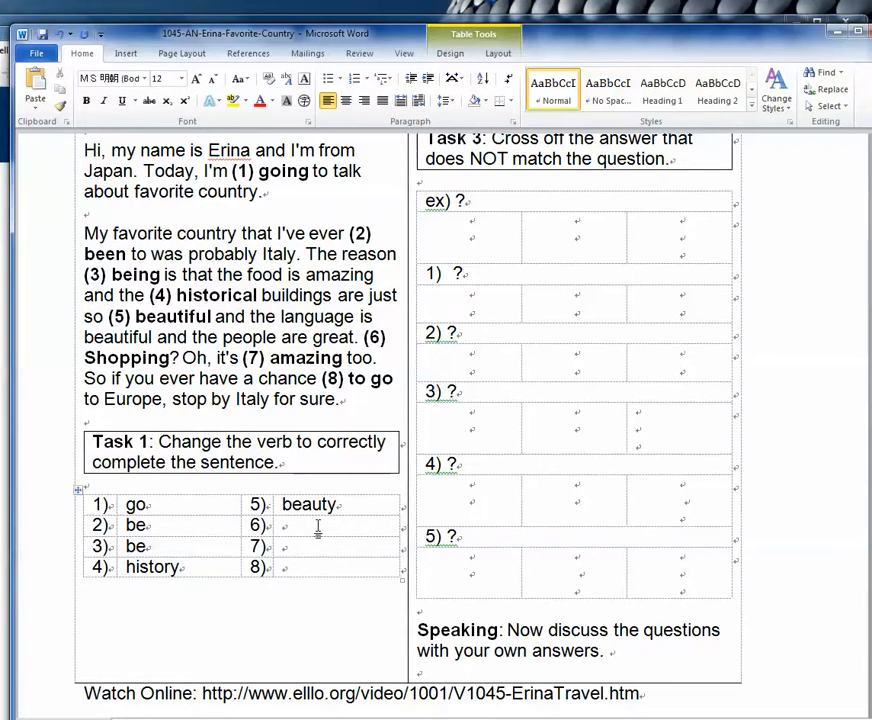
pyautogui.write('shp')
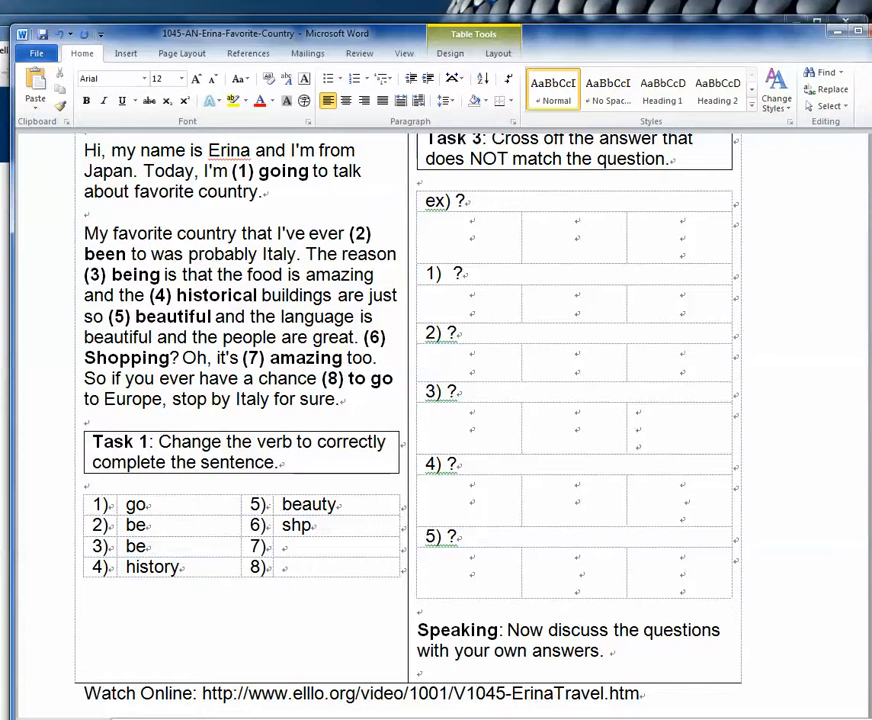
pyautogui.press('BackSpace')
pyautogui.write('op')
pyautogui.click(315, 548)
pyautogui.write('amaze')
pyautogui.click(323, 567)
pyautogui.write('go')
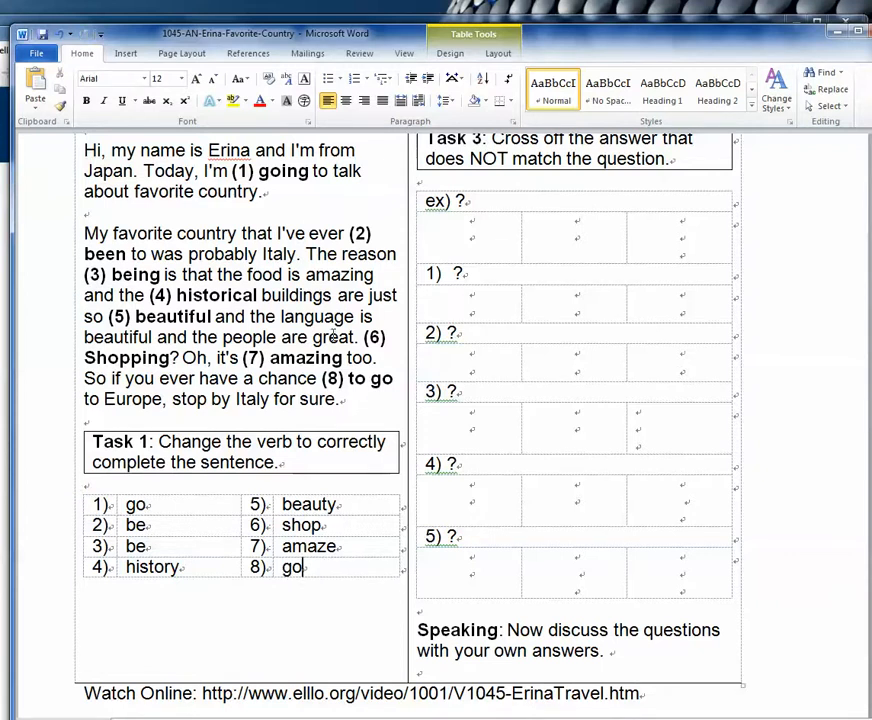
pyautogui.moveTo(259, 171); pyautogui.dragTo(309, 172)
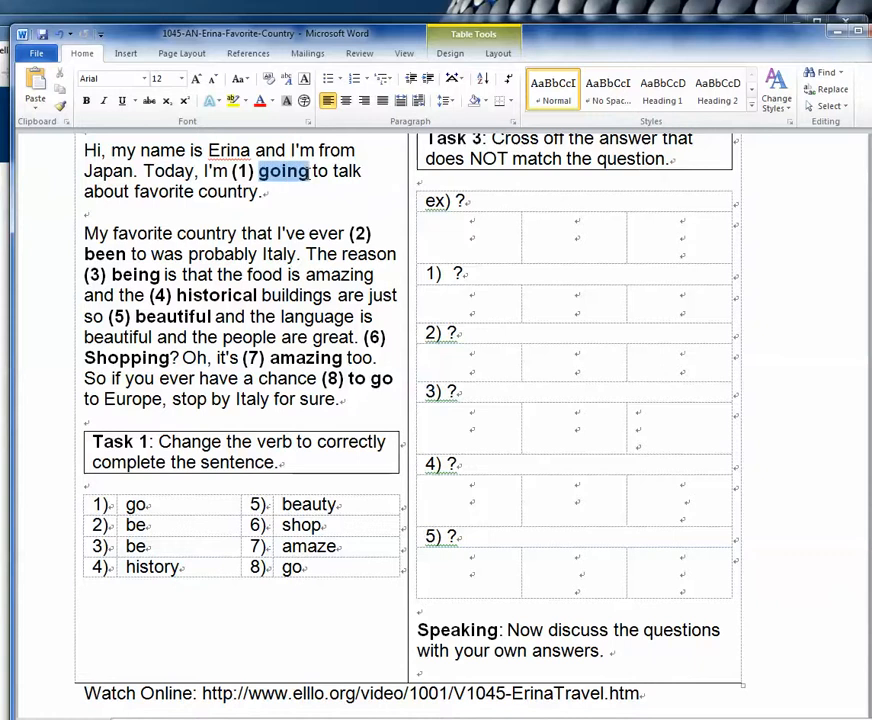
pyautogui.write('_____')
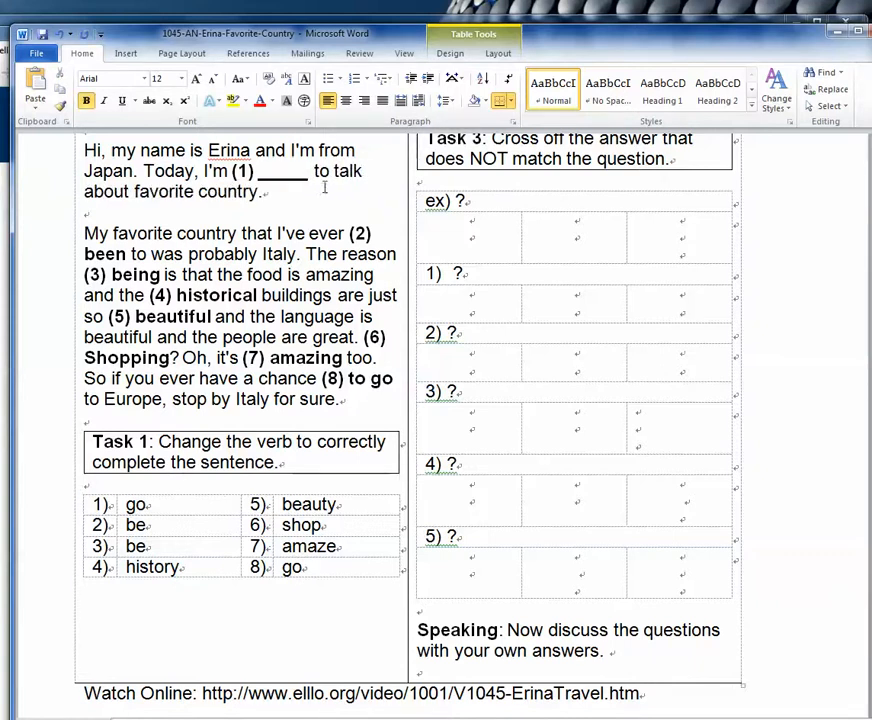
pyautogui.hotkey('ctrl', 'z')
pyautogui.hotkey('ctrl', 'z')
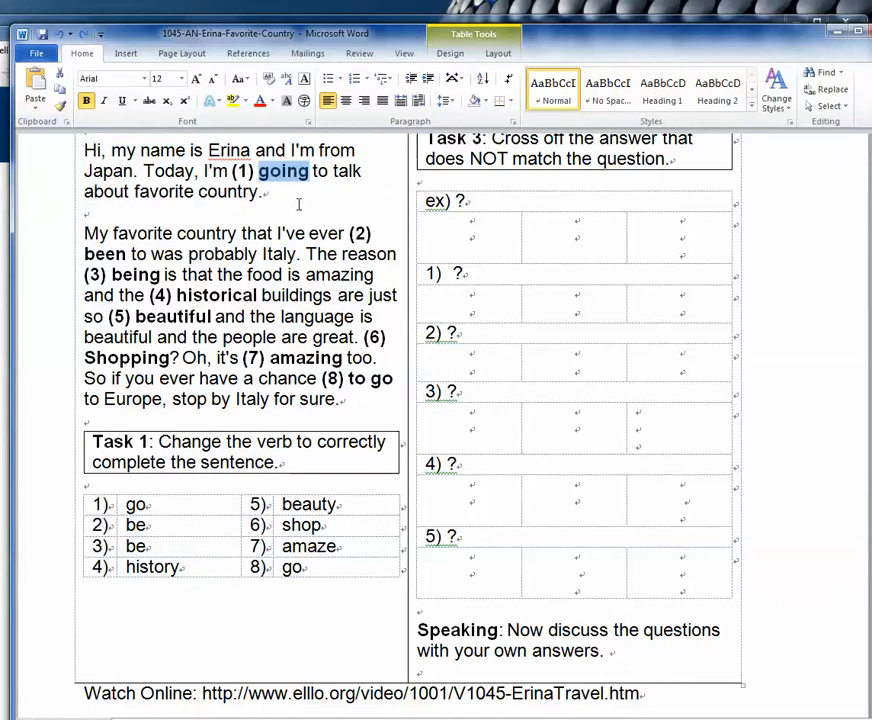
# - Switch to the elllo video page in the browser, show the quiz answers, and return to the Word worksheet
pyautogui.scroll(-1, 290, 276)
pyautogui.scroll(5, 317, 288)
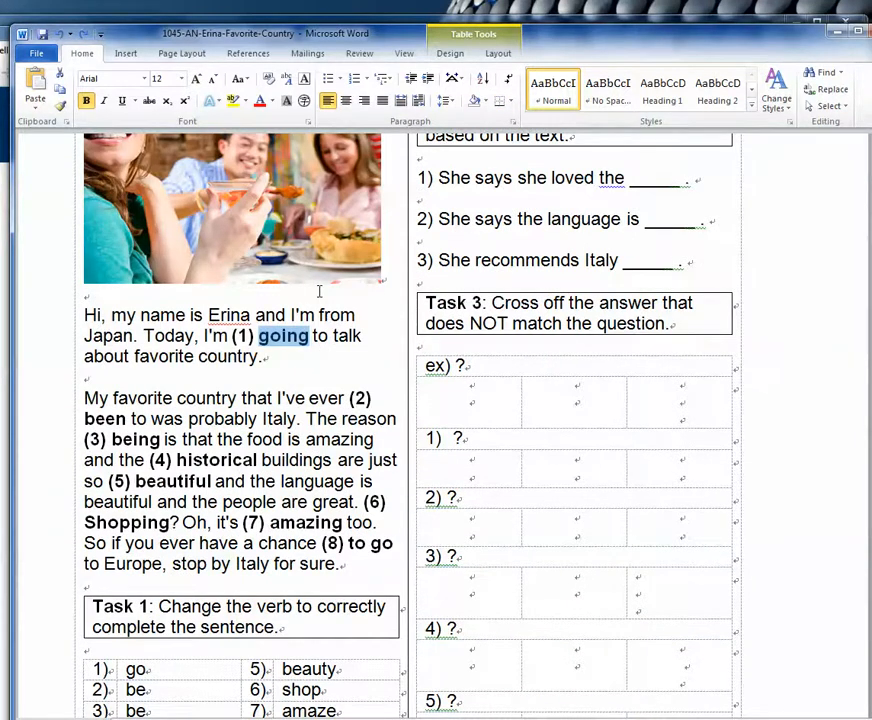
pyautogui.scroll(-1, 317, 290)
pyautogui.hotkey('alt', 'Tab')
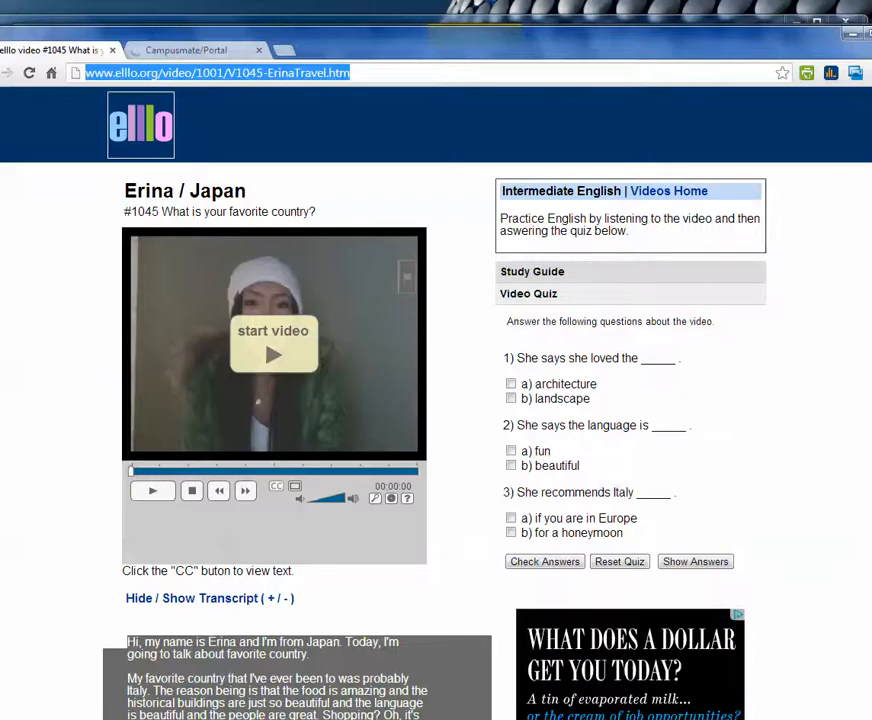
pyautogui.click(683, 566)
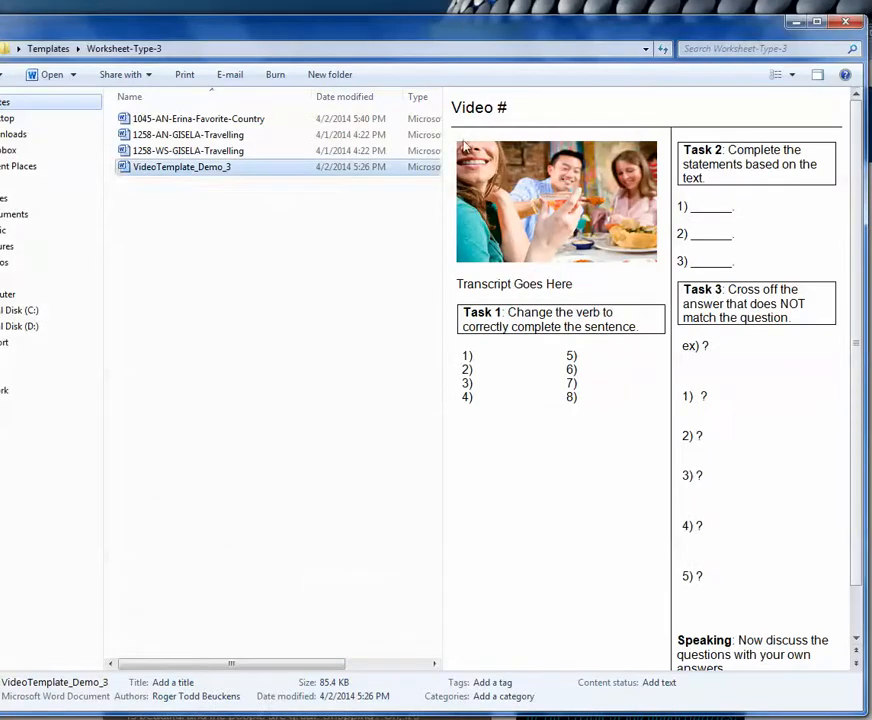
pyautogui.click(543, 13)
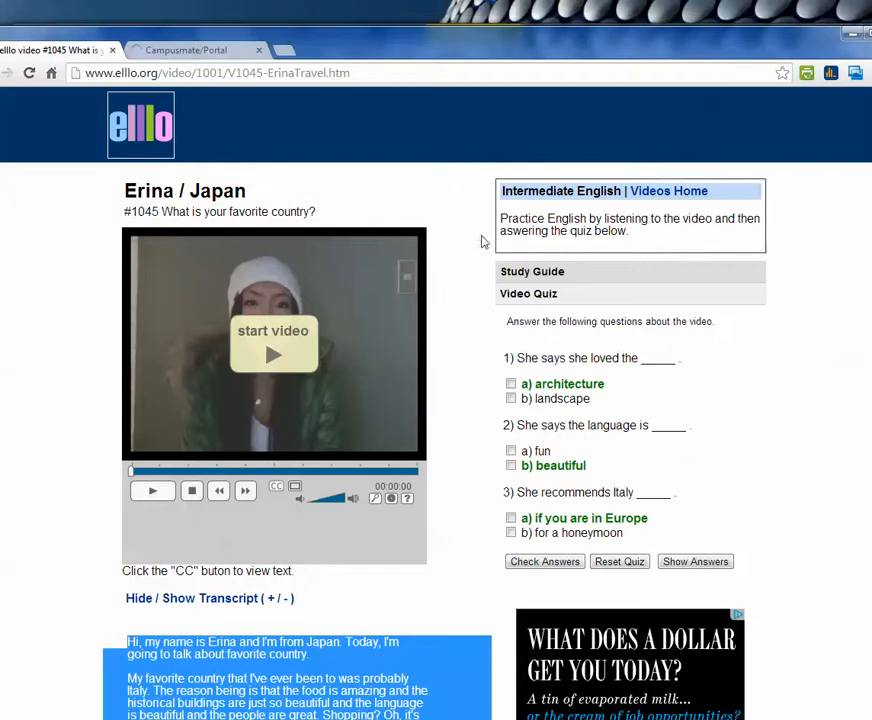
pyautogui.click(306, 718)
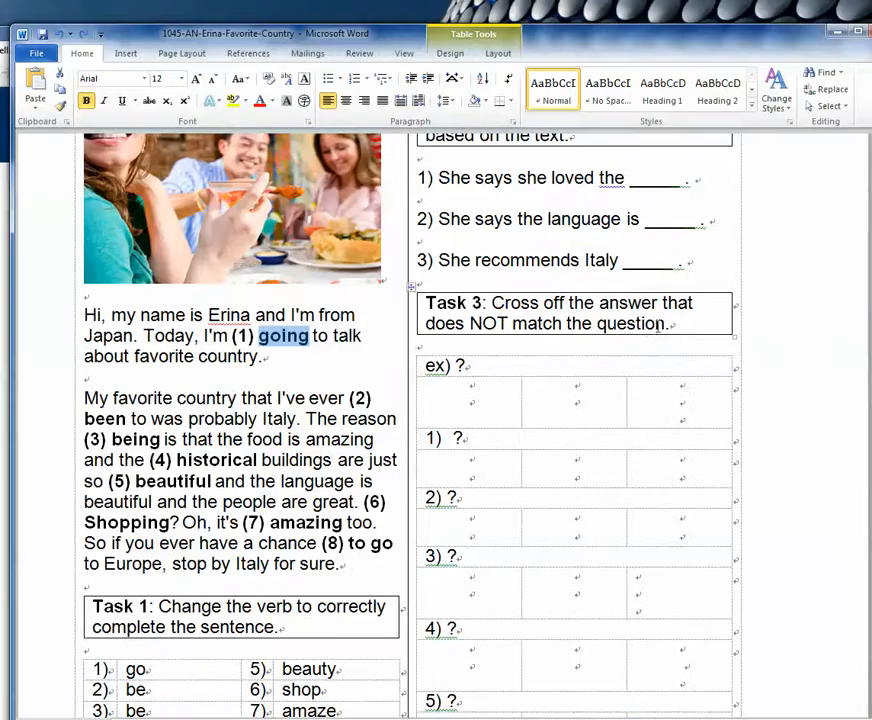
# - Replace the blank in Task 2 statement 1 with "architecture" in bold and underlined
pyautogui.moveTo(629, 178); pyautogui.dragTo(679, 180)
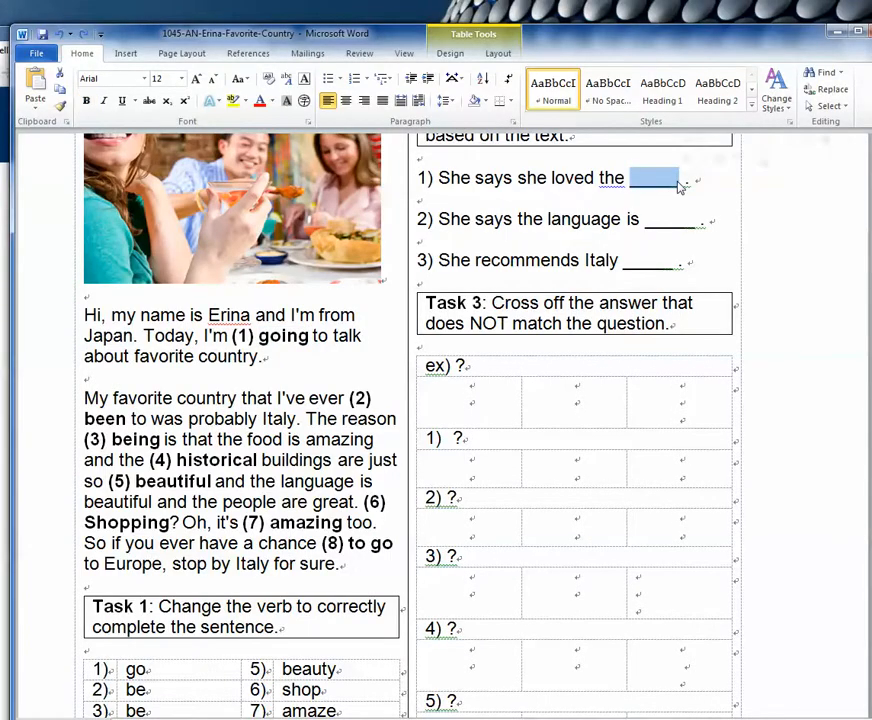
pyautogui.write('architectur')
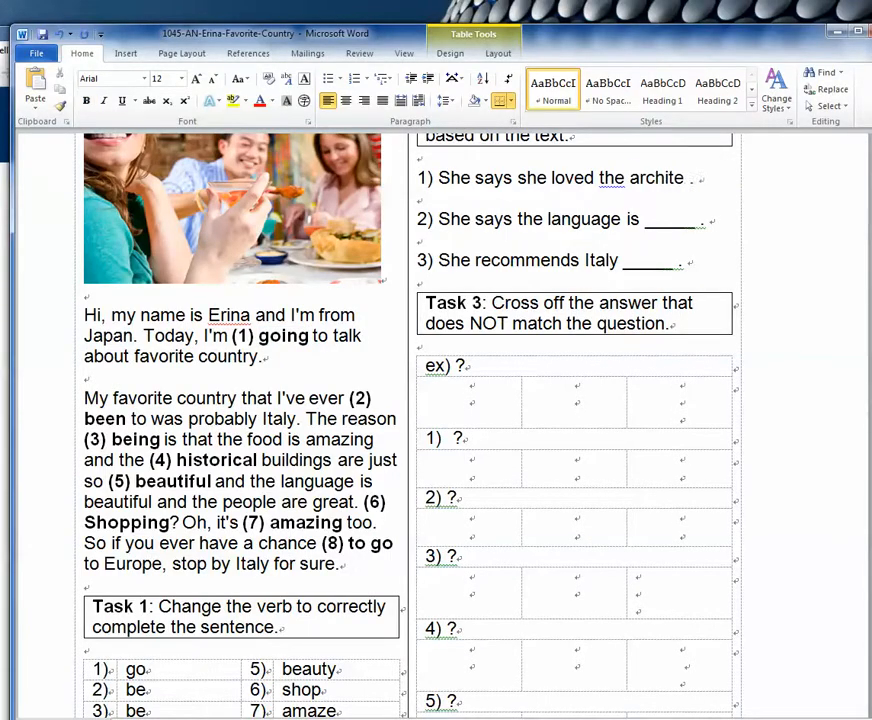
pyautogui.write('e')
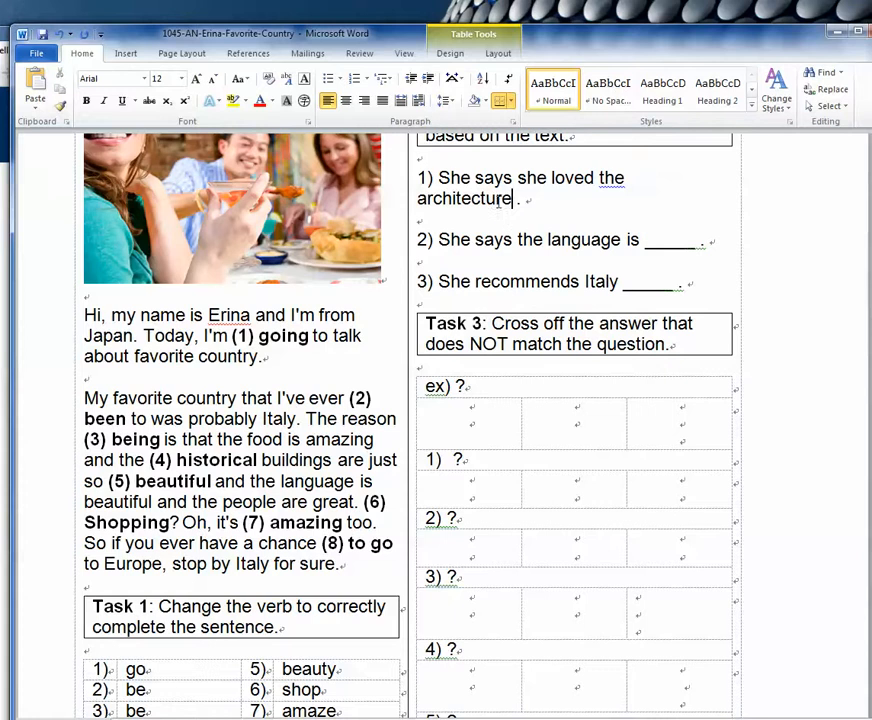
pyautogui.moveTo(513, 199); pyautogui.dragTo(419, 203)
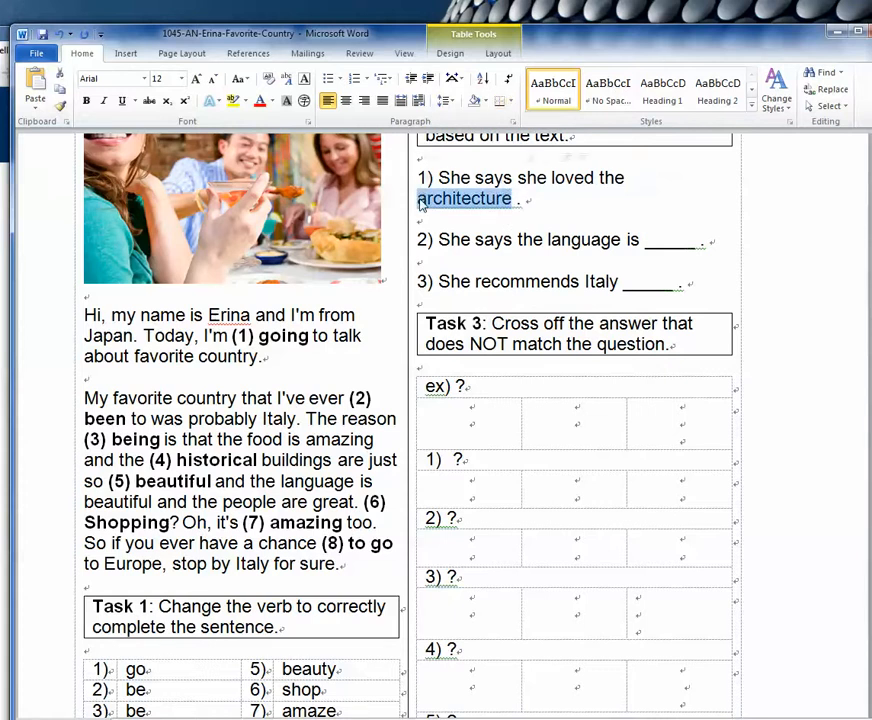
pyautogui.hotkey('ctrl', 'b')
pyautogui.hotkey('ctrl', 'u')
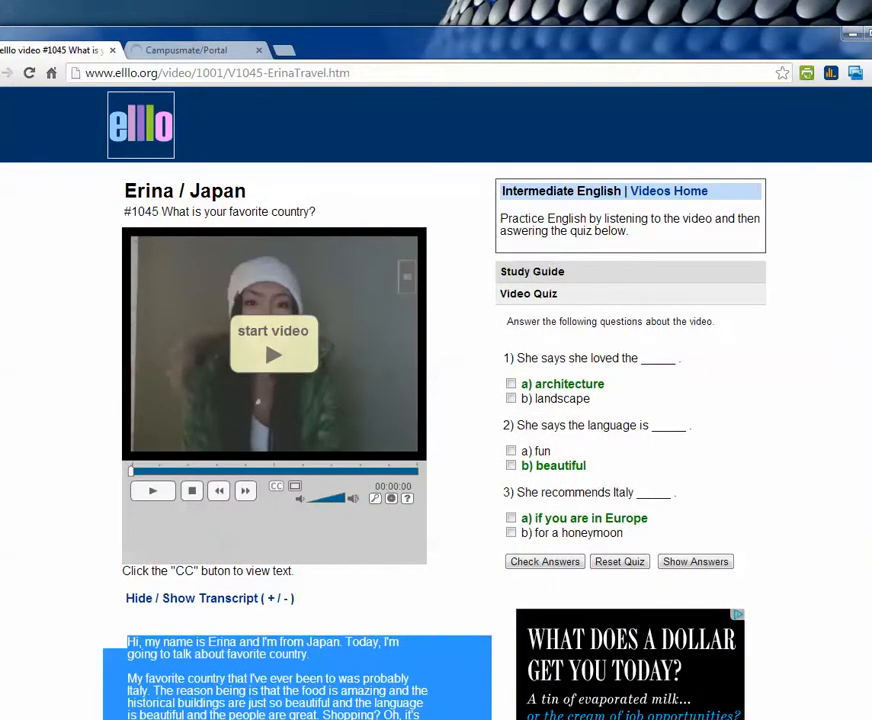
# - Replace the blank in Task 2 statement 2 with "beautiful", with the period directly after the word
pyautogui.click(238, 718)
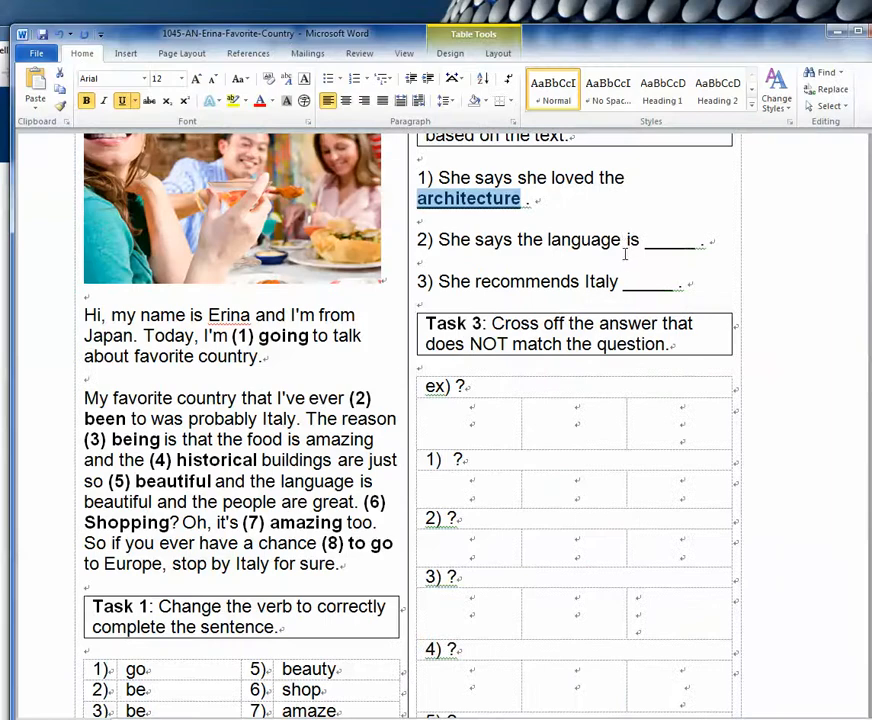
pyautogui.moveTo(641, 242); pyautogui.dragTo(695, 244)
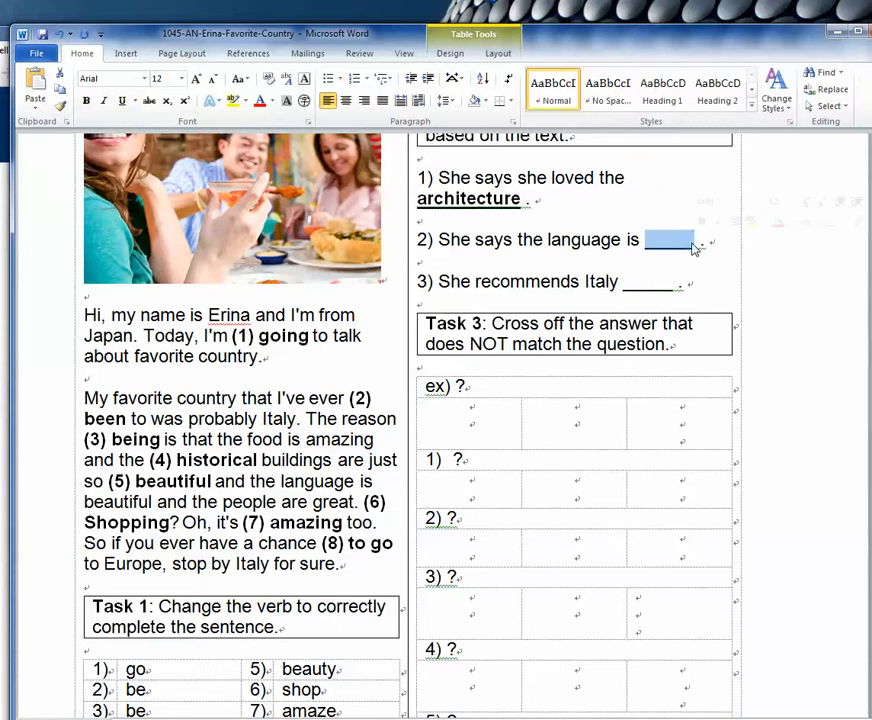
pyautogui.write('baur')
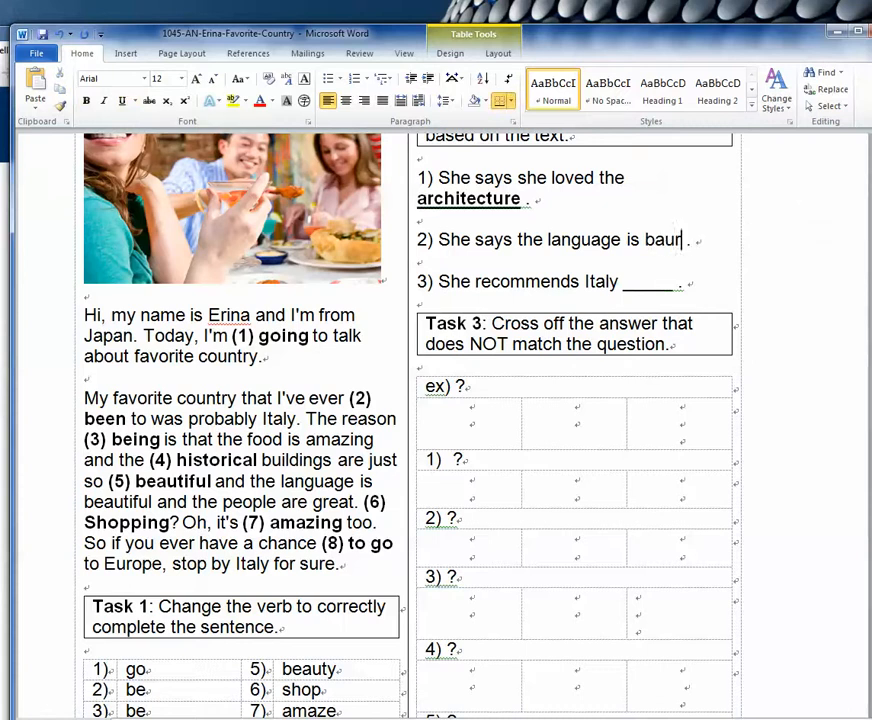
pyautogui.write('\\')
pyautogui.press('BackSpace')
pyautogui.press('BackSpace')
pyautogui.press('BackSpace')
pyautogui.write('eautifua')
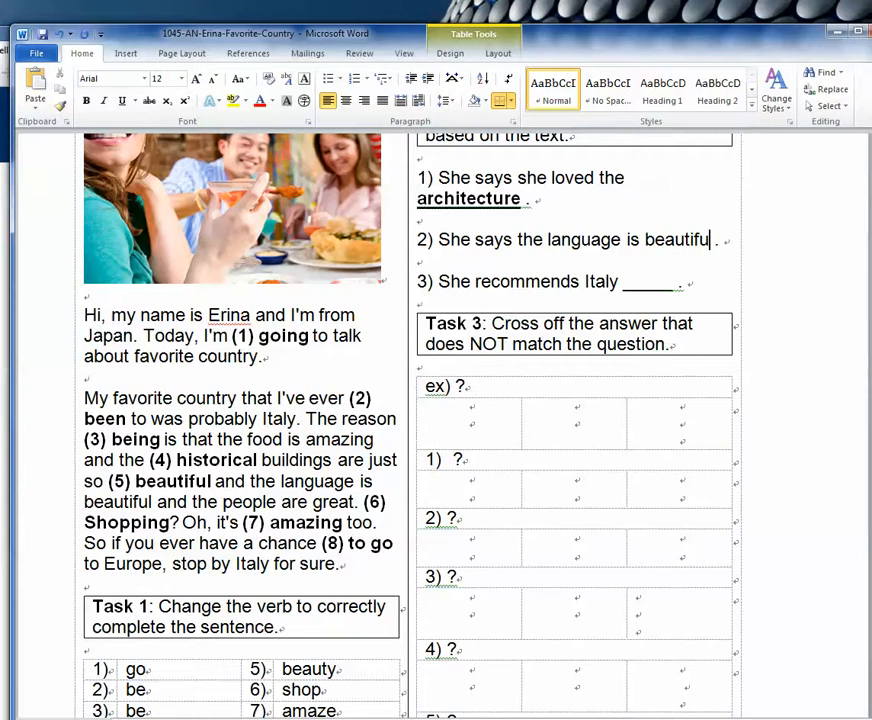
pyautogui.write('l')
pyautogui.scroll(-5, 730, 311)
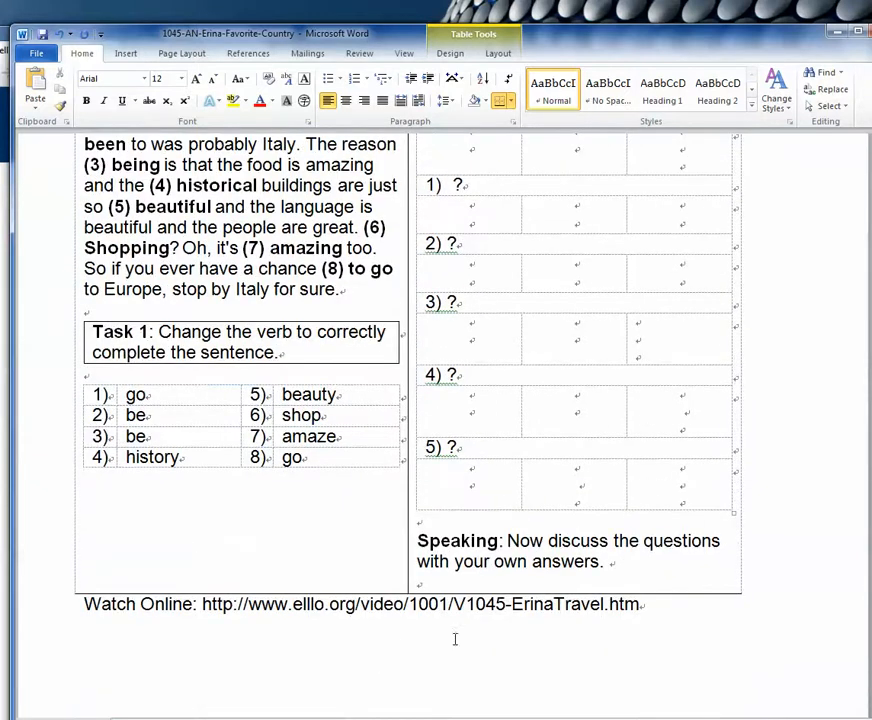
pyautogui.scroll(6, 455, 638)
pyautogui.write('.')
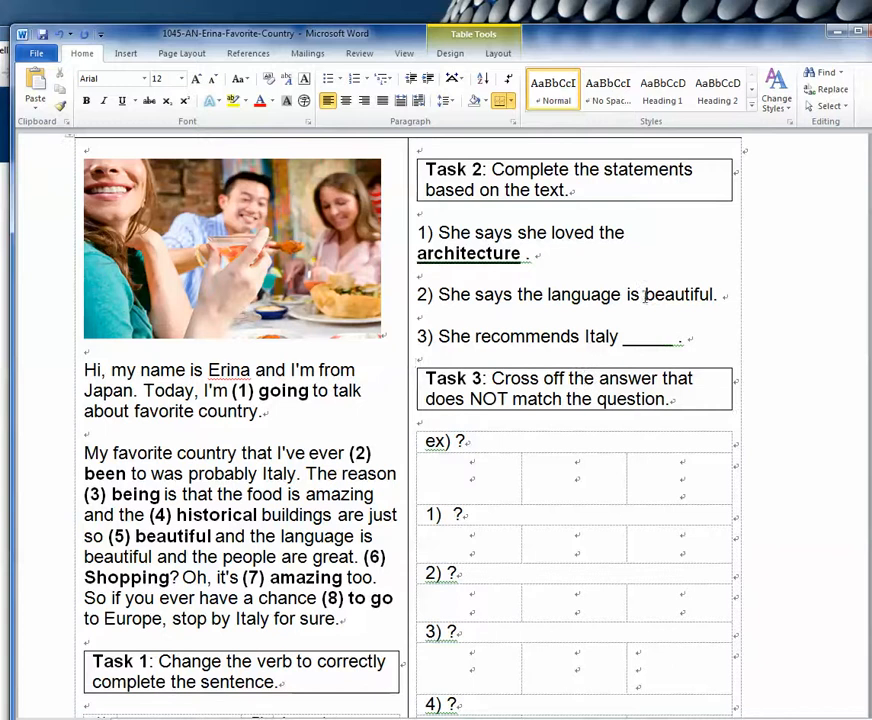
# - Make the answer "beautiful" in Task 2 statement 2 bold and underlined
pyautogui.moveTo(645, 294); pyautogui.dragTo(713, 296)
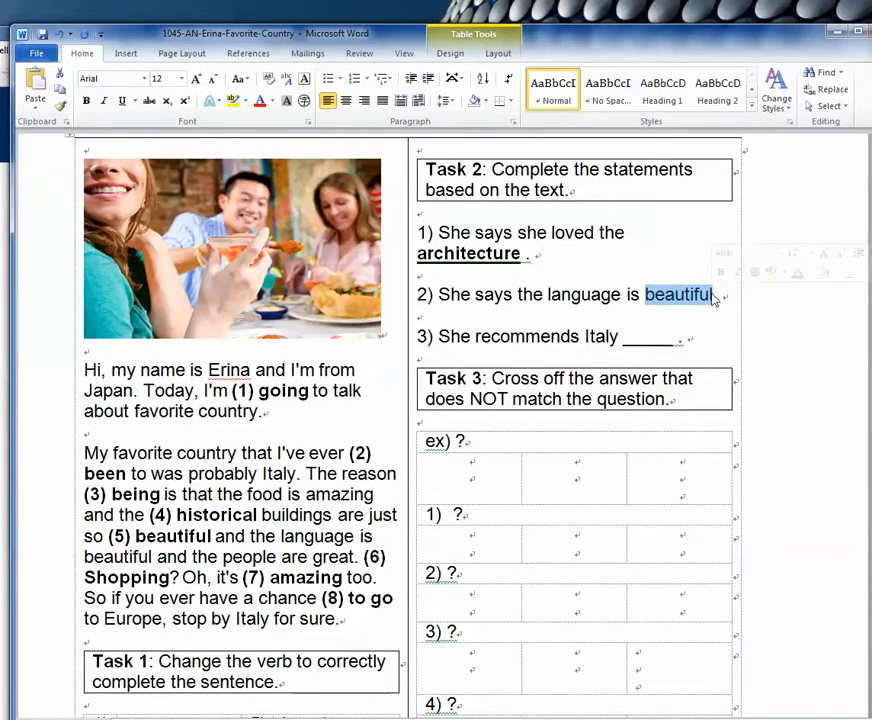
pyautogui.hotkey('ctrl', 'b')
pyautogui.hotkey('ctrl', 'u')
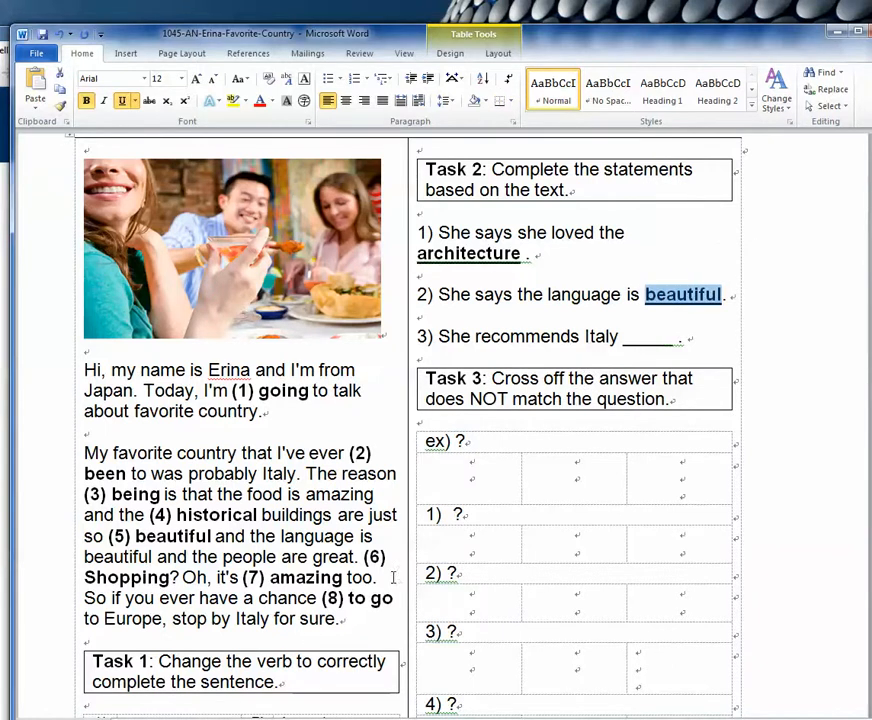
# - Check the third quiz answer on the elllo page in the browser, return to Word, and replace Task 2 statement 3's blank with "If you are in Europe"
pyautogui.scroll(-1, 393, 577)
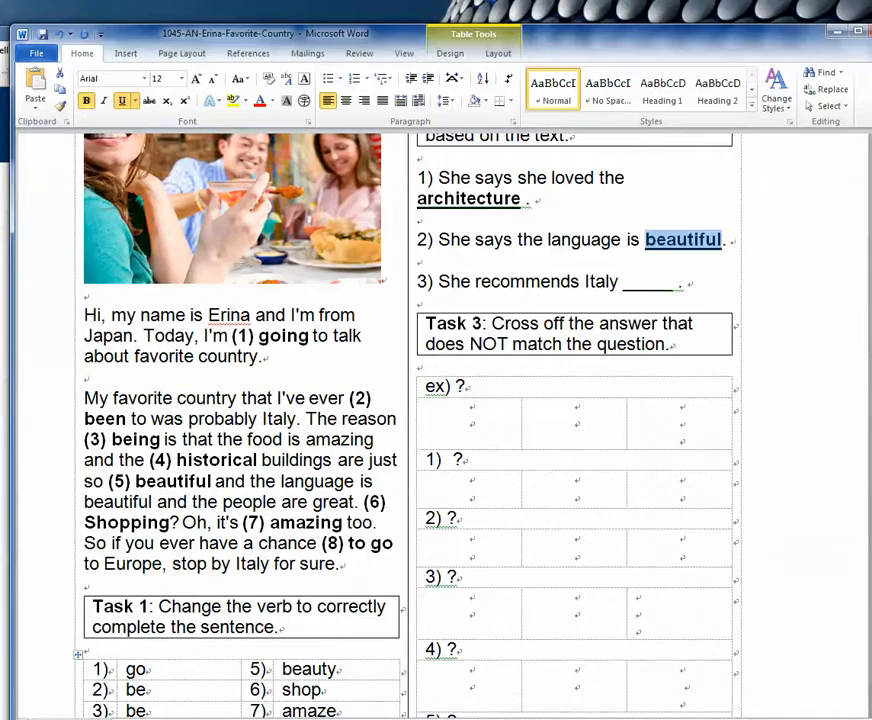
pyautogui.hotkey('alt', 'Tab')
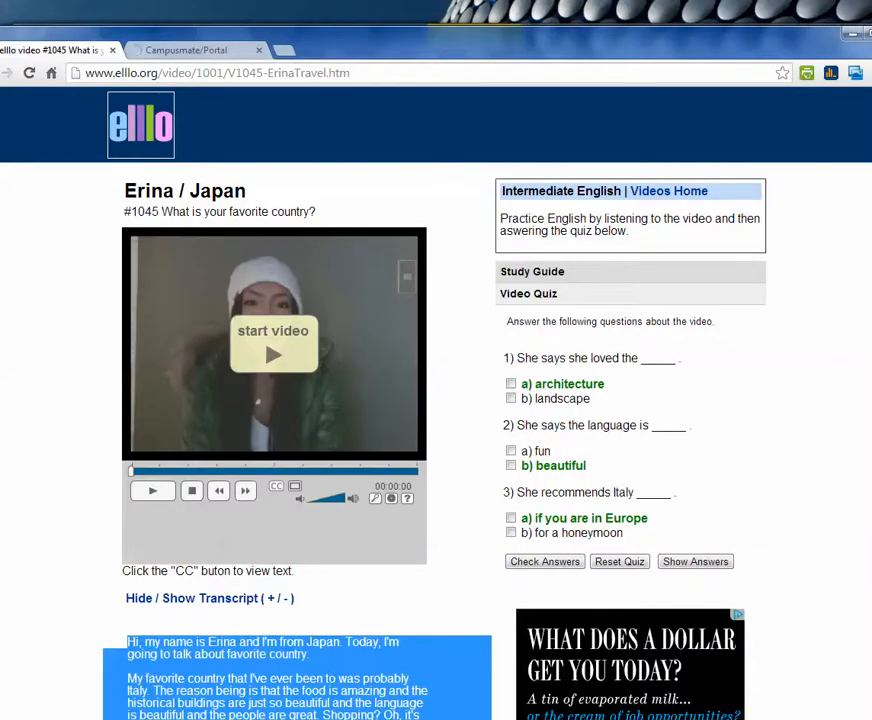
pyautogui.moveTo(238, 717)
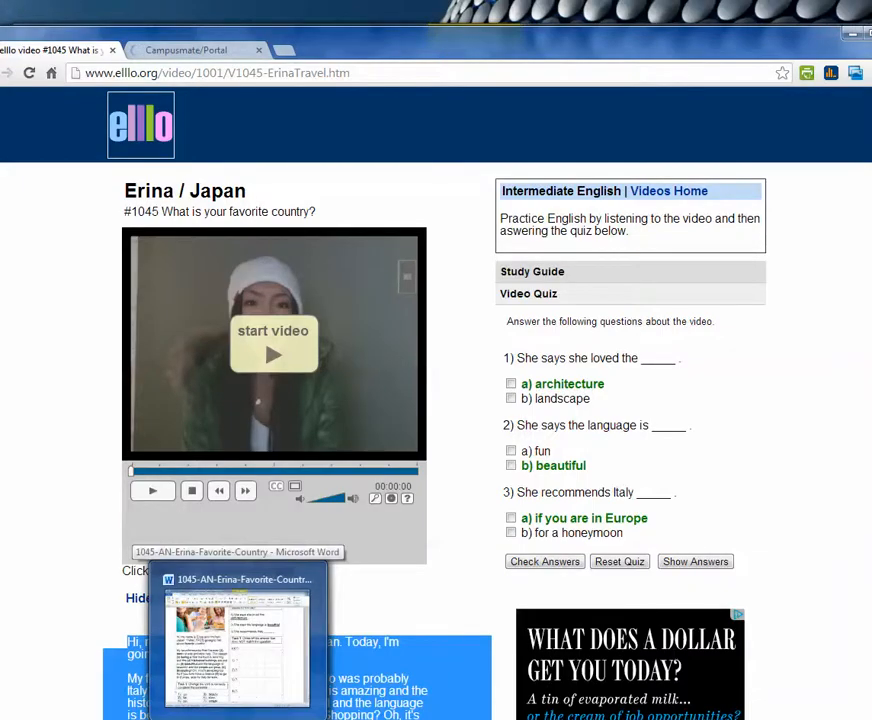
pyautogui.click(238, 690)
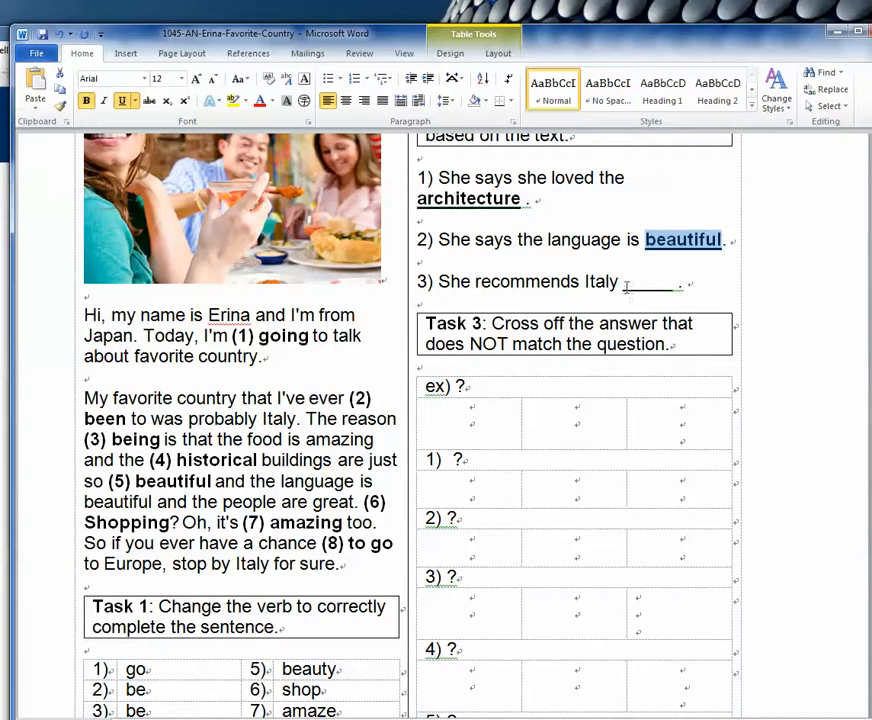
pyautogui.moveTo(624, 288); pyautogui.dragTo(673, 293)
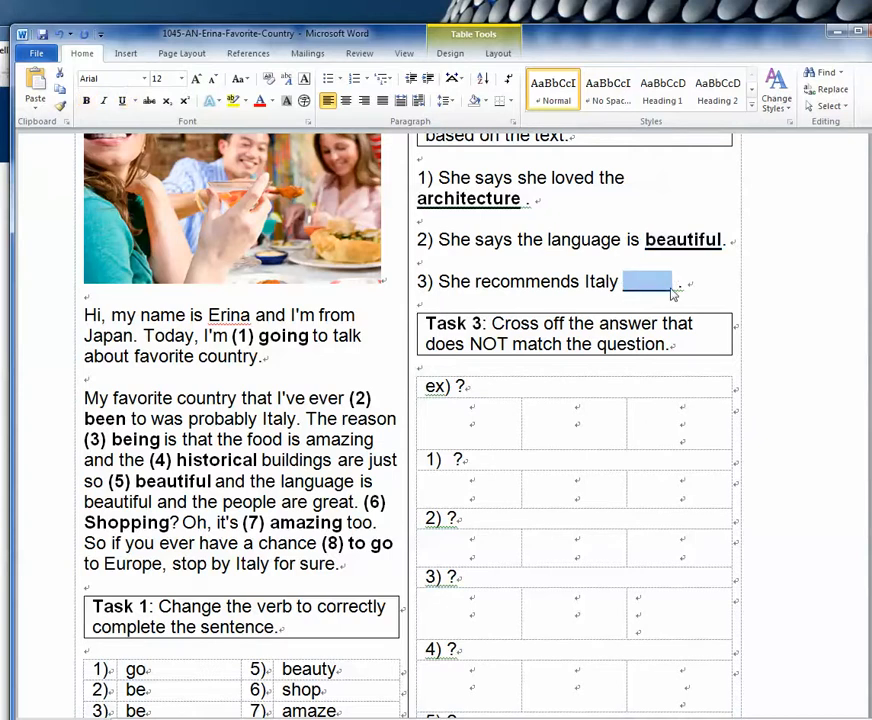
pyautogui.write('If you are in ')
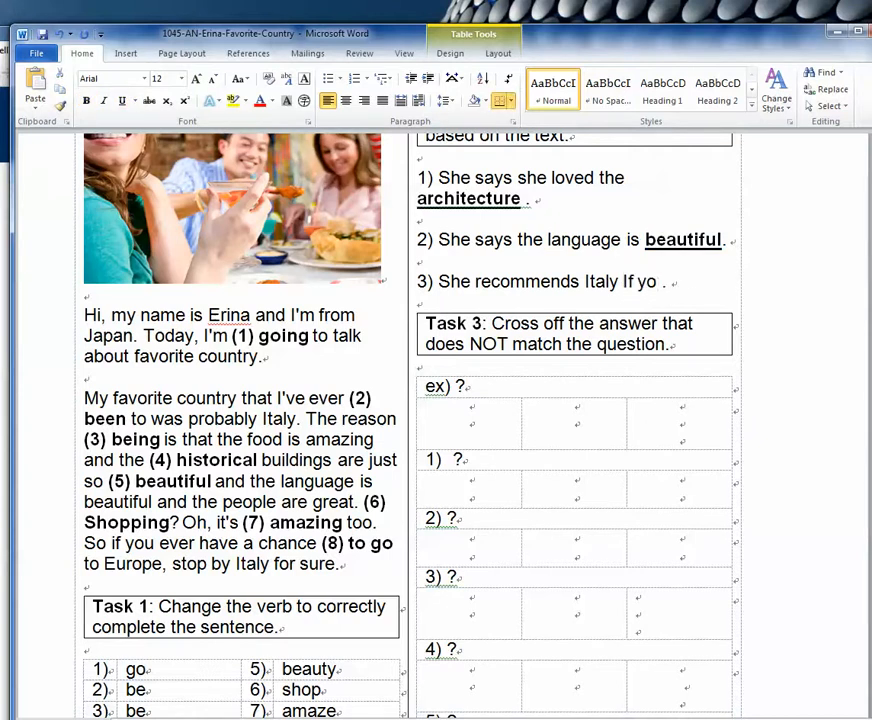
pyautogui.write('Europe')
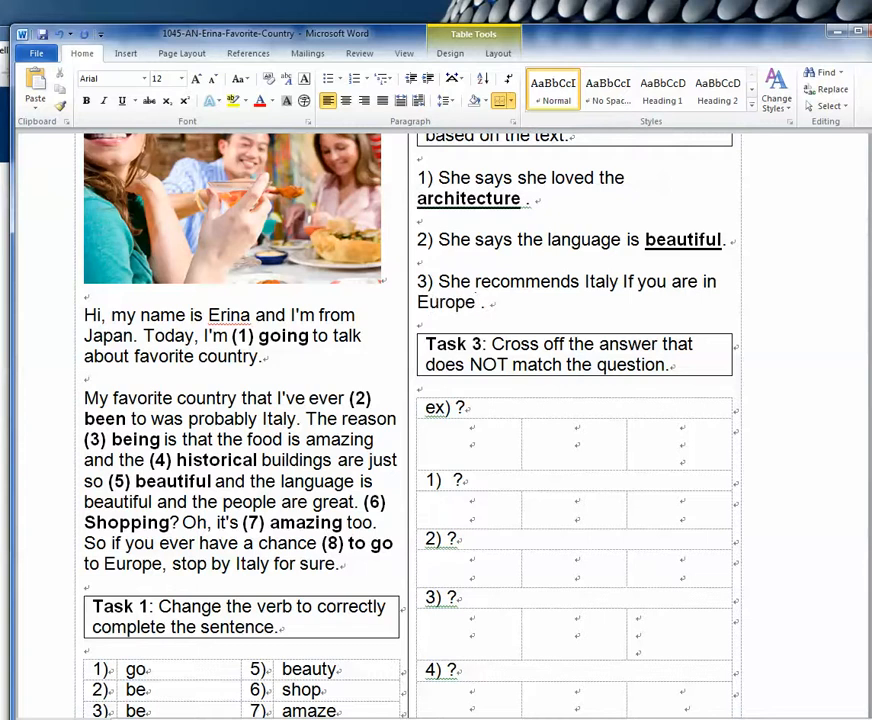
pyautogui.press('Delete')
# - Reword Task 2 statement 3 to read "She said the people are great.", with the period directly after the last word
pyautogui.moveTo(474, 302)
pyautogui.mouseDown()
pyautogui.moveTo(440, 285)
pyautogui.moveTo(474, 284)
pyautogui.mouseUp()
pyautogui.write('s')
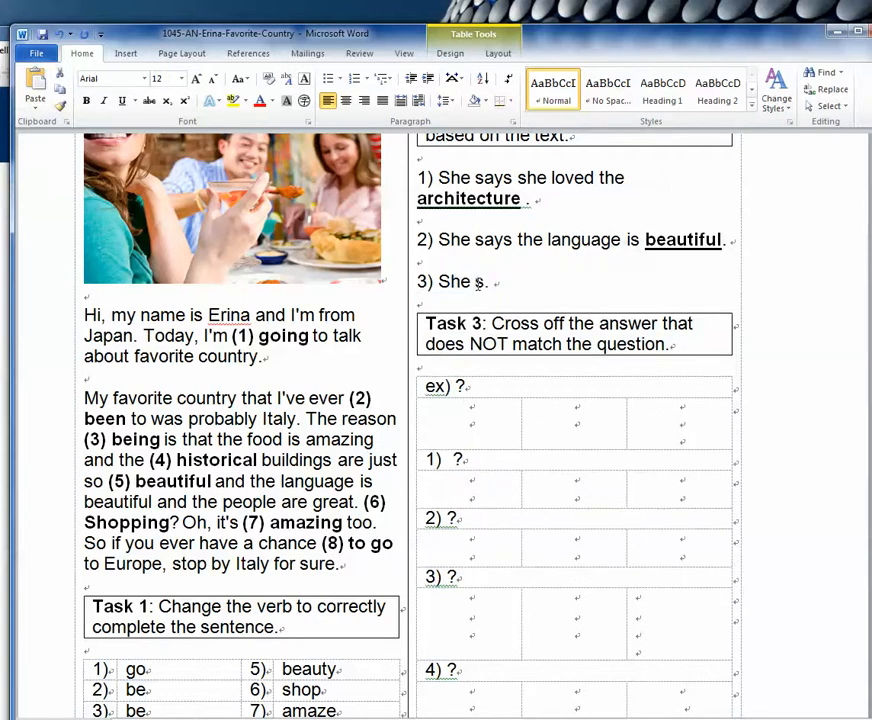
pyautogui.write('aid the people are ')
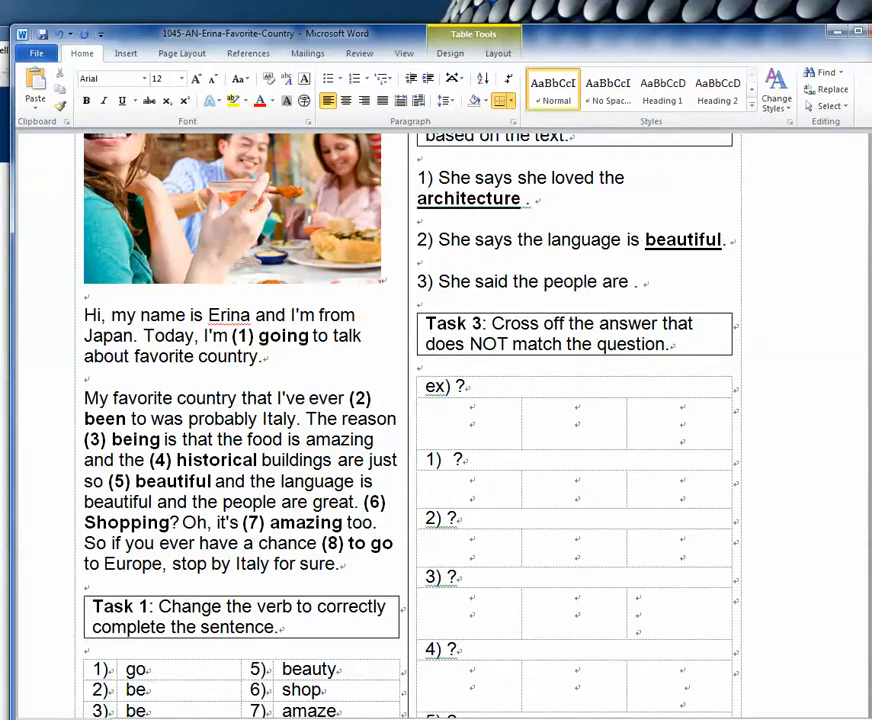
pyautogui.write('great')
pyautogui.press('Delete')
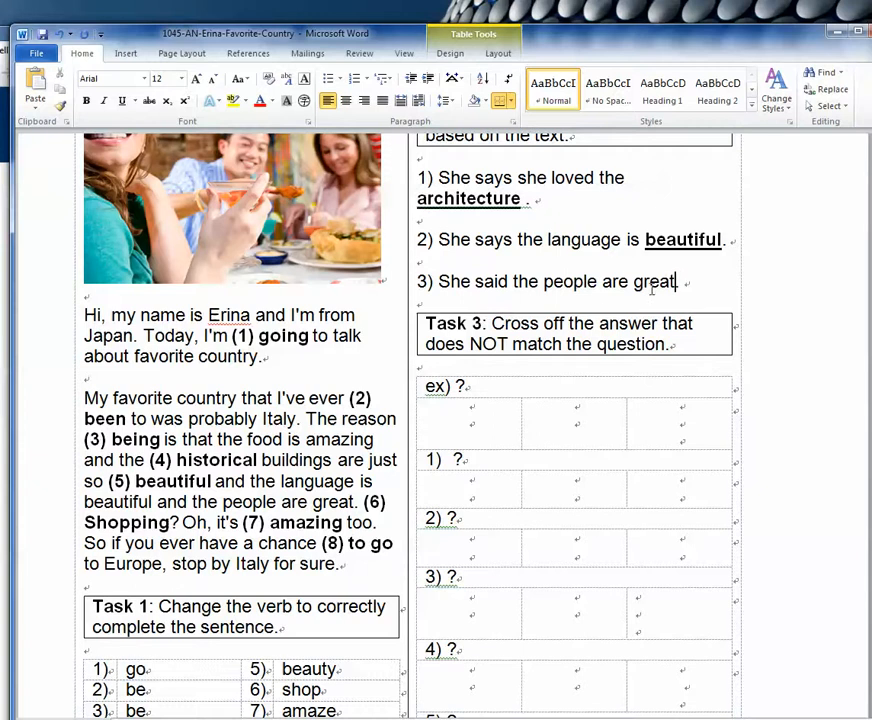
# - Make the answer "great" in Task 2 statement 3 bold and underlined
pyautogui.moveTo(636, 284); pyautogui.dragTo(676, 285)
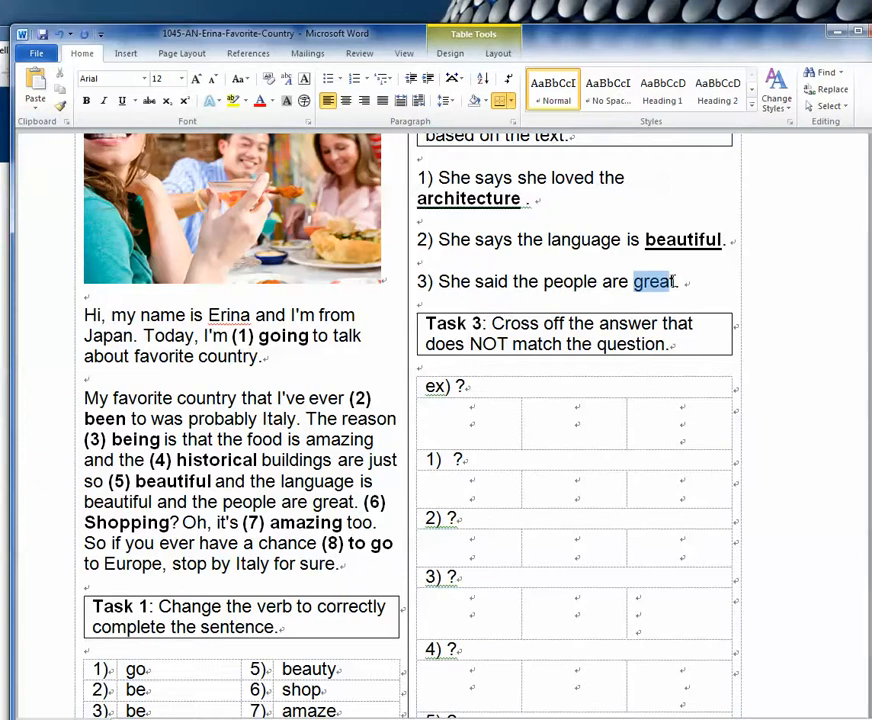
pyautogui.hotkey('ctrl', 'b')
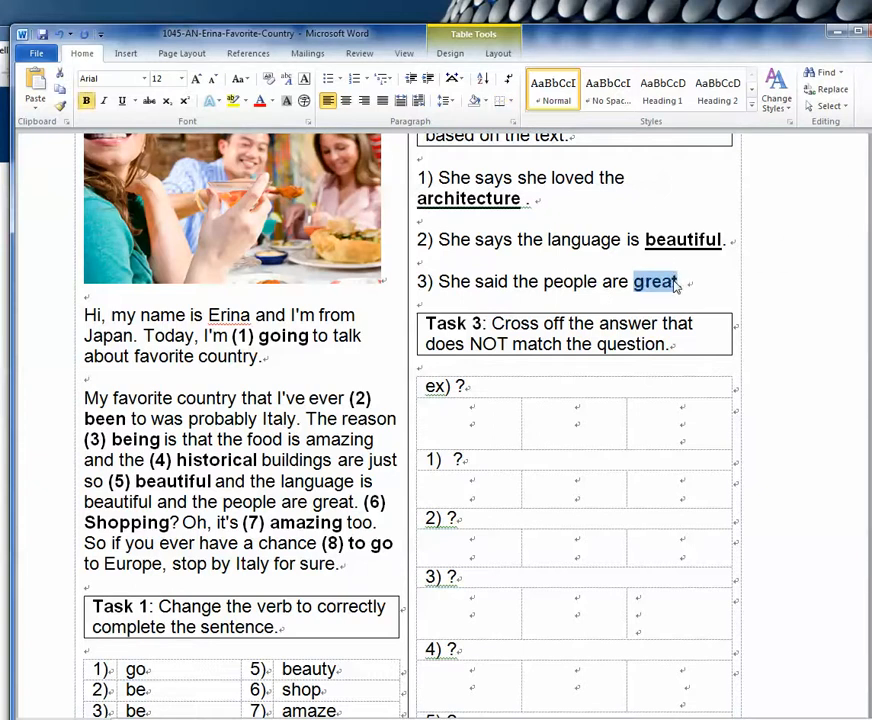
pyautogui.hotkey('ctrl', 'u')
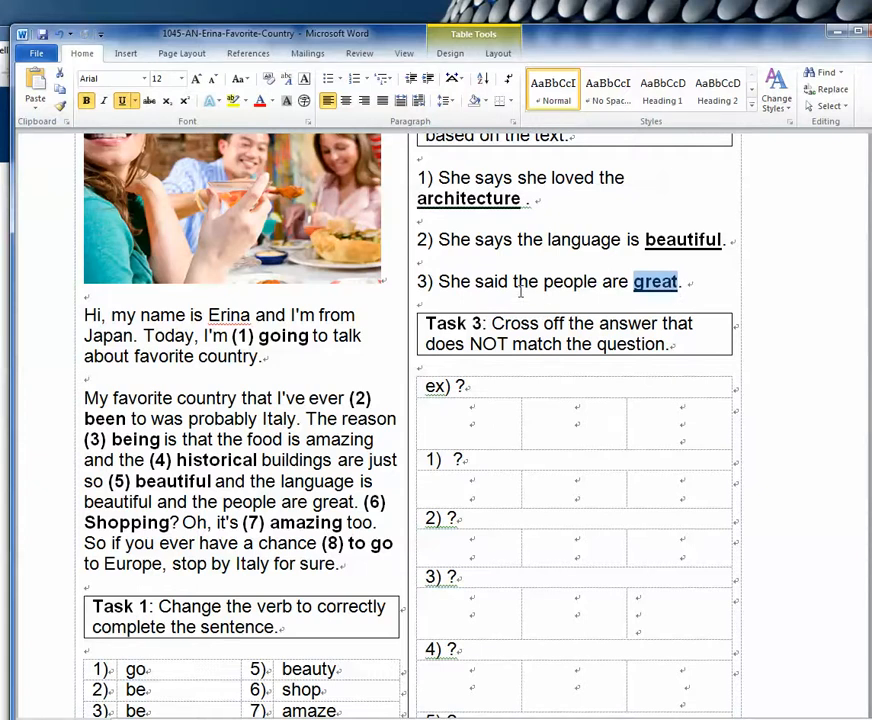
# - Write the Task 3 example question as "Where do you want to travel?"
pyautogui.scroll(1, 519, 287)
pyautogui.scroll(-2, 505, 305)
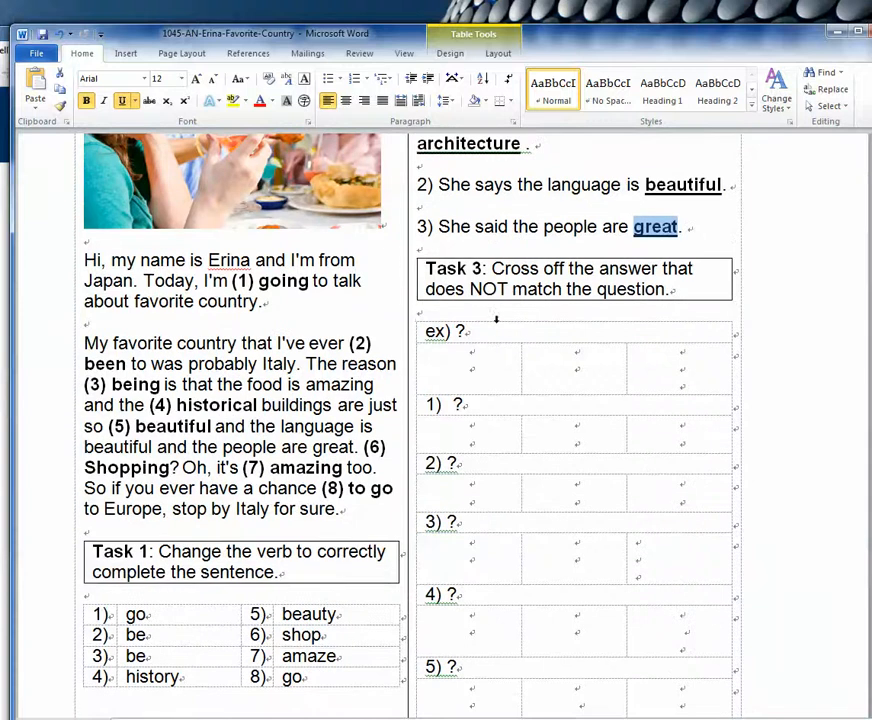
pyautogui.scroll(-1, 469, 338)
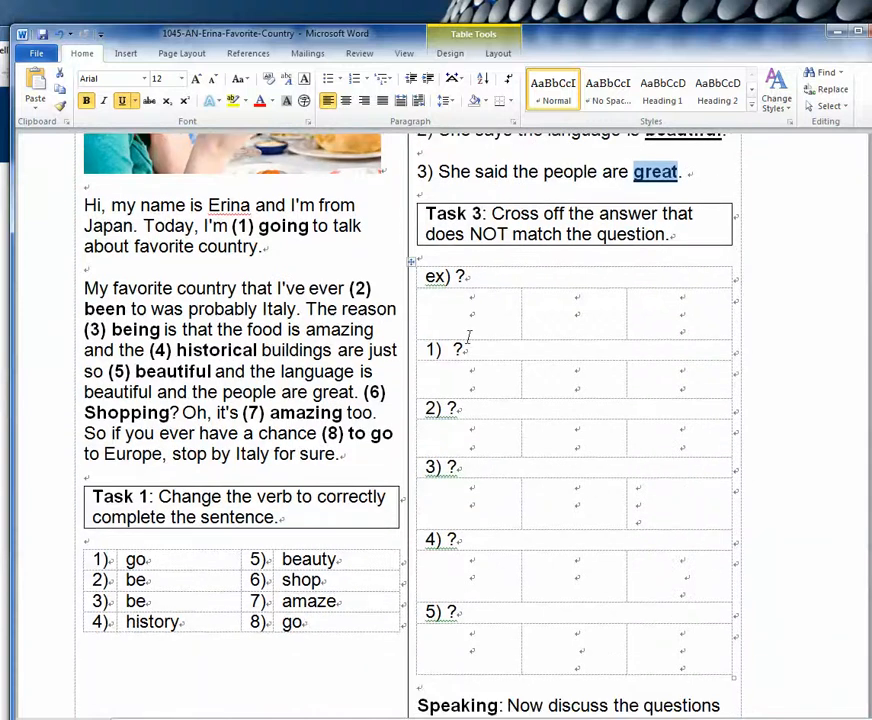
pyautogui.click(459, 276)
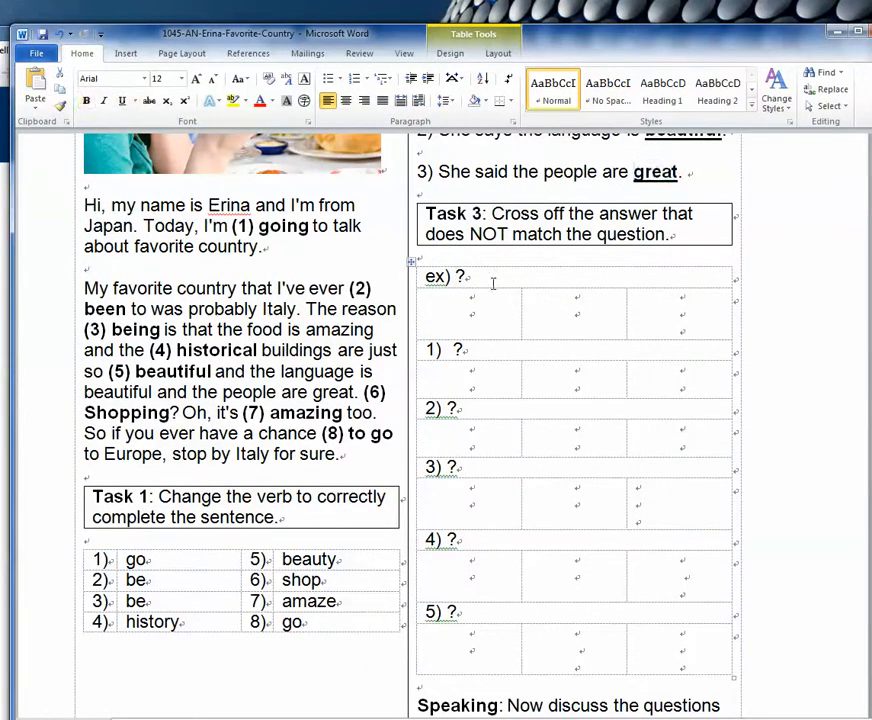
pyautogui.write('Where do yo u')
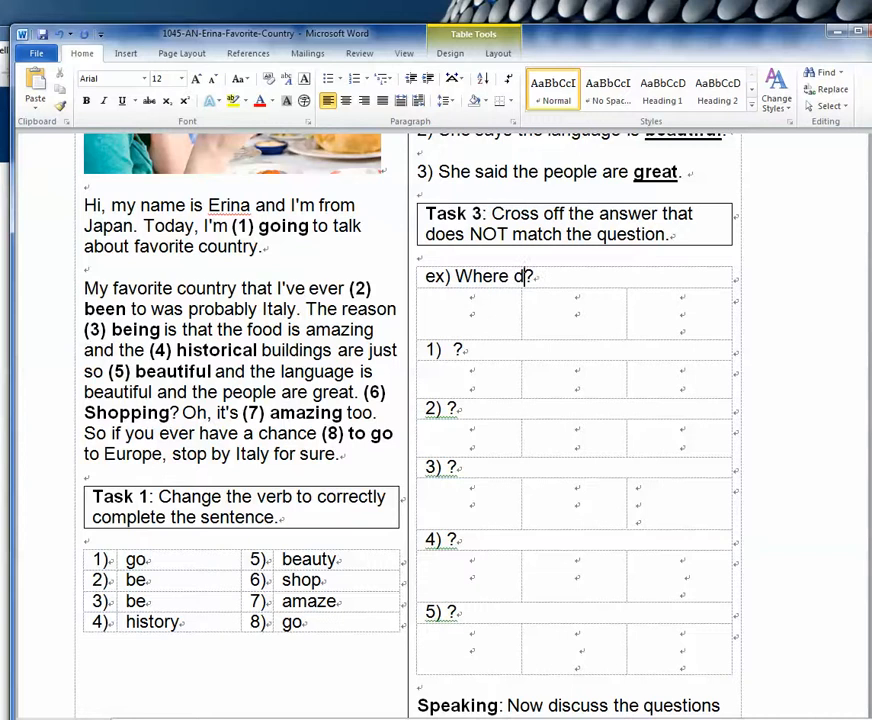
pyautogui.write('wan')
pyautogui.press('BackSpace')
pyautogui.press('BackSpace')
pyautogui.press('BackSpace')
pyautogui.press('BackSpace')
pyautogui.press('BackSpace')
pyautogui.write('o')
pyautogui.press('BackSpace')
pyautogui.write('u want to ')
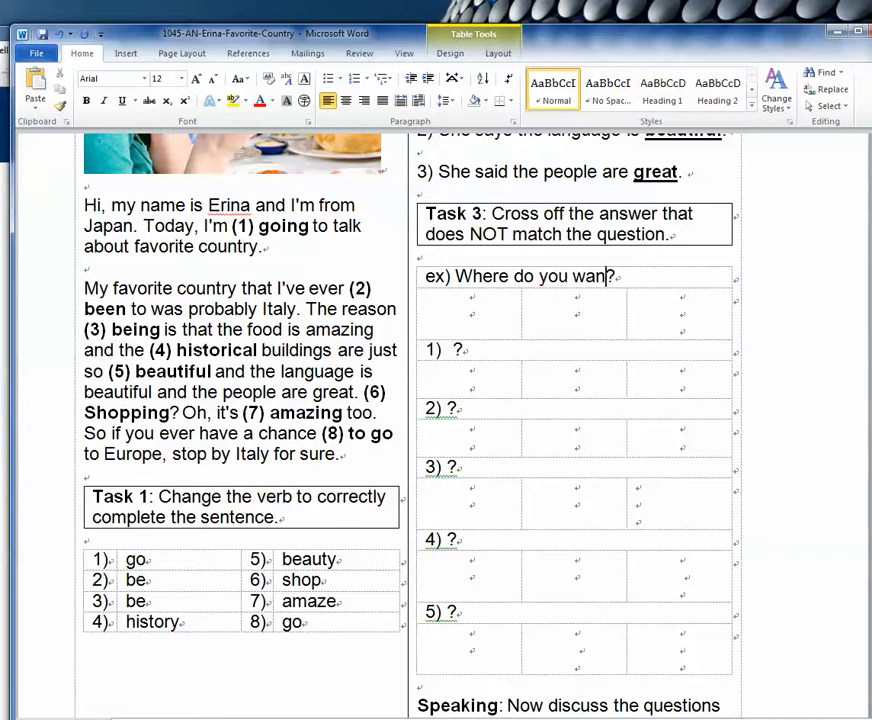
pyautogui.write('travel')
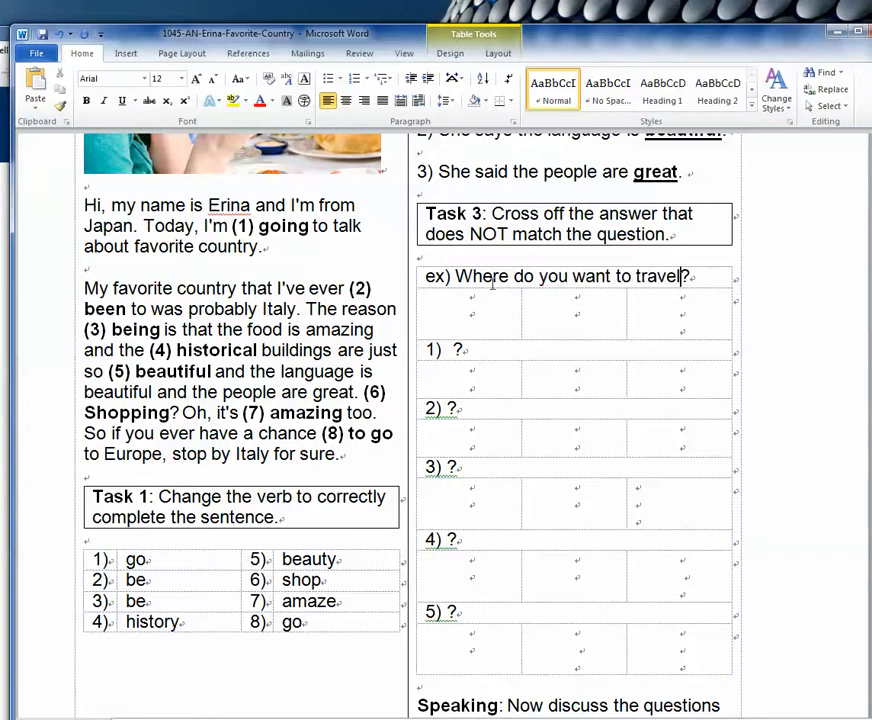
# - Fill the three answer cells under the Task 3 example with "To sleep", "To Japan" and "Overseas"
pyautogui.click(483, 312)
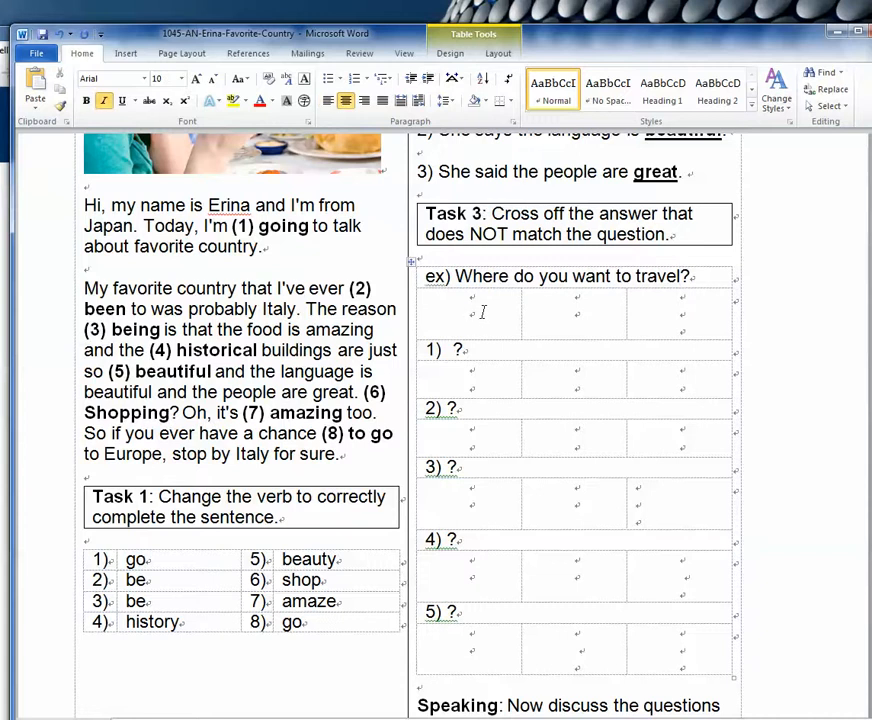
pyautogui.write('To sleep')
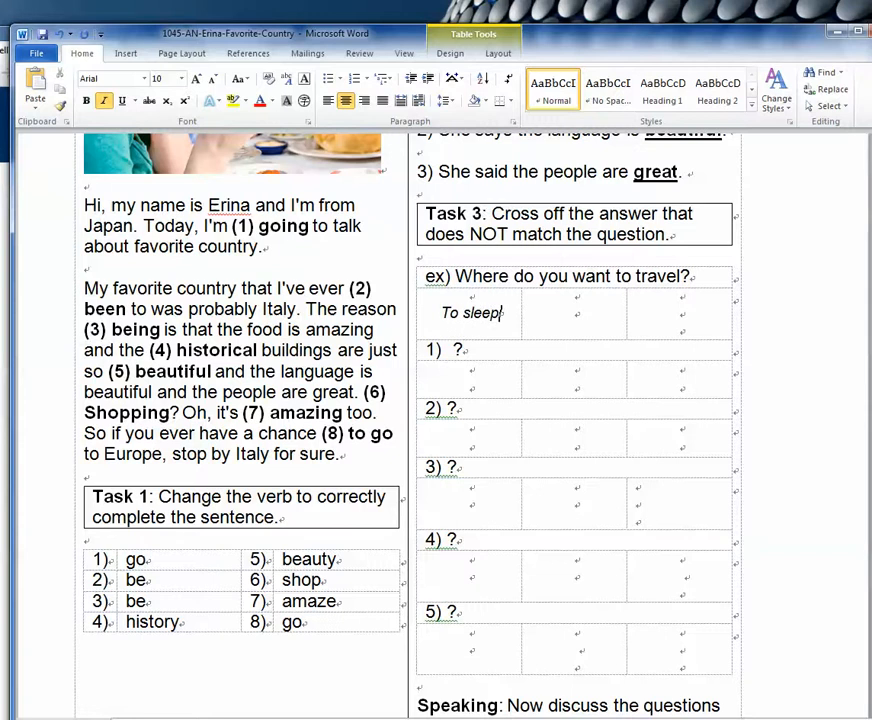
pyautogui.click(570, 311)
pyautogui.write('To Japan')
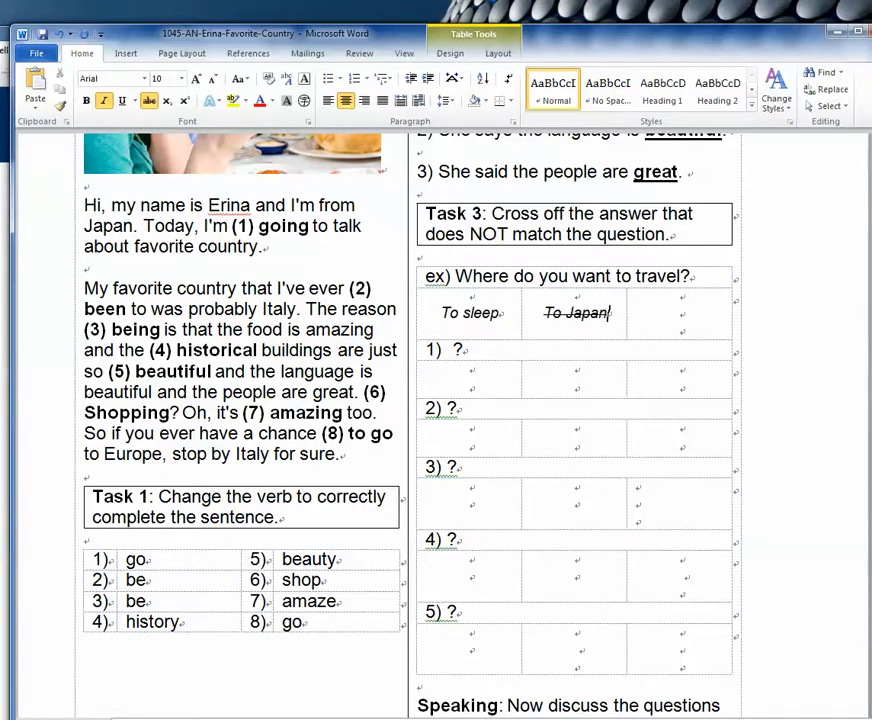
pyautogui.click(664, 309)
pyautogui.write('Overseas')
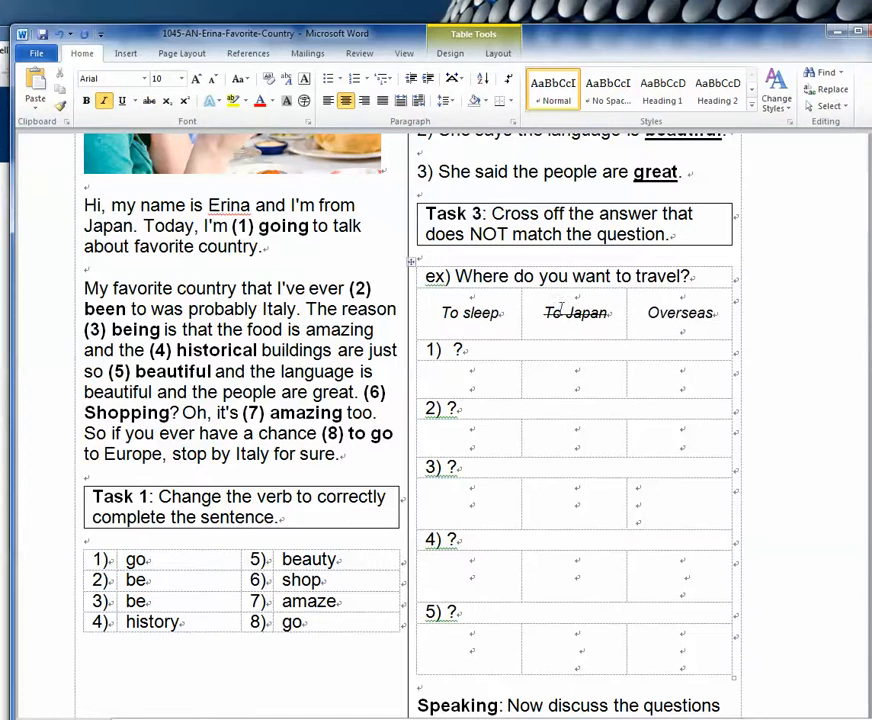
# - Remove the strikethrough from "To Japan" and strike through "To sleep" as the example's non-matching answer
pyautogui.moveTo(544, 312); pyautogui.dragTo(605, 313)
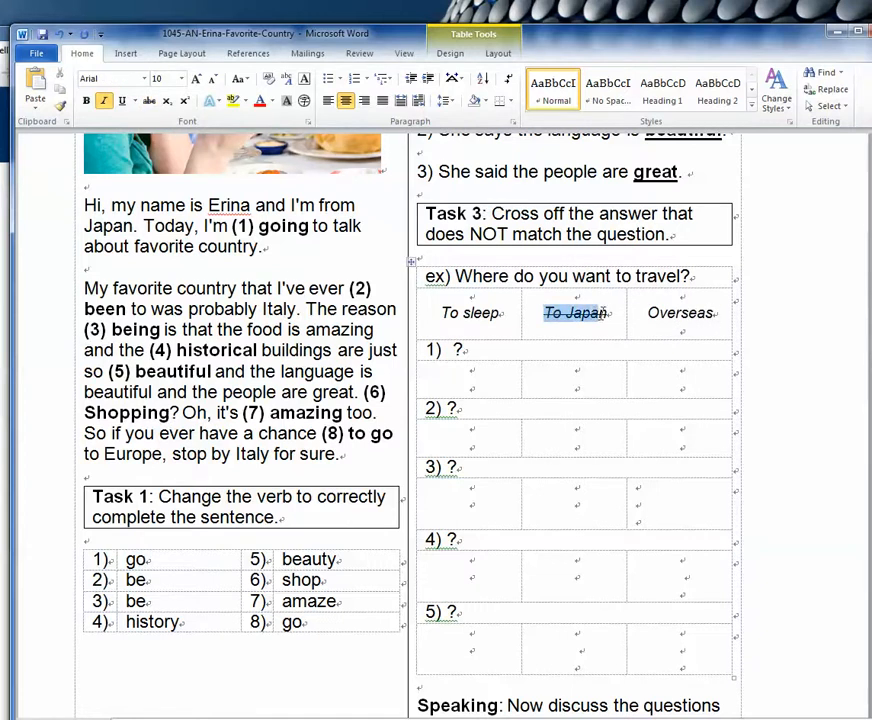
pyautogui.click(149, 100)
pyautogui.moveTo(443, 313); pyautogui.dragTo(499, 313)
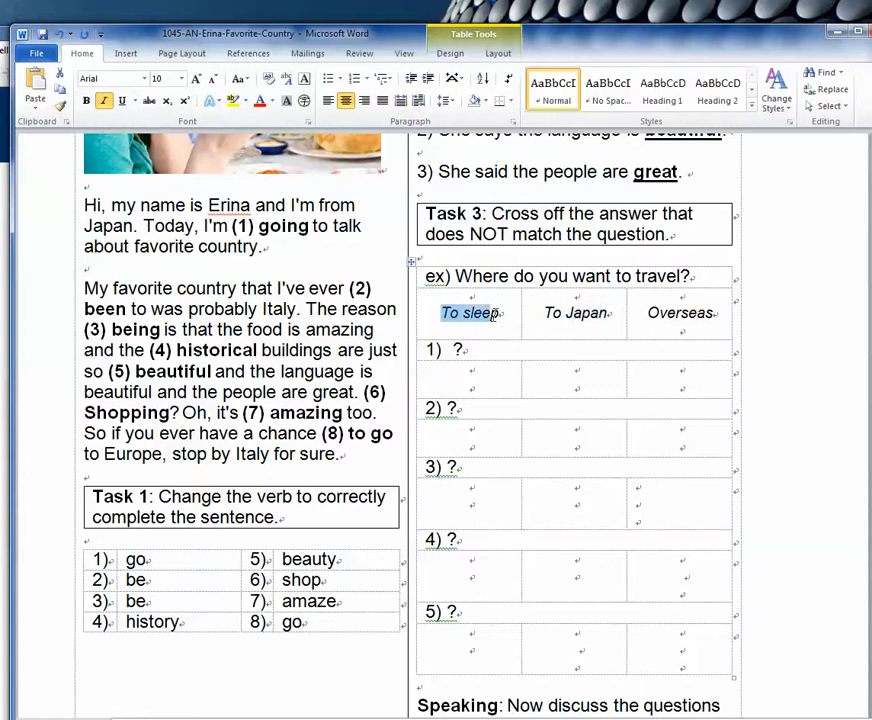
pyautogui.click(149, 101)
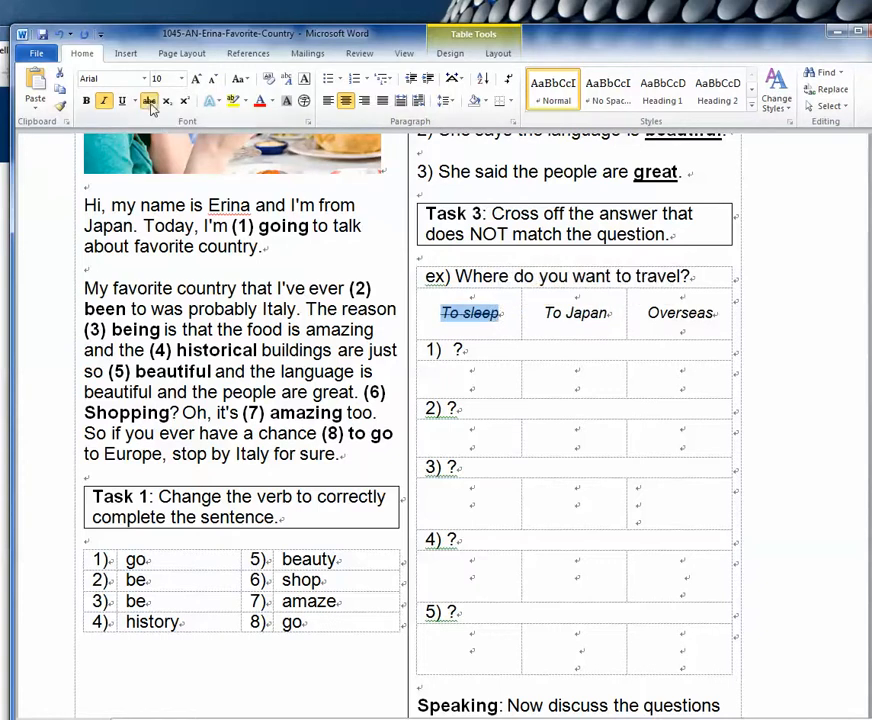
pyautogui.click(488, 312)
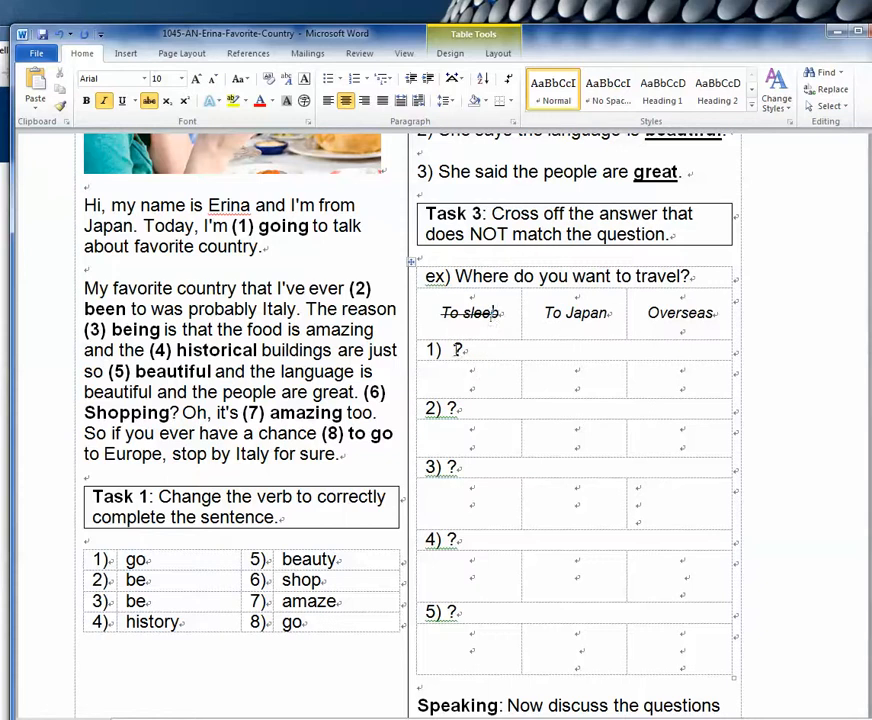
# - Write Task 3 question 1 as "Where have you been?" and enter "To Europe" in its first answer cell
pyautogui.click(456, 349)
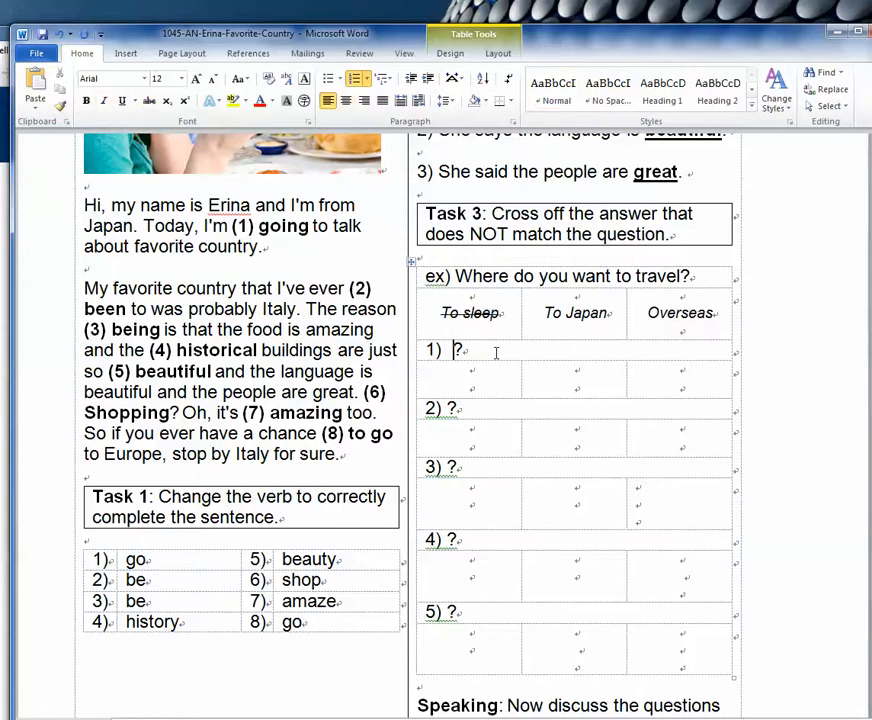
pyautogui.write('Where have you been')
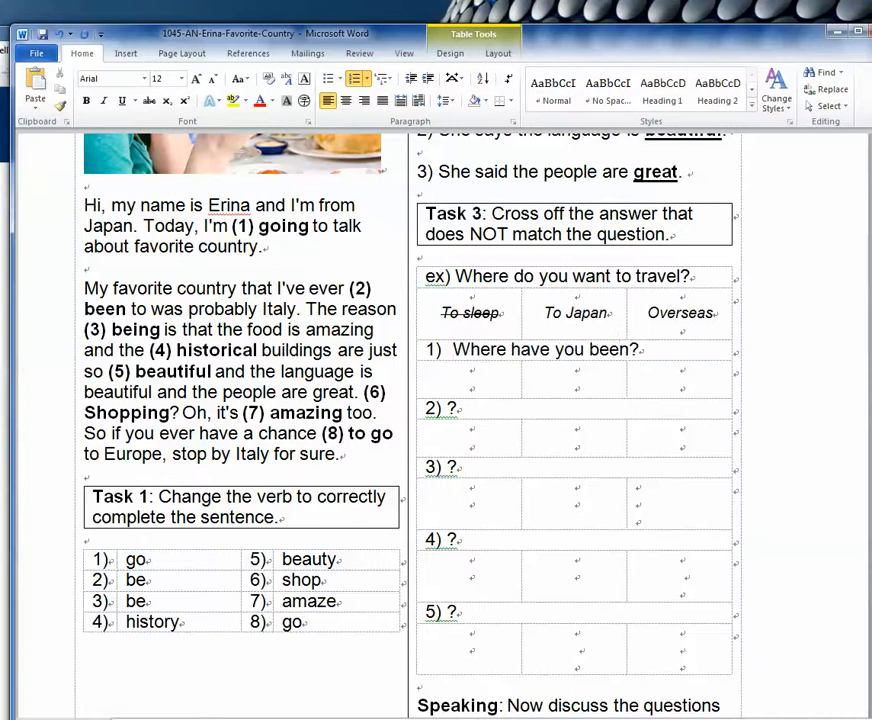
pyautogui.click(488, 383)
pyautogui.press('Return')
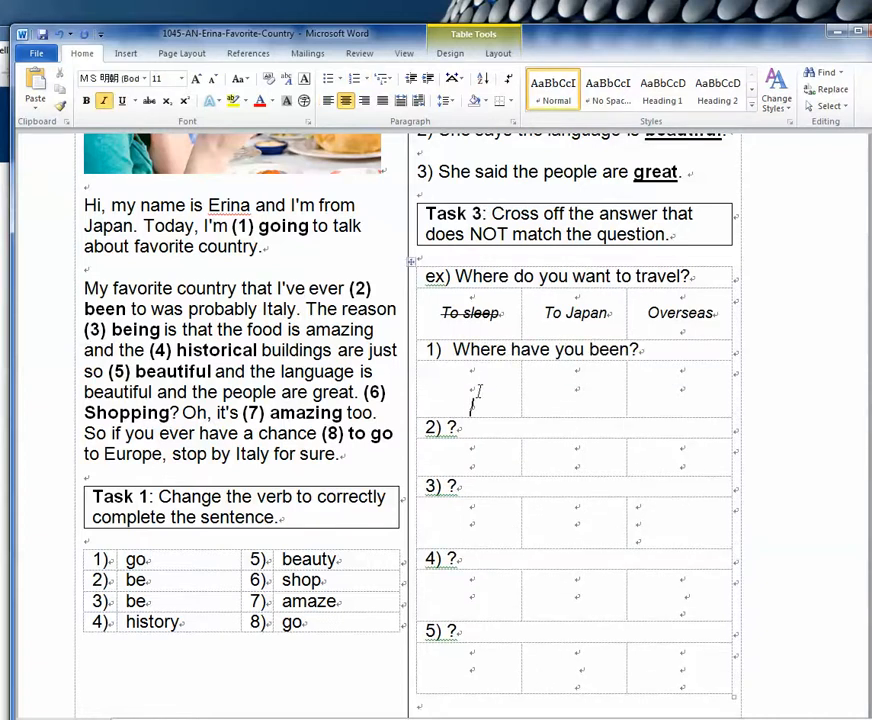
pyautogui.write('To')
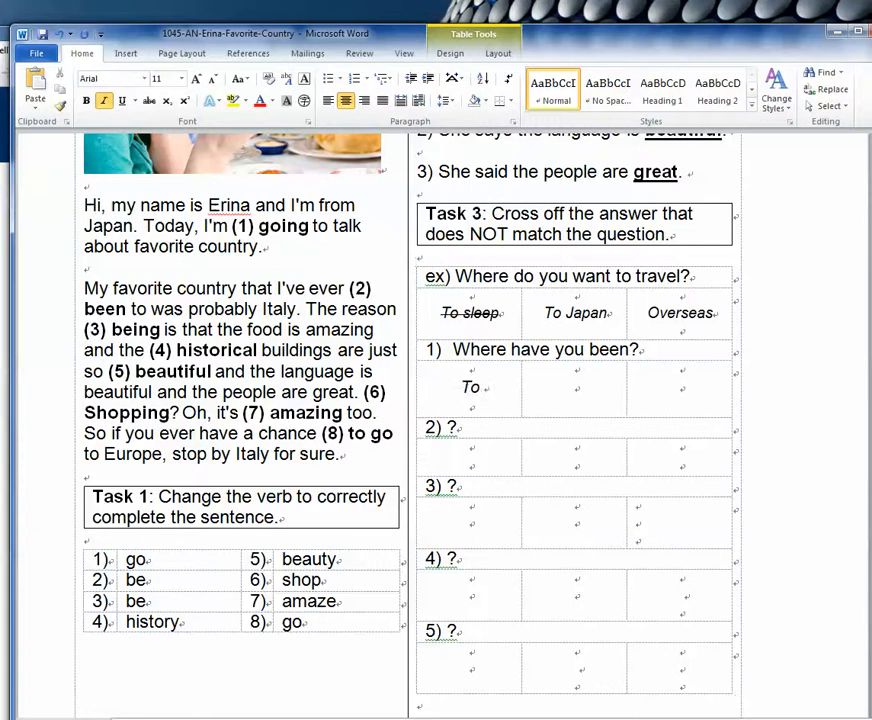
pyautogui.write(' Europe')
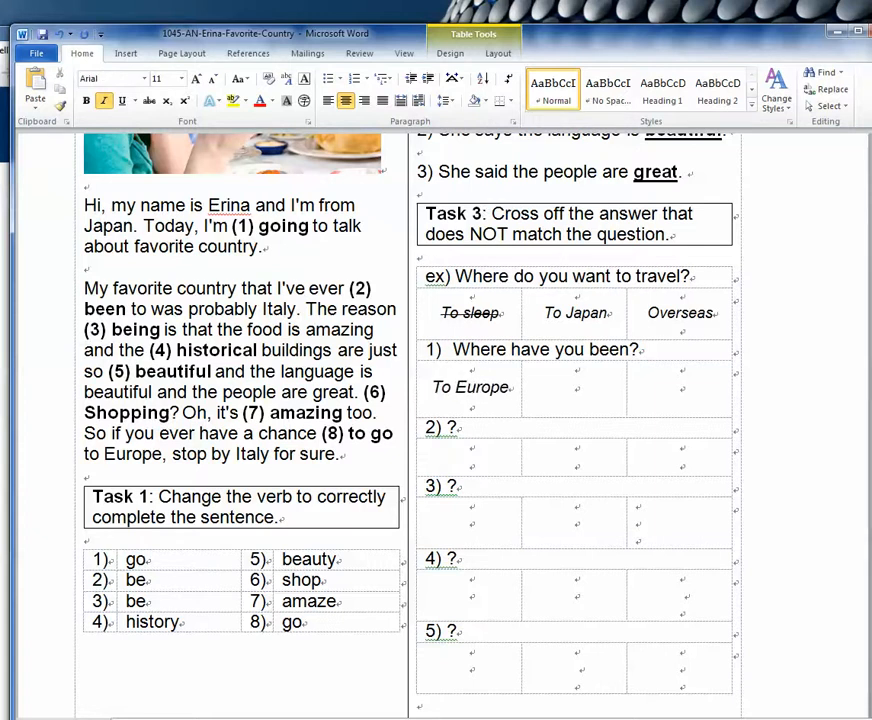
# - Enter "All over Asia" in the middle answer cell of Task 3 question 1
pyautogui.click(578, 389)
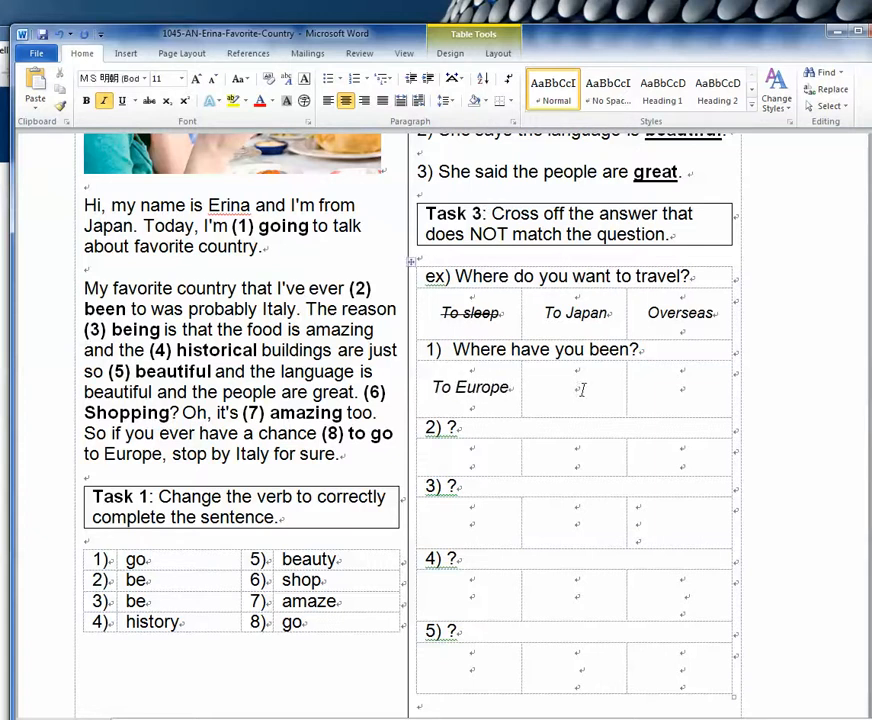
pyautogui.write('Abor')
pyautogui.press('BackSpace')
pyautogui.press('BackSpace')
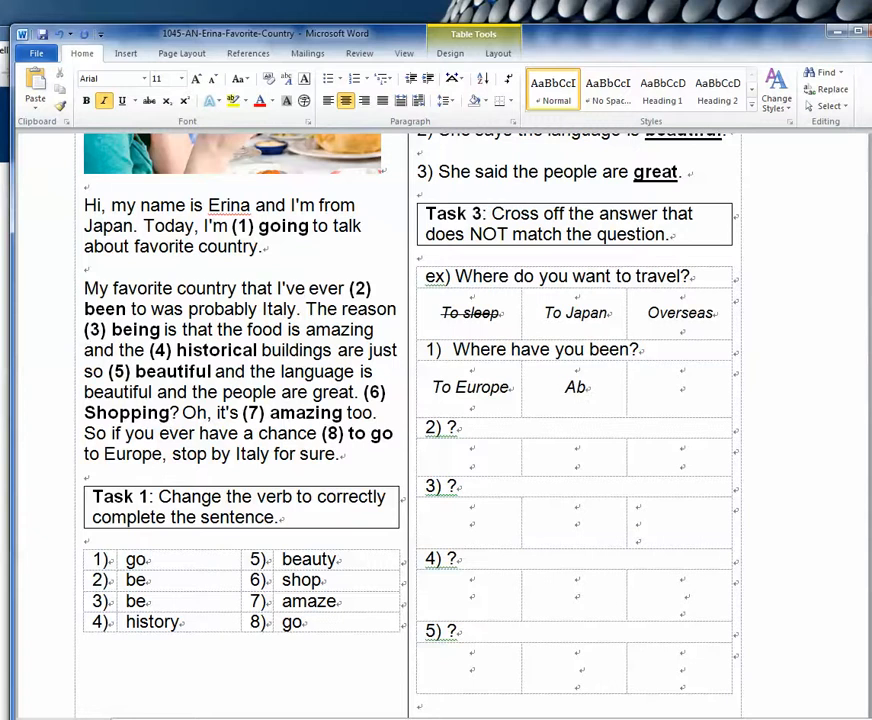
pyautogui.write('road')
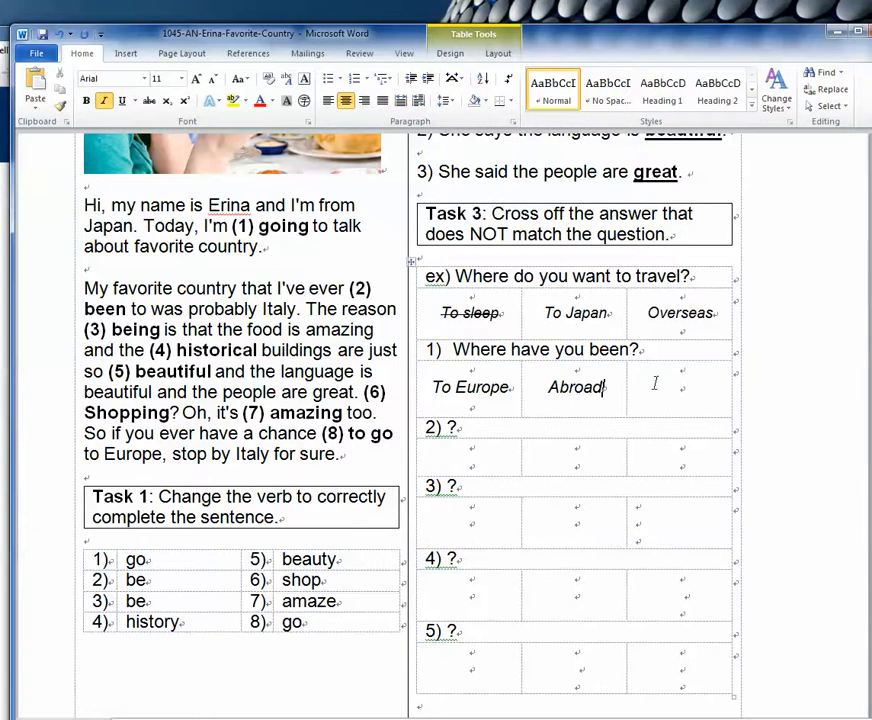
pyautogui.press('BackSpace')
pyautogui.press('BackSpace')
pyautogui.press('BackSpace')
pyautogui.press('BackSpace')
pyautogui.press('BackSpace')
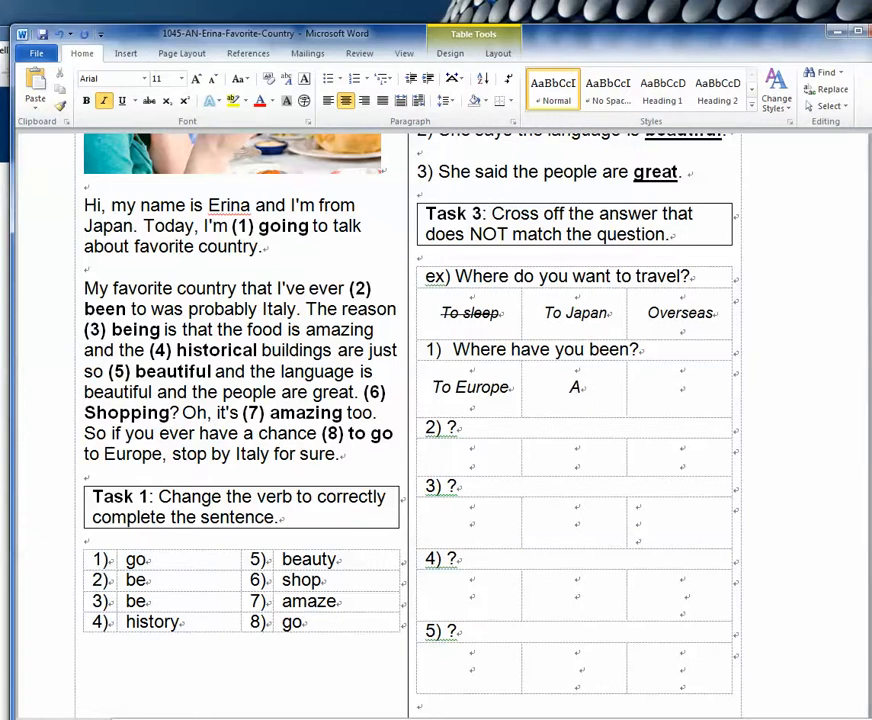
pyautogui.write('Akk')
pyautogui.press('BackSpace')
pyautogui.press('BackSpace')
pyautogui.write('ll over Asia')
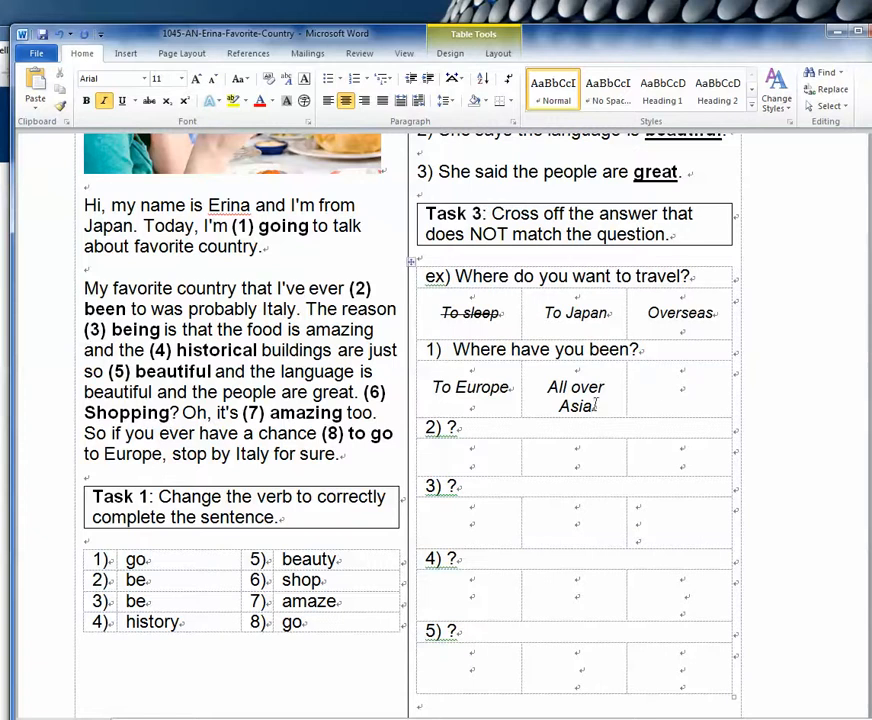
# - Enter "At the cinema" as the third answer of question 1 and strike it through
pyautogui.click(684, 388)
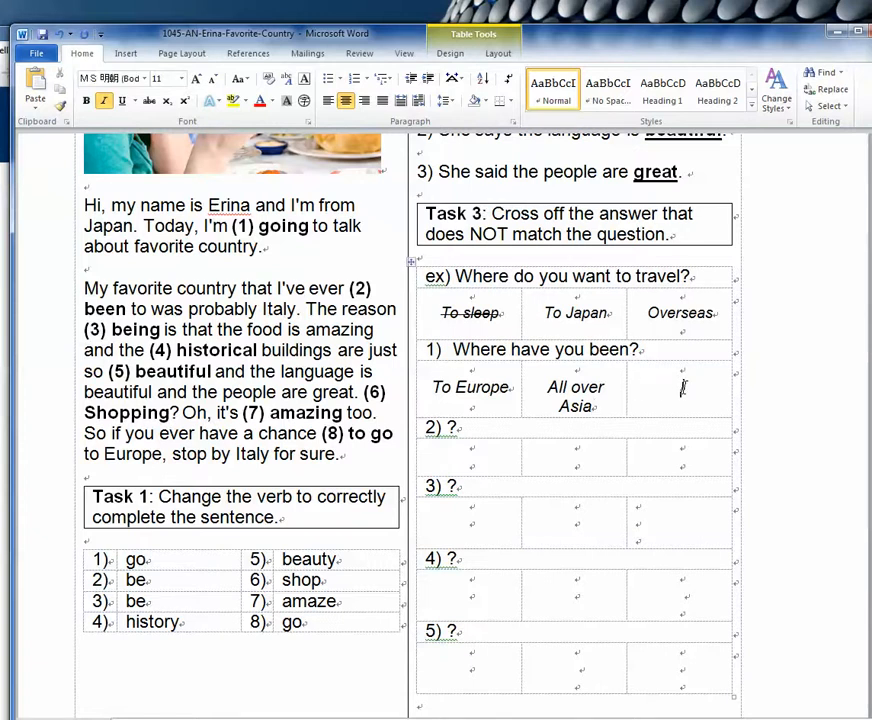
pyautogui.write('At the ')
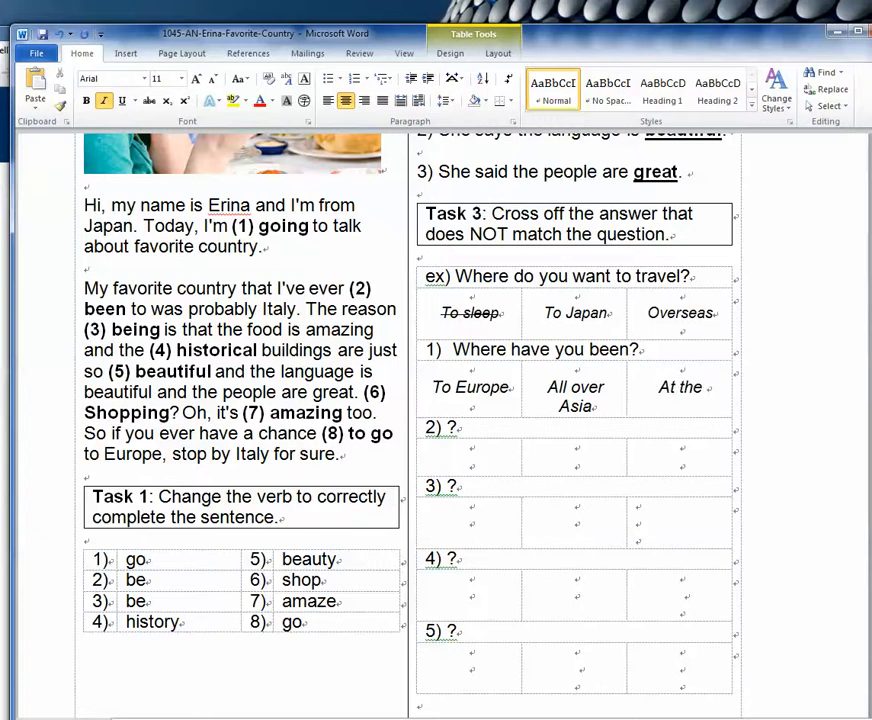
pyautogui.write('cinema')
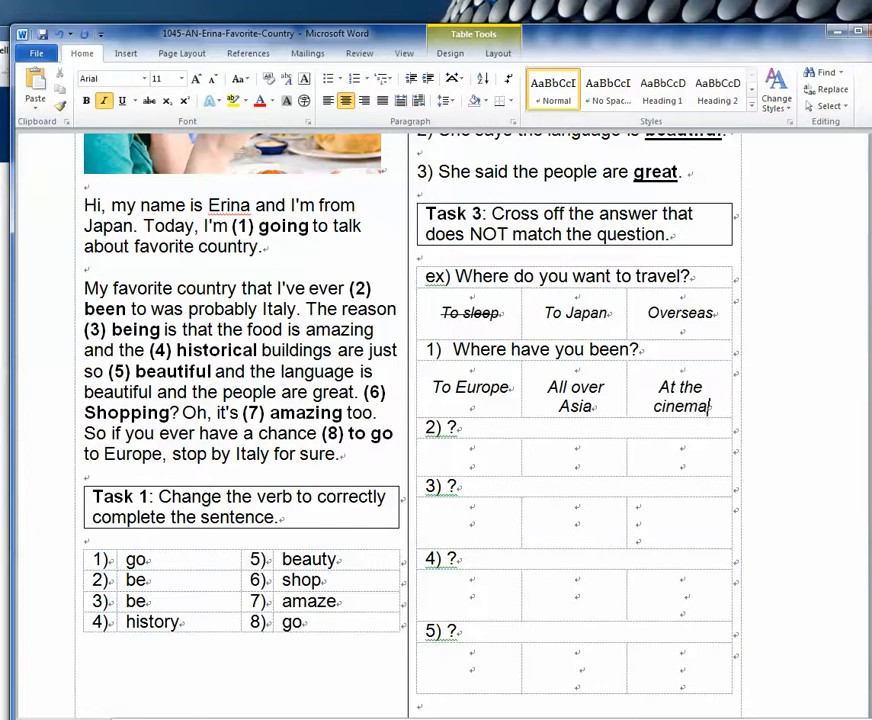
pyautogui.scroll(-1, 640, 355)
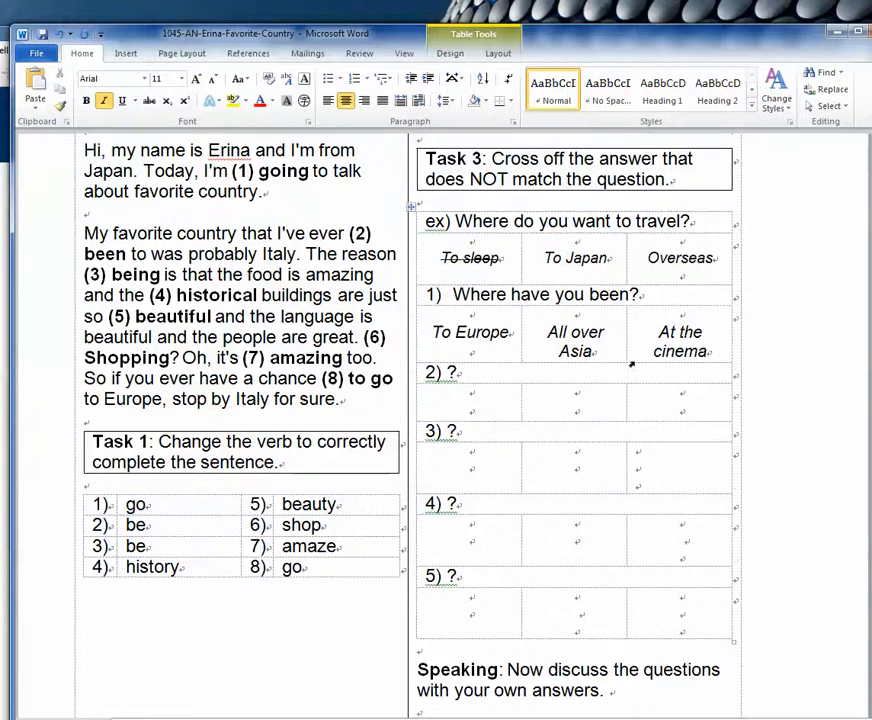
pyautogui.moveTo(653, 341); pyautogui.dragTo(711, 350)
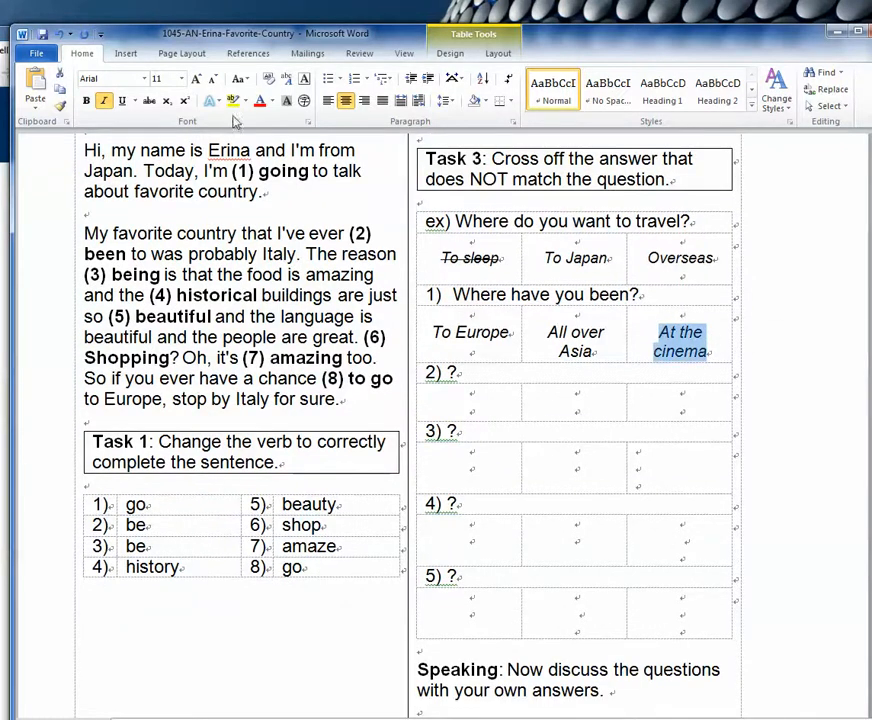
pyautogui.click(149, 101)
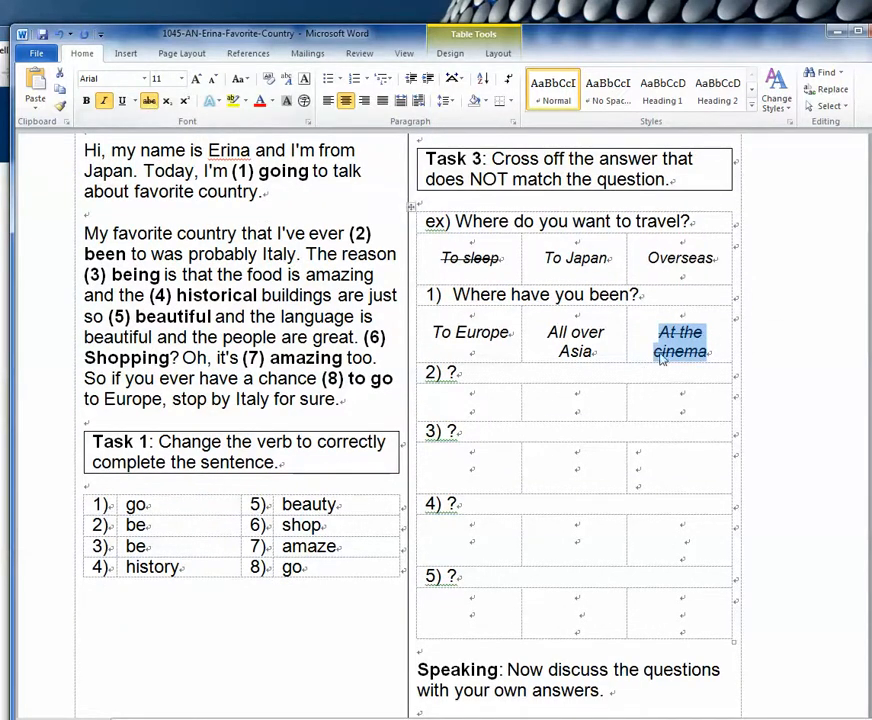
pyautogui.click(606, 333)
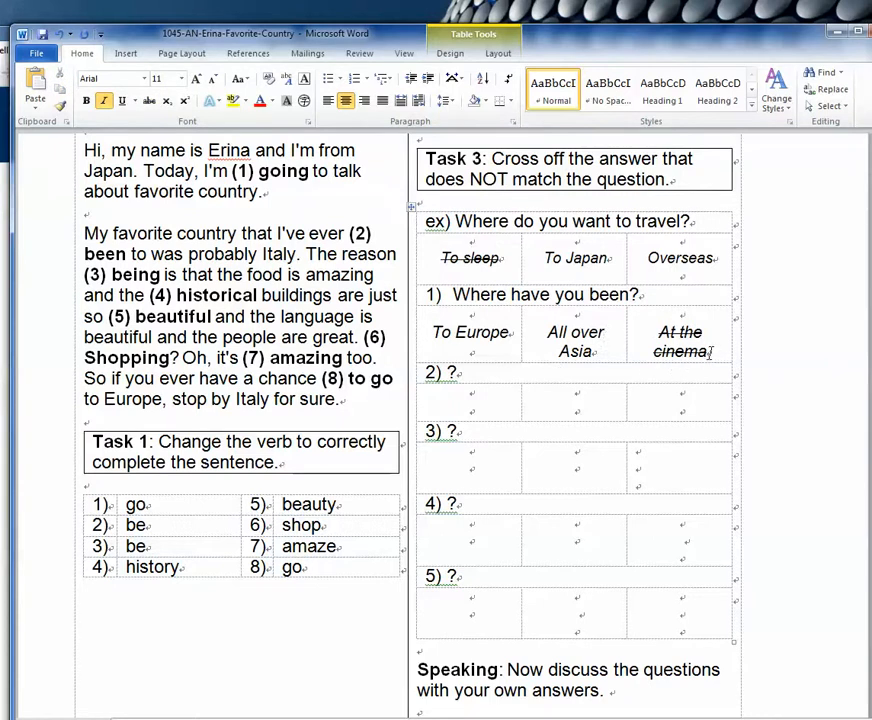
# - Reword question 1 as "Where have you travelled?" and replace its struck-through answer with "By plane"
pyautogui.moveTo(708, 351); pyautogui.dragTo(656, 352)
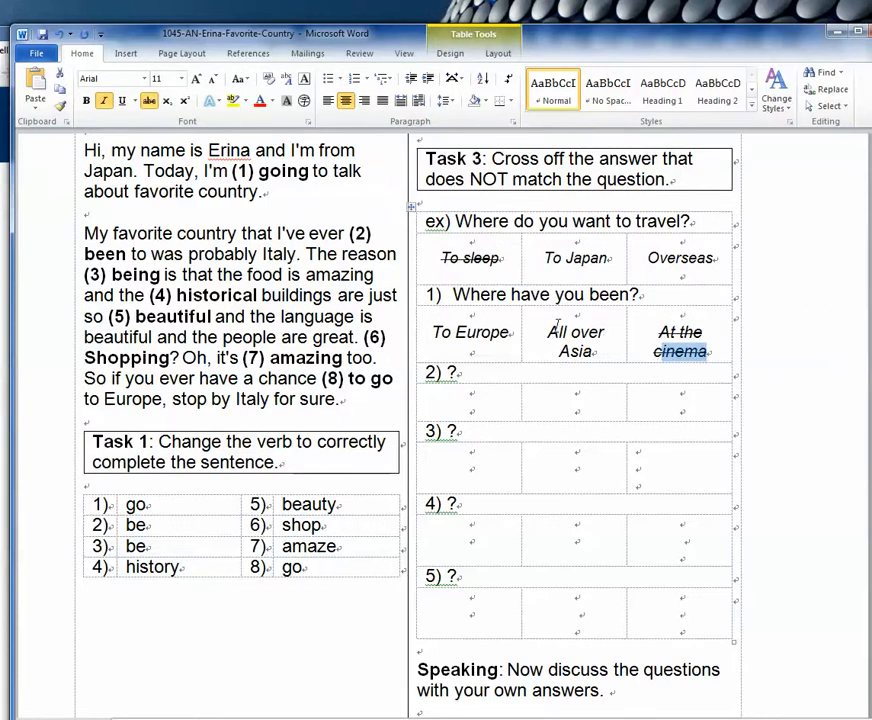
pyautogui.doubleClick(592, 294)
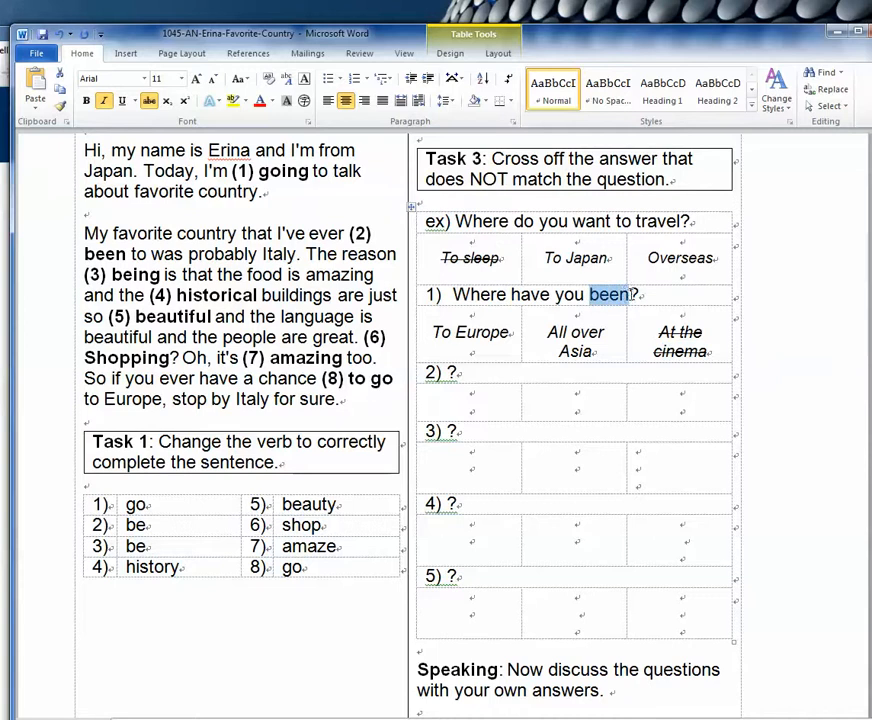
pyautogui.write('travel')
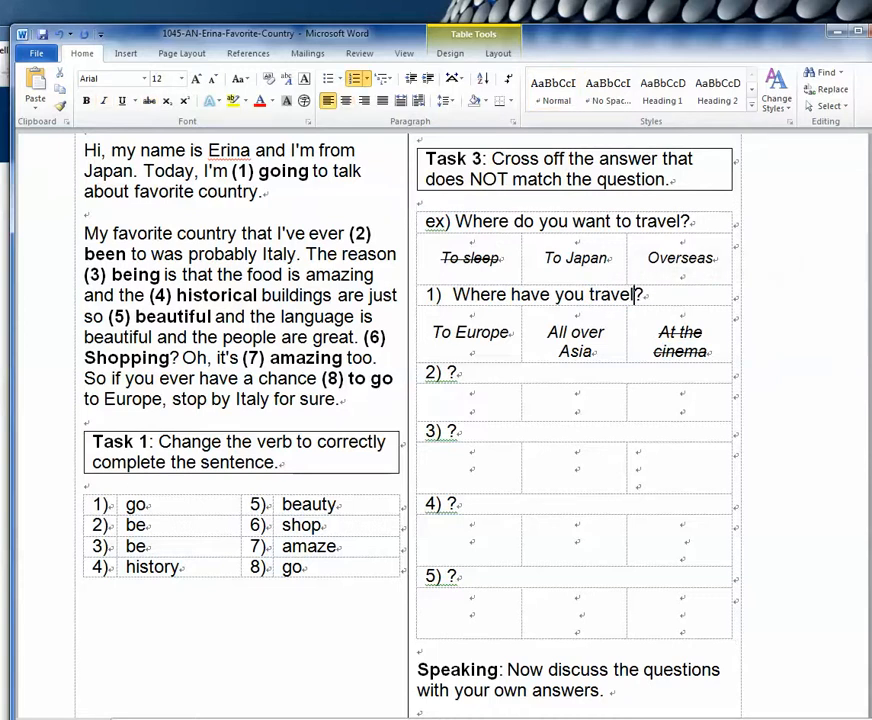
pyautogui.write('led')
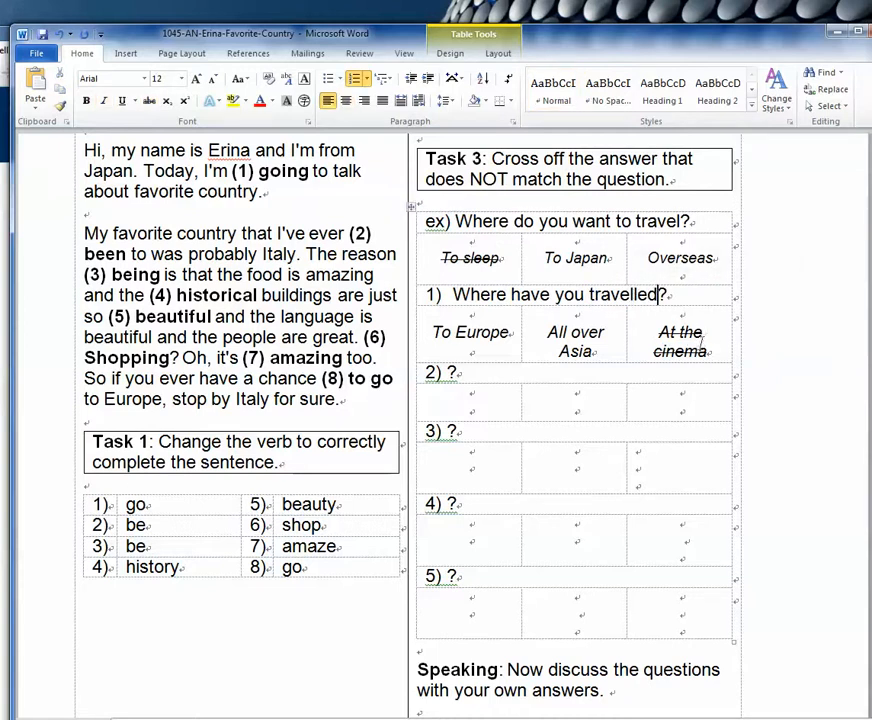
pyautogui.tripleClick(662, 342)
pyautogui.write('by plane')
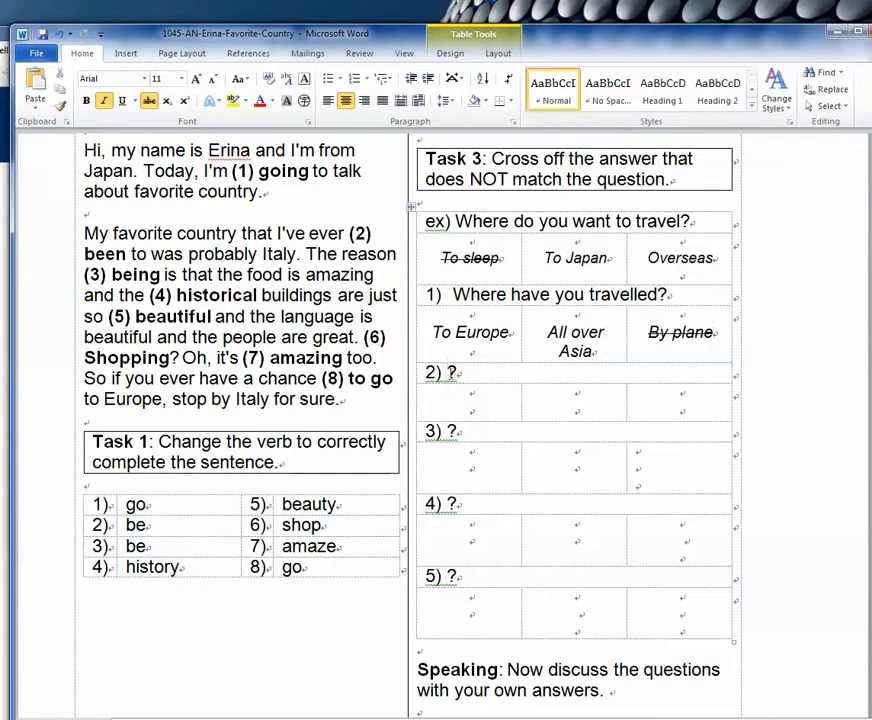
# - Write Task 3 question 2 as "Have you been to Asia?"
pyautogui.click(457, 372)
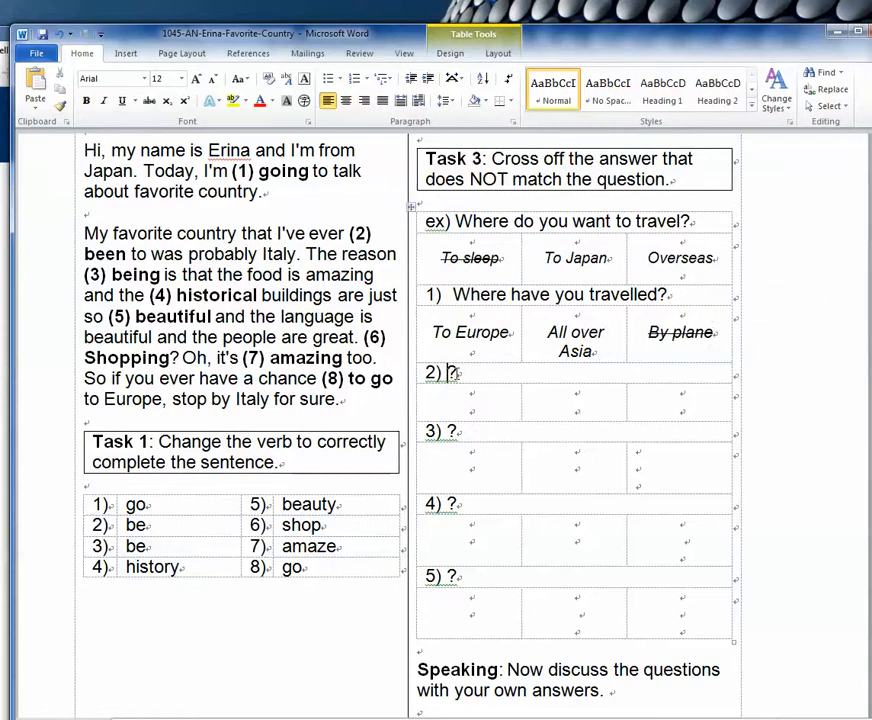
pyautogui.write('Have you been to ')
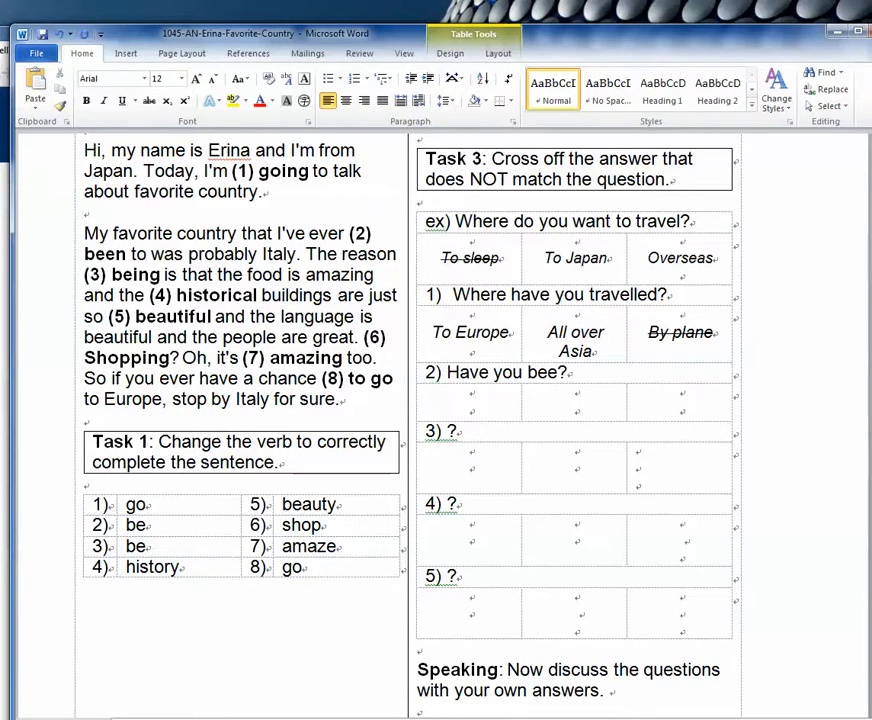
pyautogui.write('Aisa')
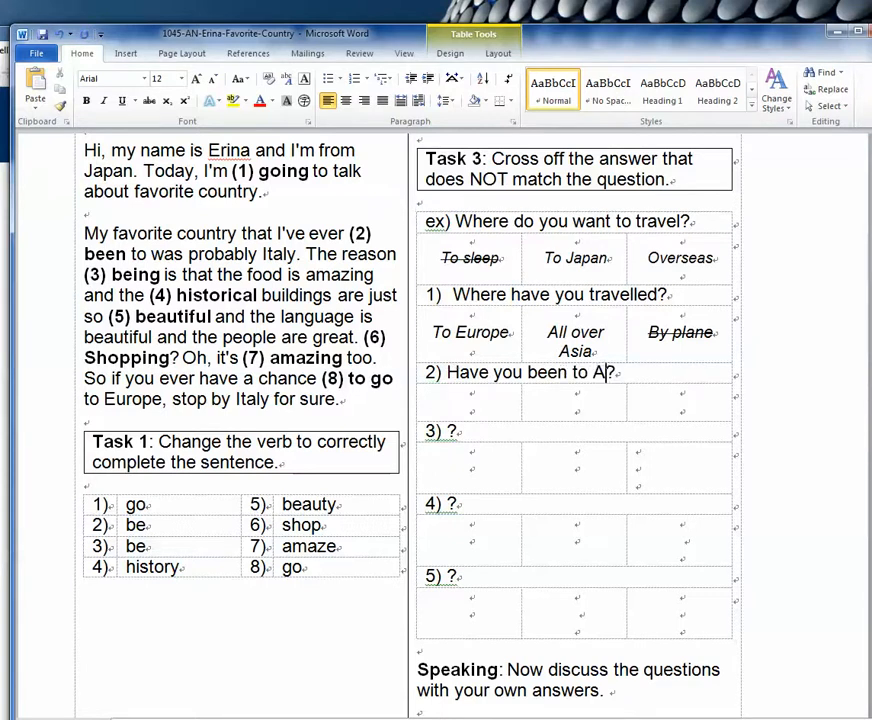
pyautogui.press('BackSpace')
pyautogui.press('BackSpace')
pyautogui.press('BackSpace')
pyautogui.write('sia')
# - Add a line to question 2's answer row and fill its first two cells with "Not yet" and "No, thanks"
pyautogui.click(481, 413)
pyautogui.press('Return')
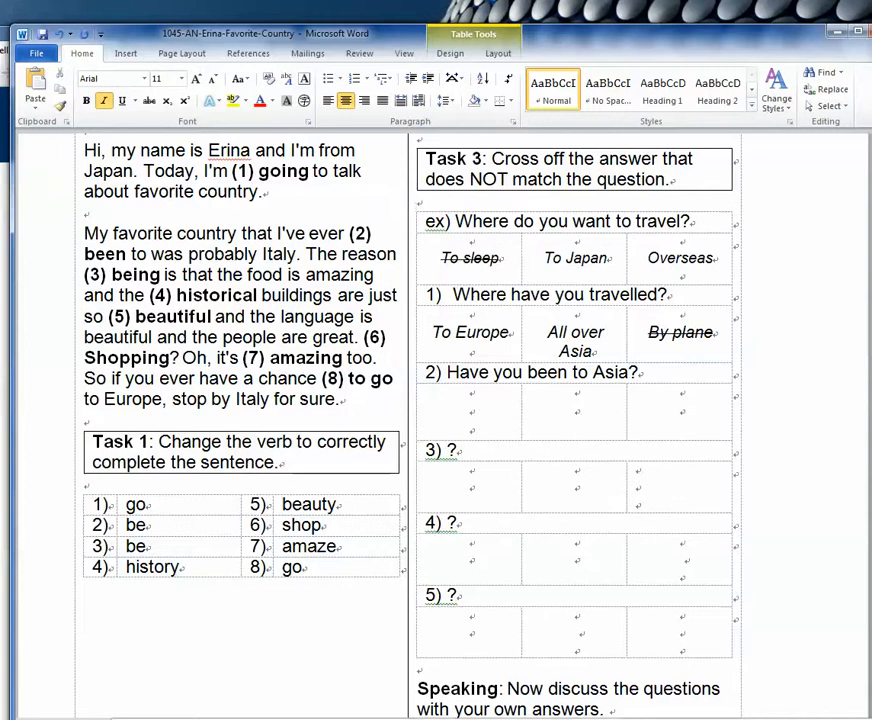
pyautogui.write('Not yet')
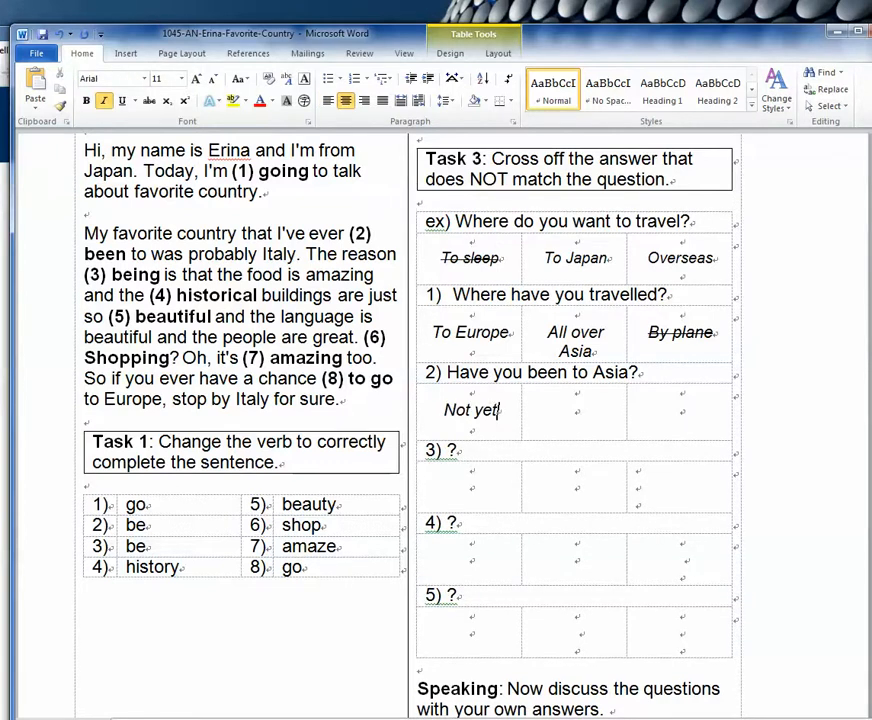
pyautogui.click(580, 411)
pyautogui.write('No, thanks')
# - Enter "No, but I'd like to" in the third answer cell of question 2
pyautogui.click(677, 408)
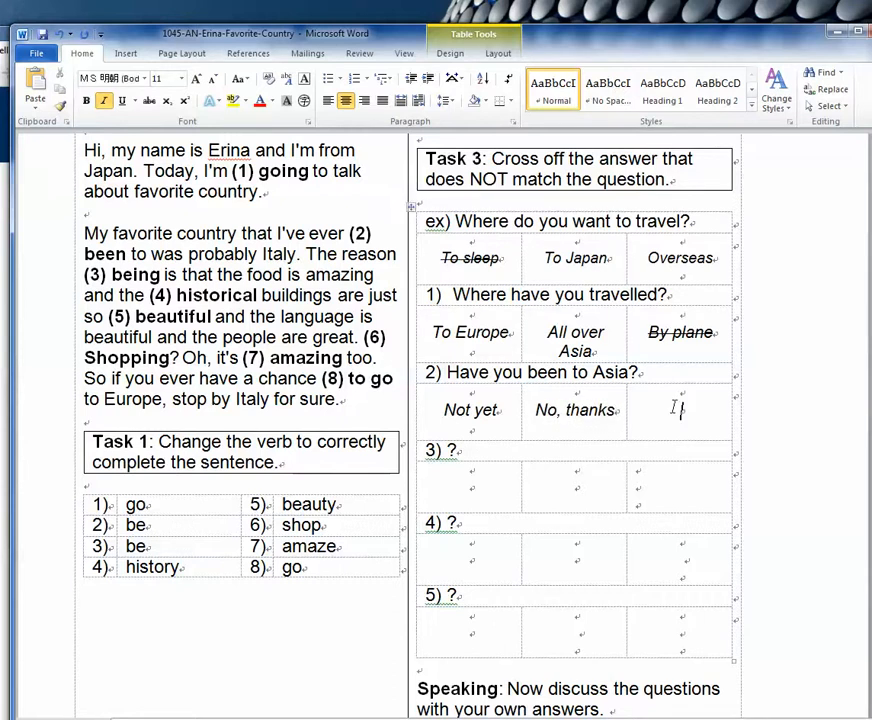
pyautogui.write('No, but I')
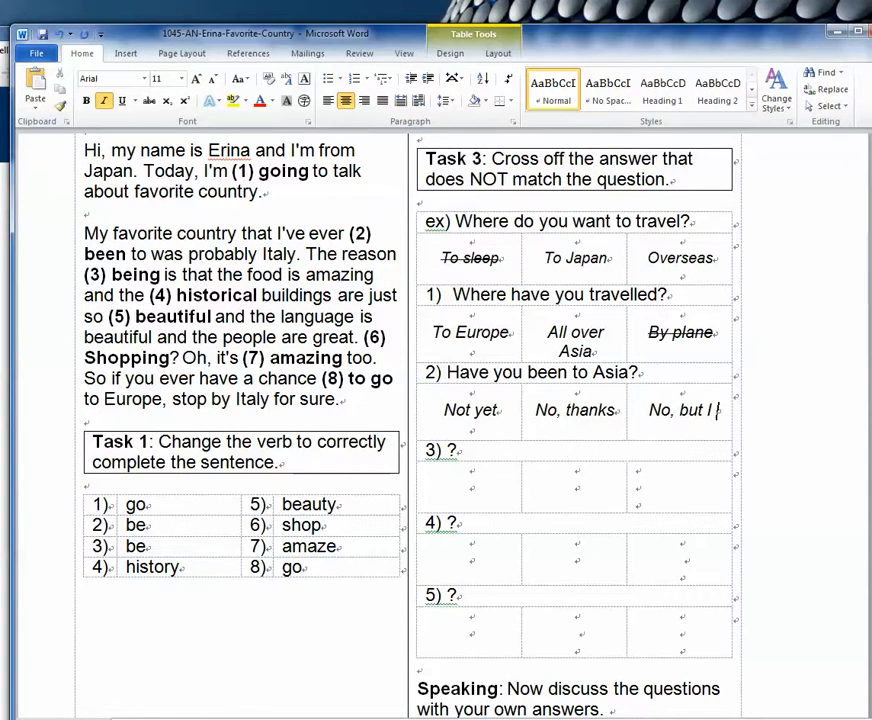
pyautogui.write("'d lik")
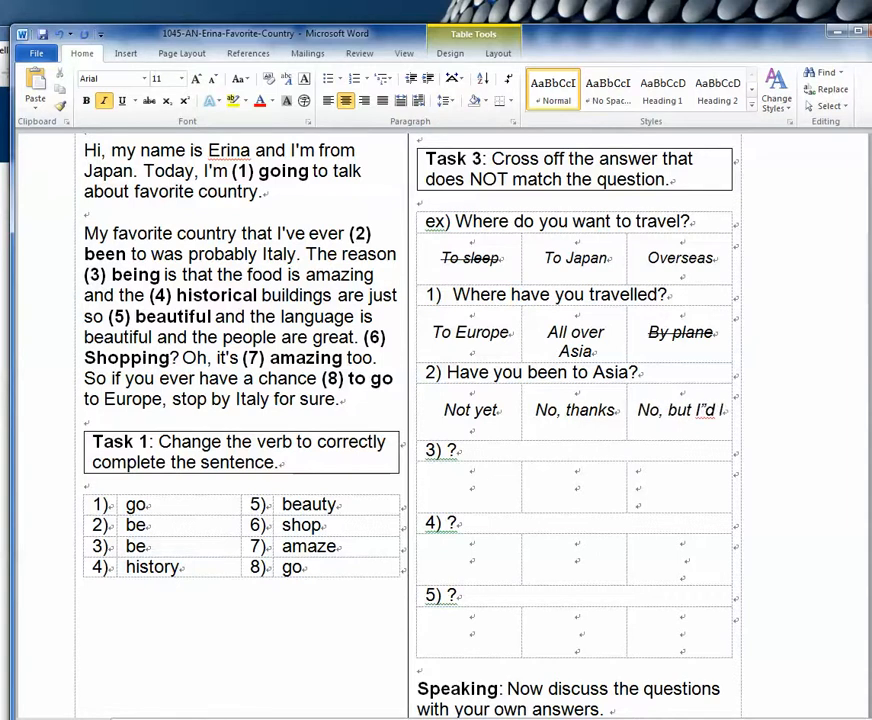
pyautogui.press('BackSpace')
pyautogui.press('BackSpace')
pyautogui.press('BackSpace')
pyautogui.press('BackSpace')
pyautogui.press('BackSpace')
pyautogui.press('BackSpace')
pyautogui.press('BackSpace')
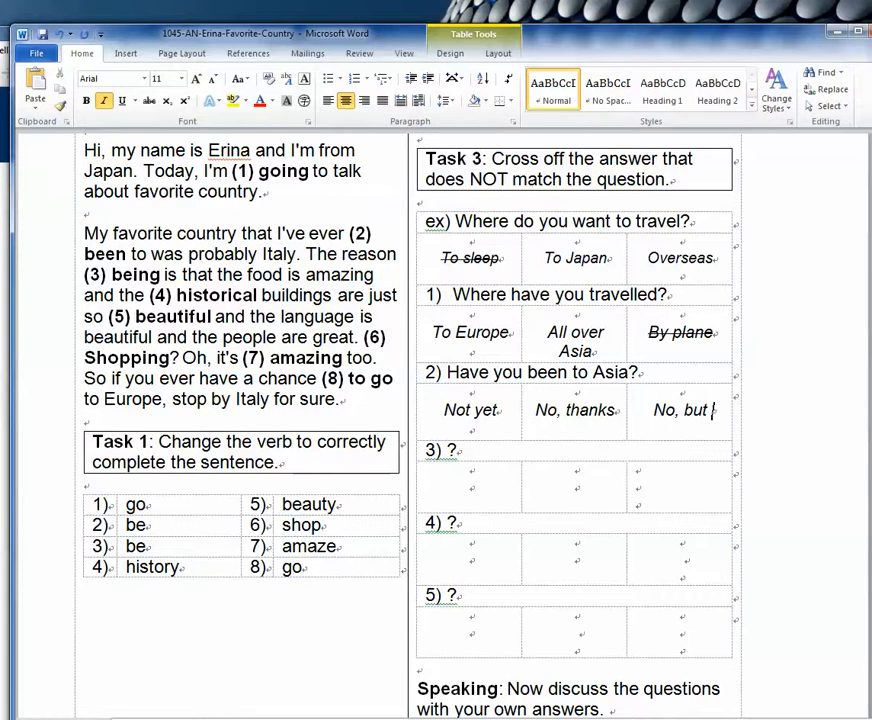
pyautogui.write('I"d')
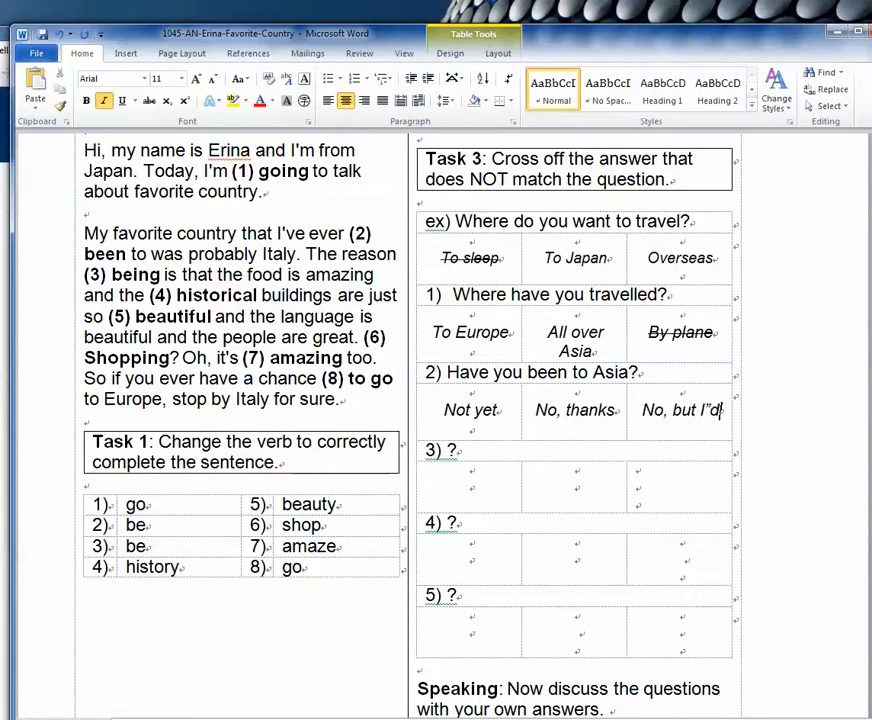
pyautogui.press('BackSpace')
pyautogui.press('BackSpace')
pyautogui.write("'d li")
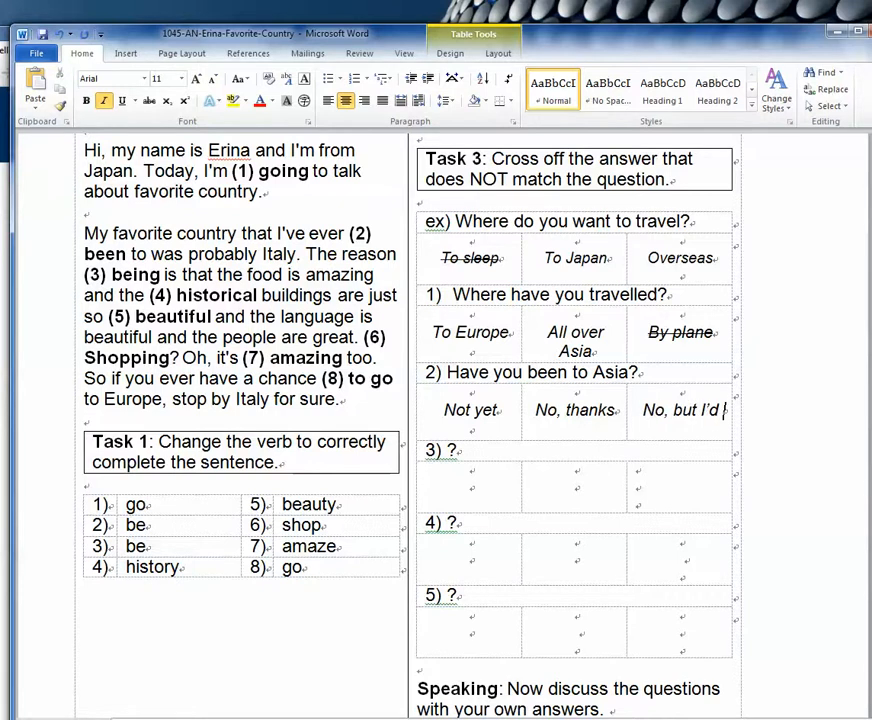
pyautogui.write('ke to')
# - Strike through "No, thanks" as the non-matching answer to question 2
pyautogui.moveTo(536, 410); pyautogui.dragTo(616, 411)
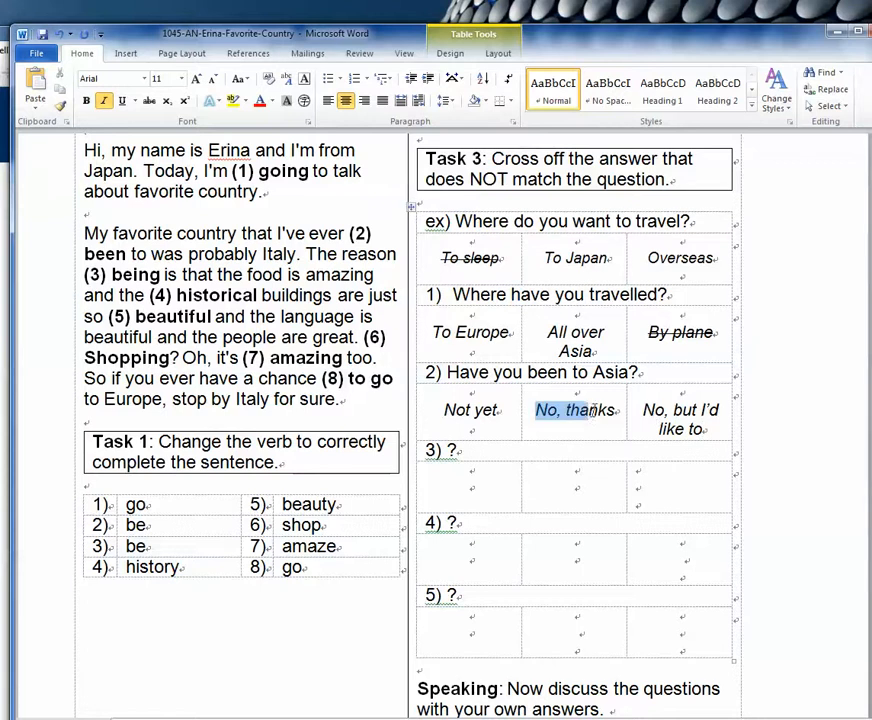
pyautogui.click(149, 100)
pyautogui.scroll(-2, 493, 465)
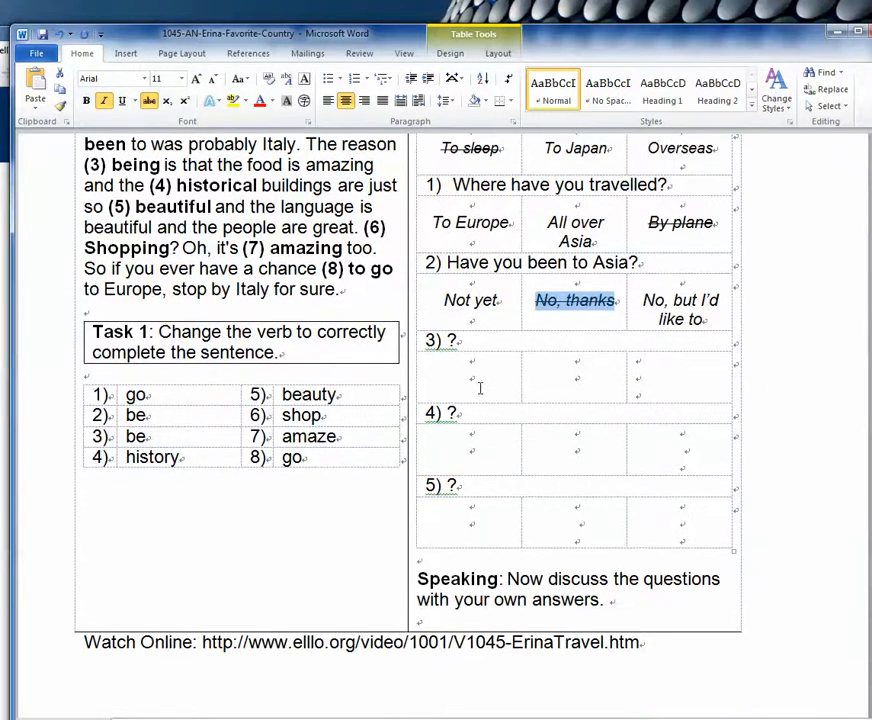
# - Write Task 3 question 3 as "Do you like to travel alone?"
pyautogui.click(450, 341)
pyautogui.write('Do you like to ')
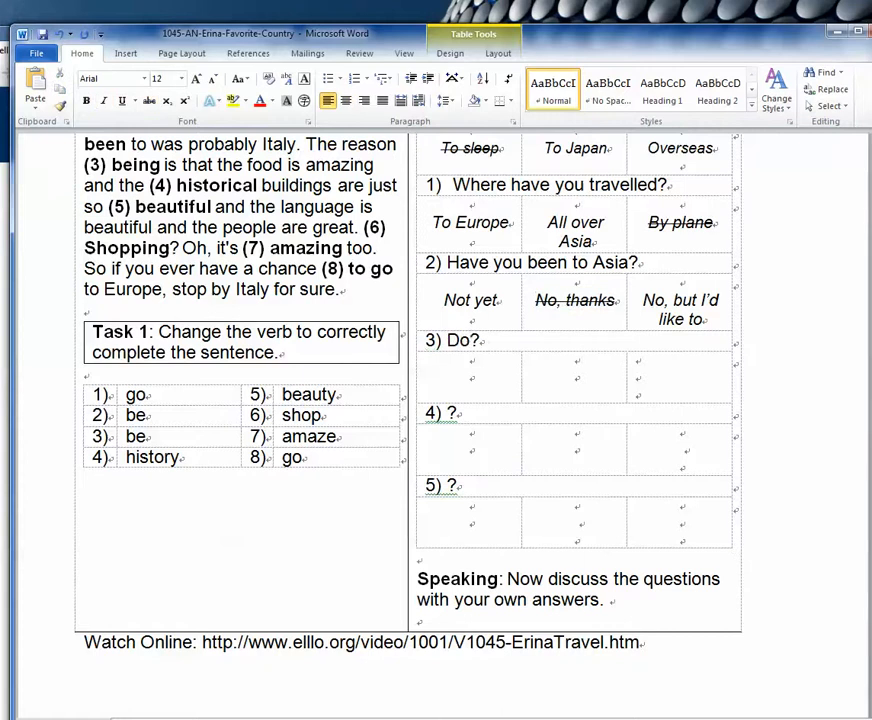
pyautogui.write('travel alo')
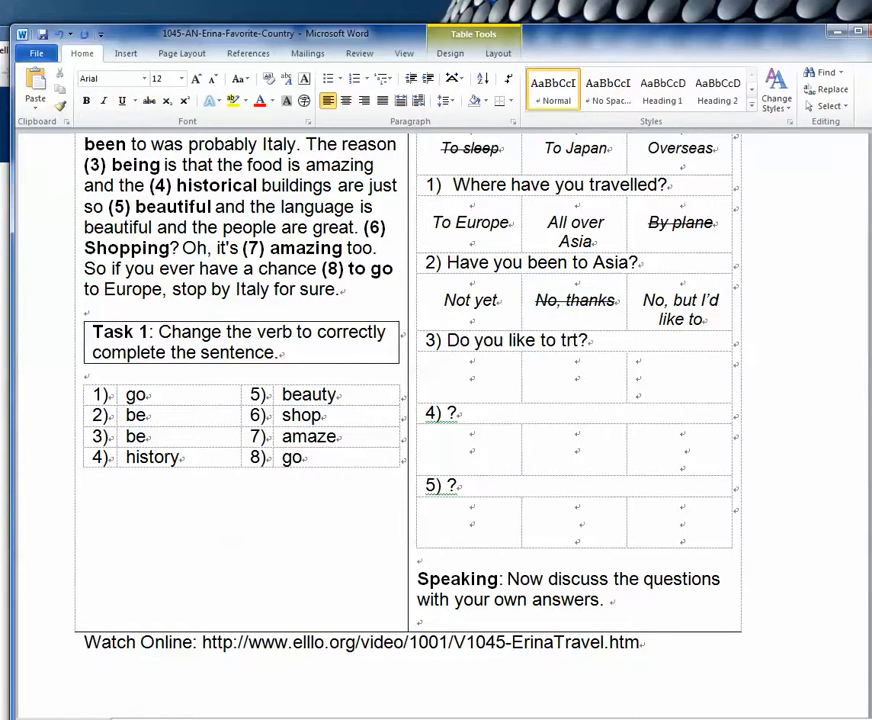
pyautogui.write('ne')
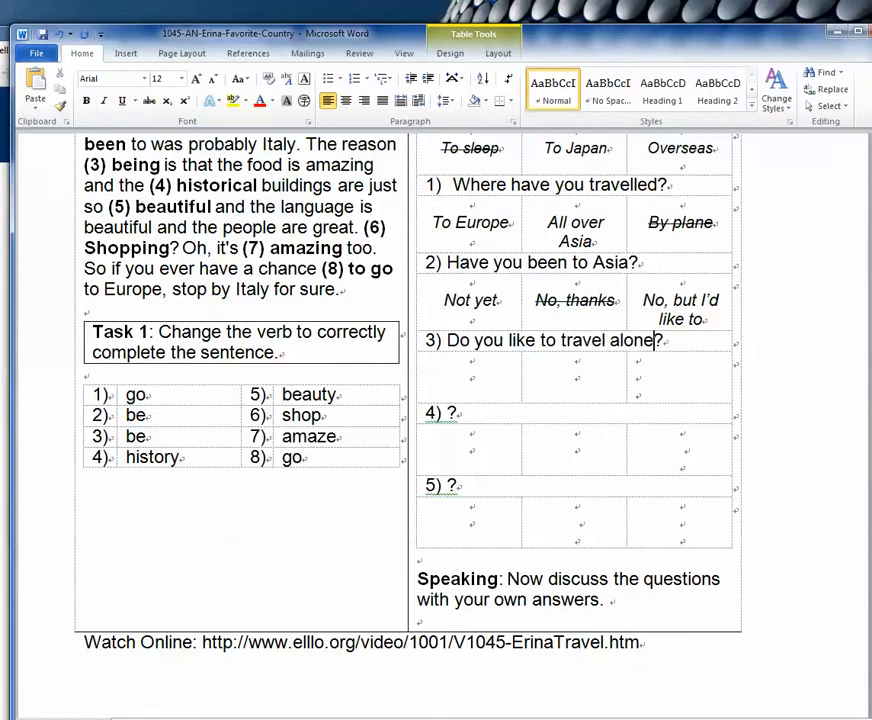
# - Enter "Sometimes" in the first answer cell of question 3 and remove its strikethrough
pyautogui.click(484, 375)
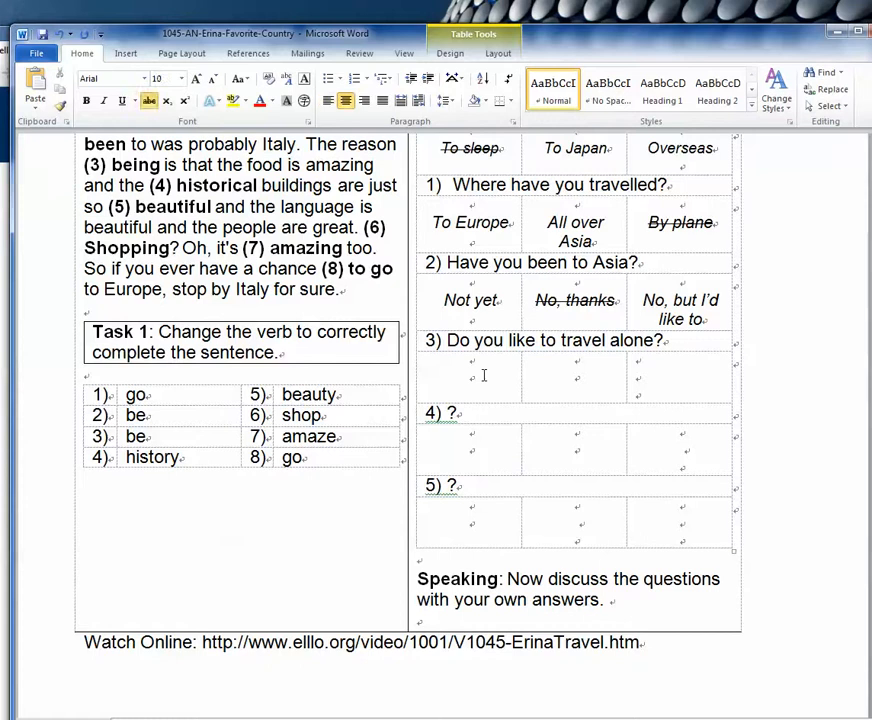
pyautogui.write('Sometimes')
pyautogui.moveTo(432, 377); pyautogui.dragTo(514, 376)
pyautogui.click(149, 100)
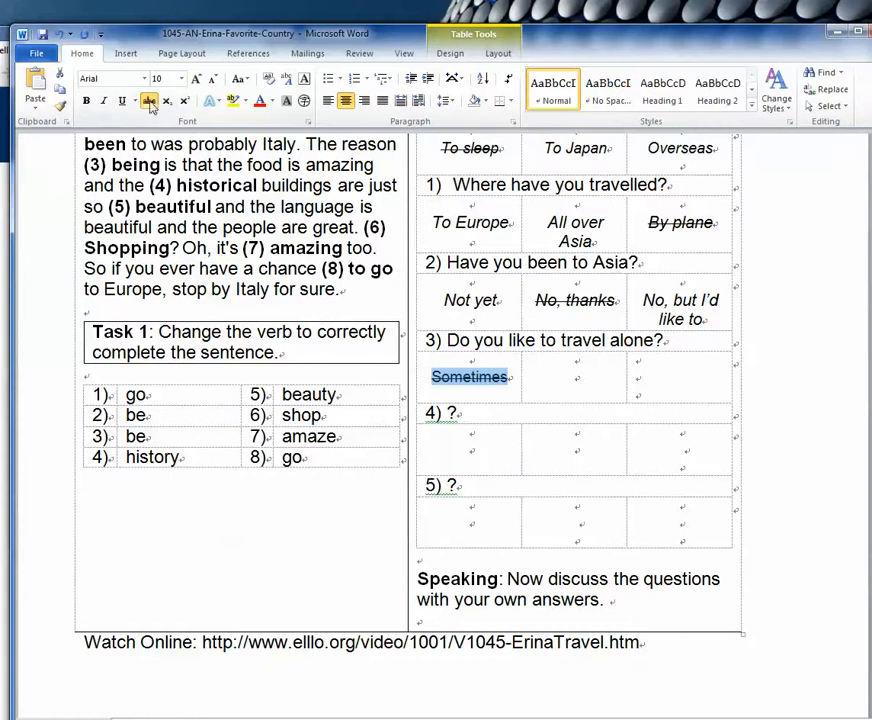
# - Enter "Yes, I love it." in the second answer cell of question 3
pyautogui.click(570, 377)
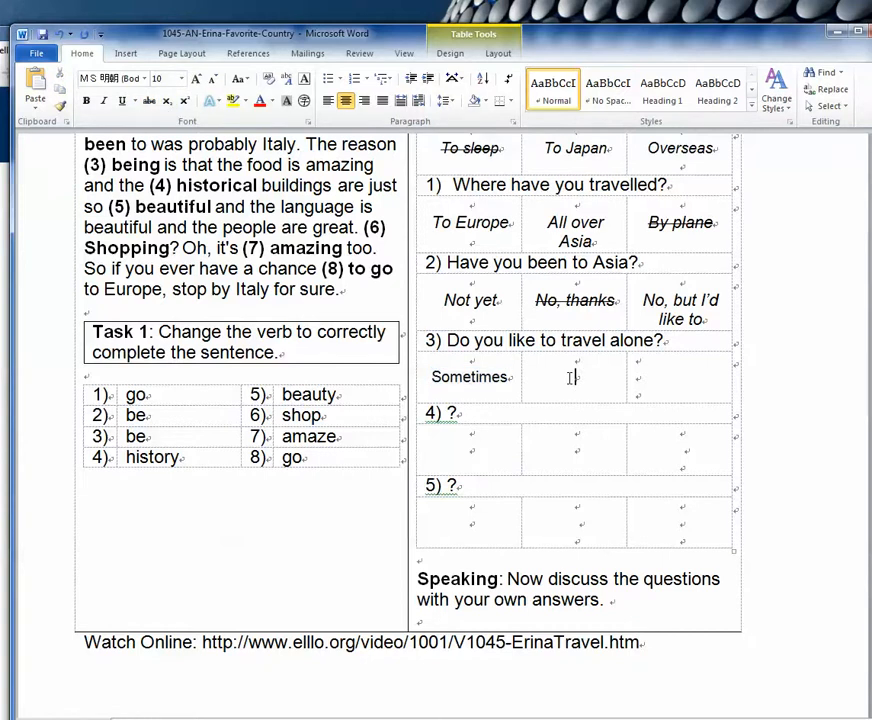
pyautogui.write('Yes, Ilive')
pyautogui.press('BackSpace')
pyautogui.press('BackSpace')
pyautogui.press('BackSpace')
pyautogui.press('BackSpace')
pyautogui.write('vl')
pyautogui.press('BackSpace')
pyautogui.press('BackSpace')
pyautogui.write('vo')
pyautogui.press('BackSpace')
pyautogui.press('BackSpace')
pyautogui.write('ove it')
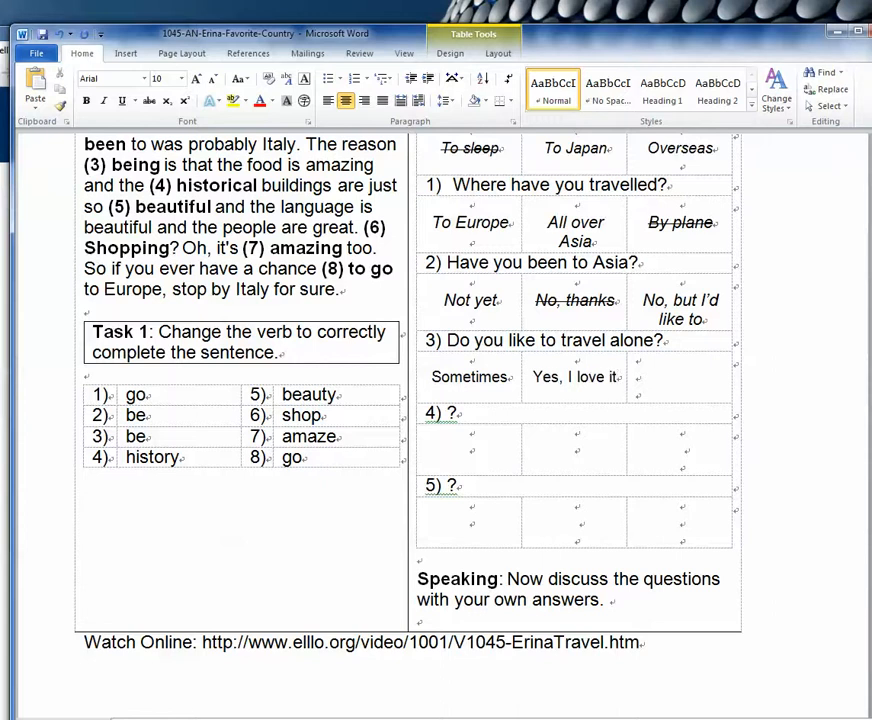
pyautogui.write('.')
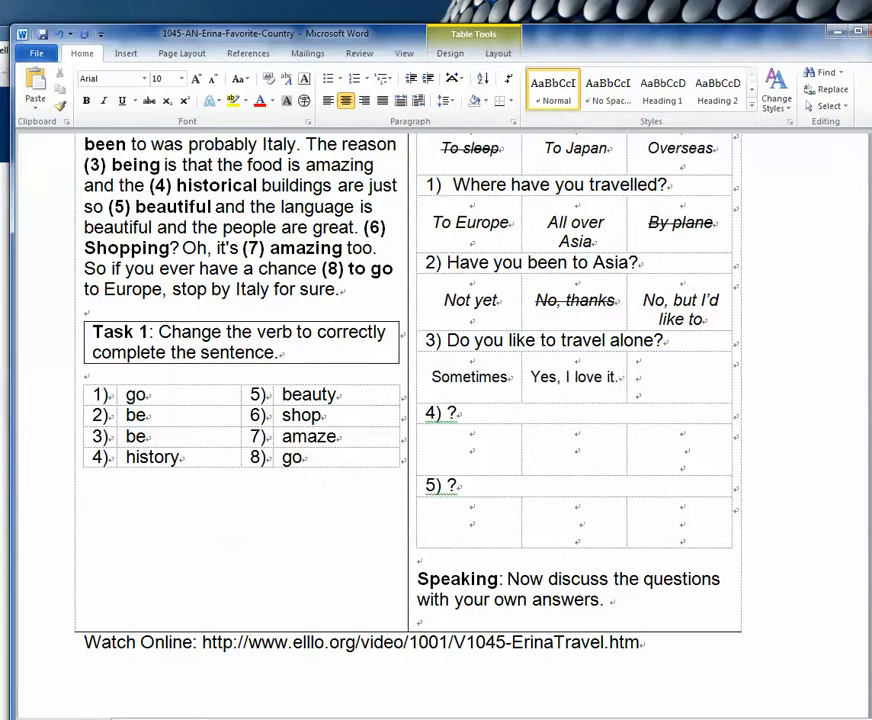
# - Enter "I am lonely" in the third answer cell of question 3
pyautogui.click(663, 377)
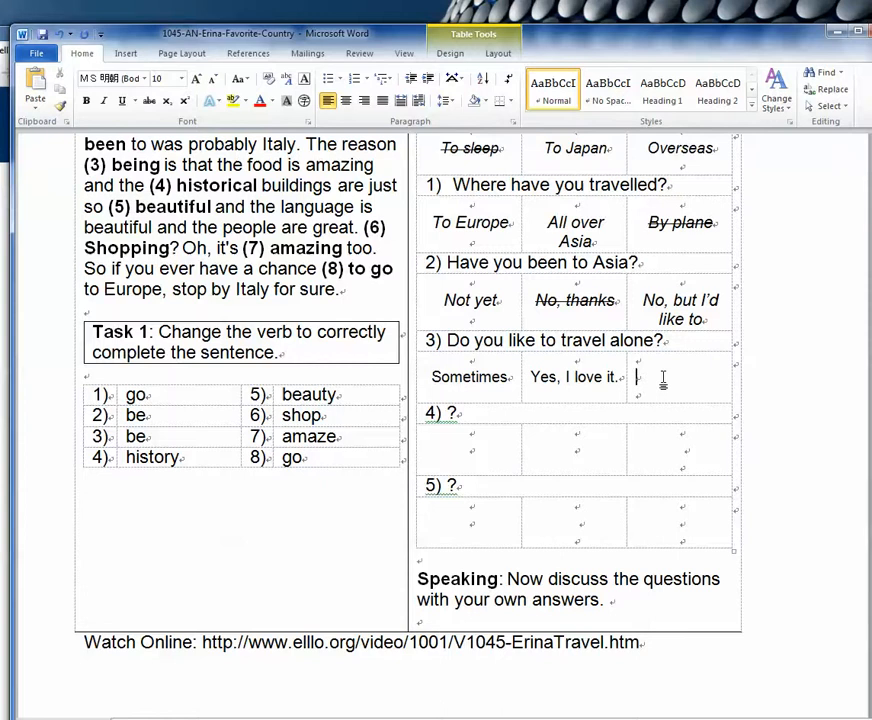
pyautogui.write('I am lone')
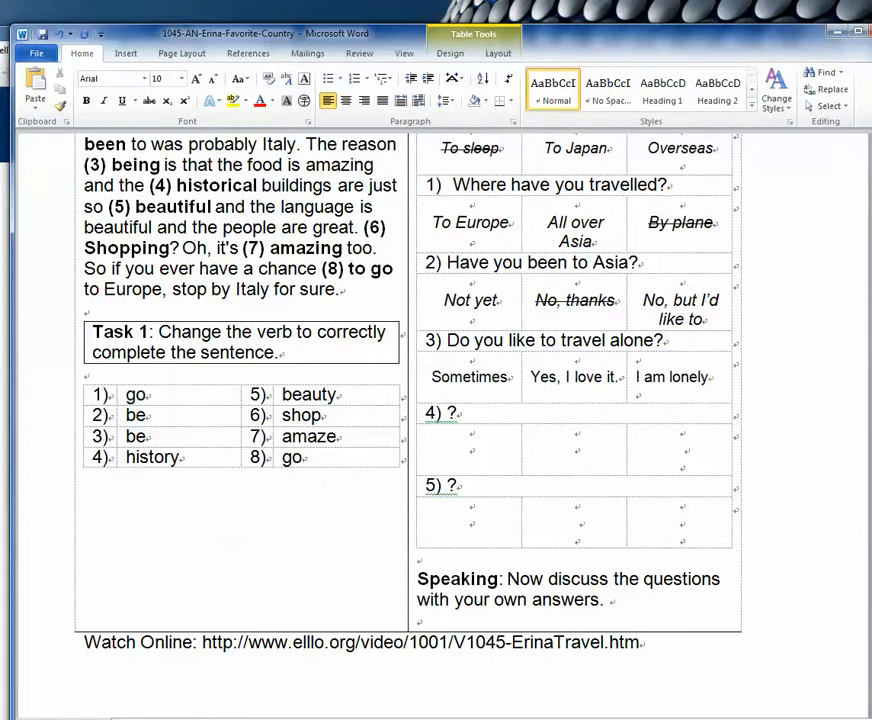
pyautogui.write('ly')
# - Delete the period after "Yes, I love it" and strike through "I am lonely" as the non-matching answer
pyautogui.click(621, 377)
pyautogui.press('BackSpace')
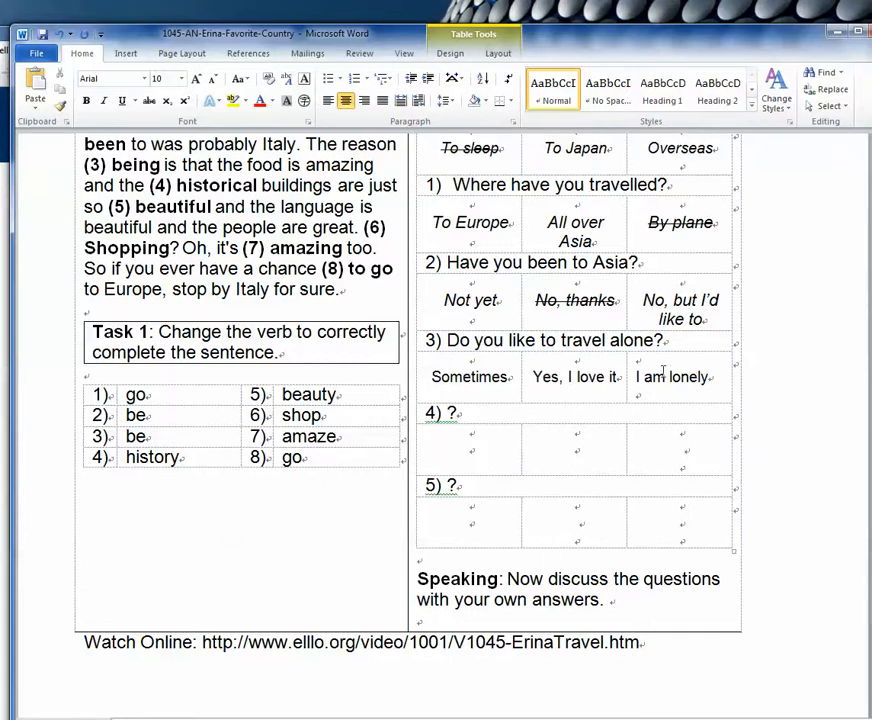
pyautogui.moveTo(636, 377); pyautogui.dragTo(710, 377)
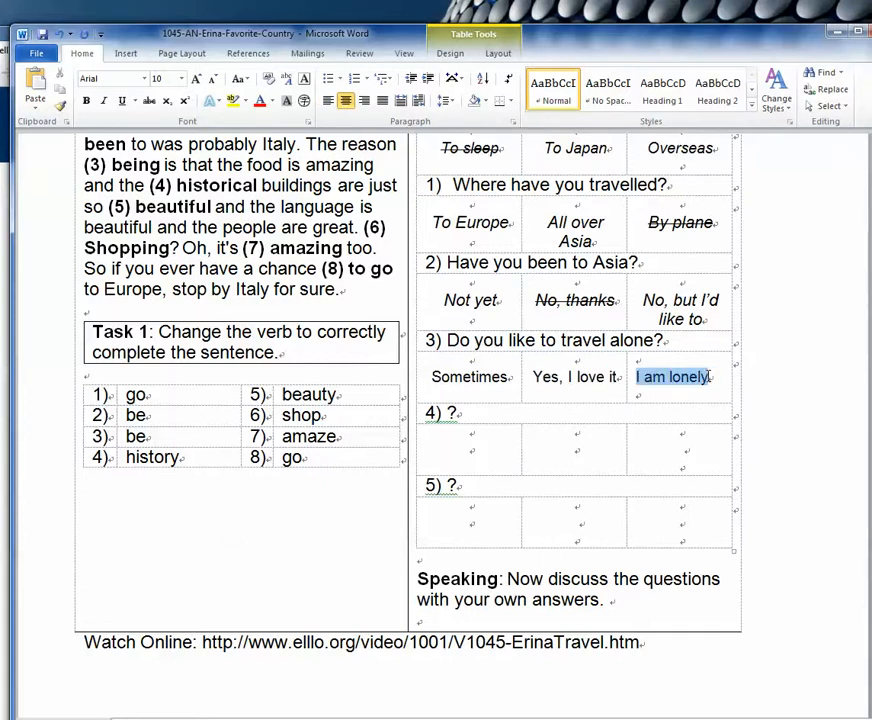
pyautogui.click(149, 100)
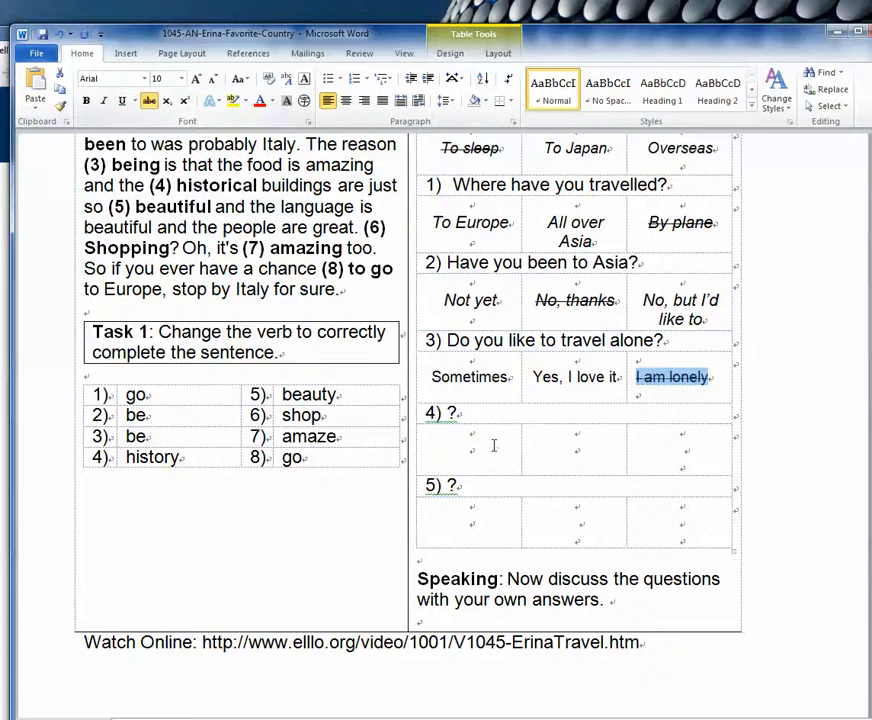
pyautogui.scroll(-1, 493, 445)
pyautogui.click(471, 393)
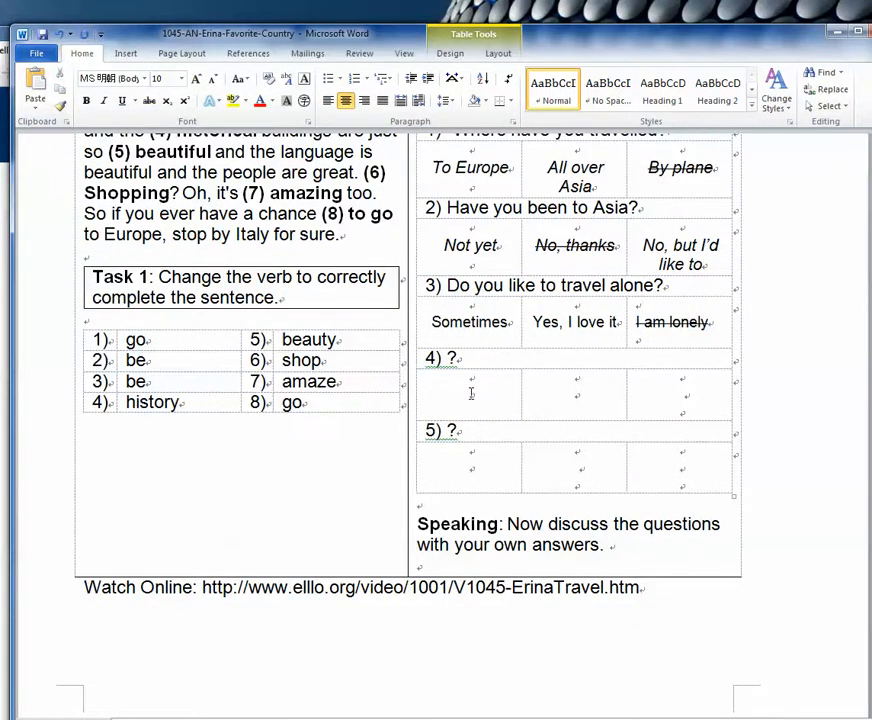
pyautogui.write('Do')
pyautogui.press('BackSpace')
pyautogui.press('BackSpace')
# - Write Task 3 question 4 as "What languages do you like?"
pyautogui.click(450, 357)
pyautogui.write('What ')
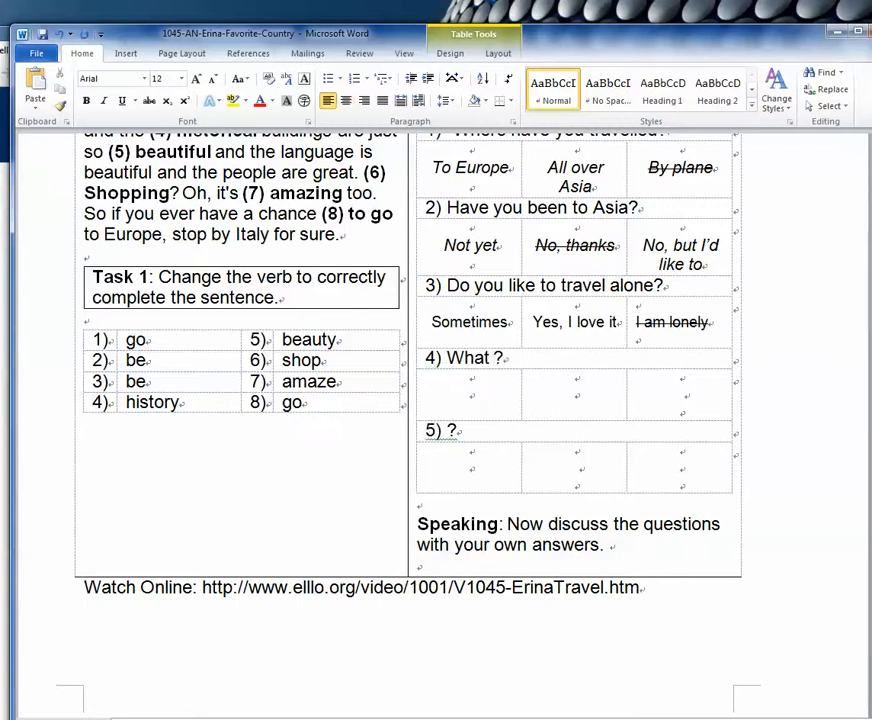
pyautogui.write('languages do you ')
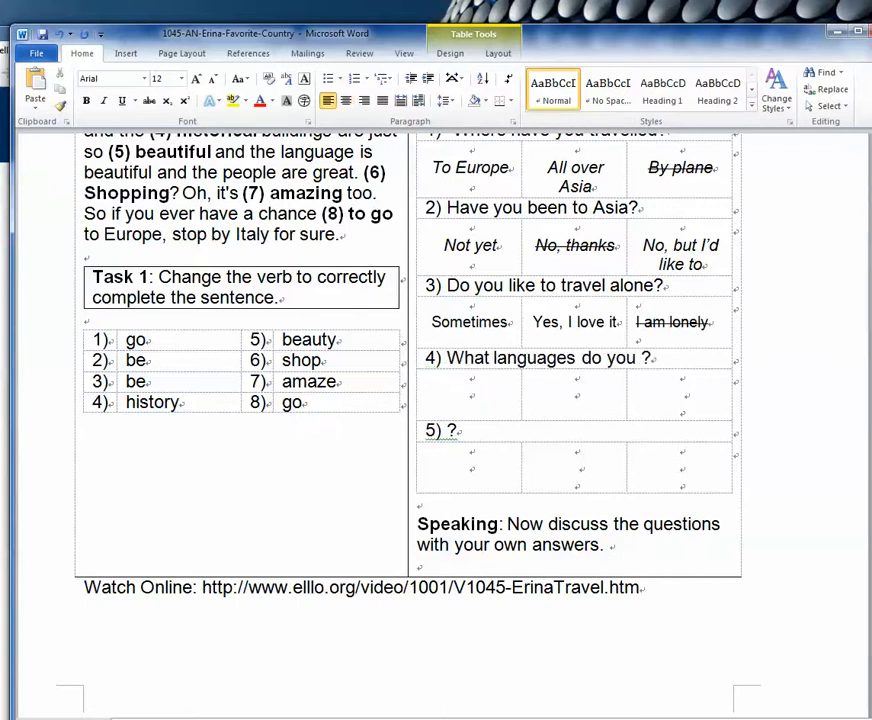
pyautogui.write('like')
# - Enter "French" in the first answer cell of question 4
pyautogui.click(476, 394)
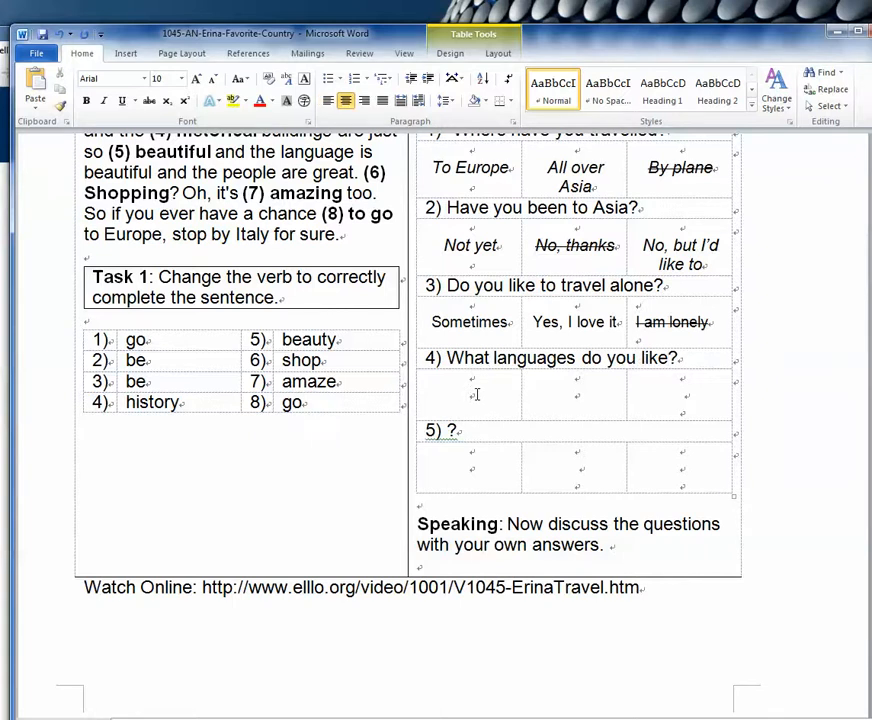
pyautogui.write('Italian')
pyautogui.press('BackSpace')
pyautogui.press('BackSpace')
pyautogui.press('BackSpace')
pyautogui.press('BackSpace')
pyautogui.press('BackSpace')
pyautogui.write('Fra')
pyautogui.press('BackSpace')
pyautogui.write('ench')
# - Enter "Germany" as the struck-through second answer to question 4 and "Thai" as the third answer
pyautogui.click(579, 396)
pyautogui.write('Germany')
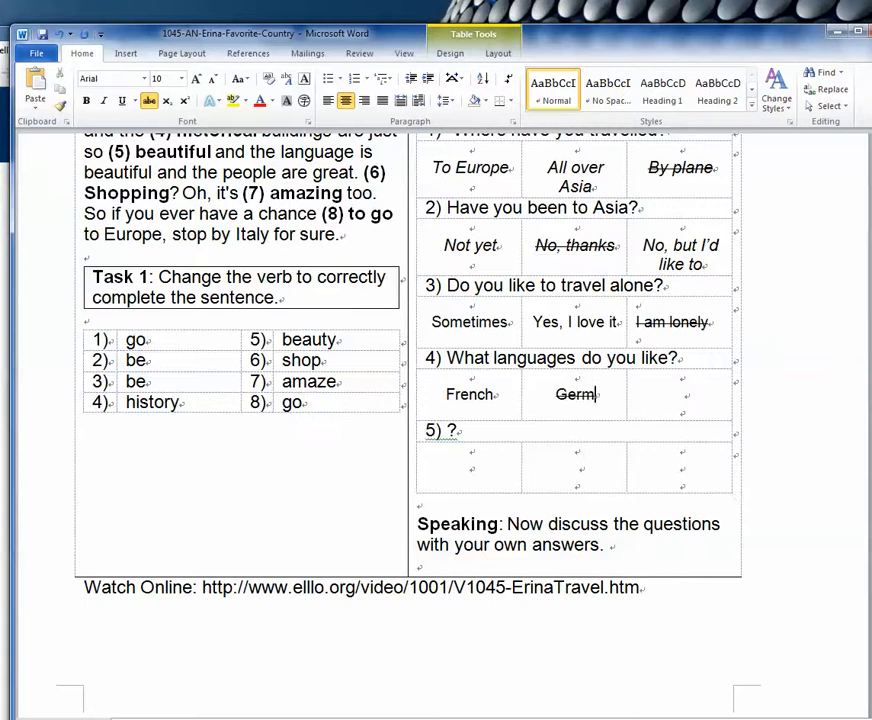
pyautogui.click(681, 390)
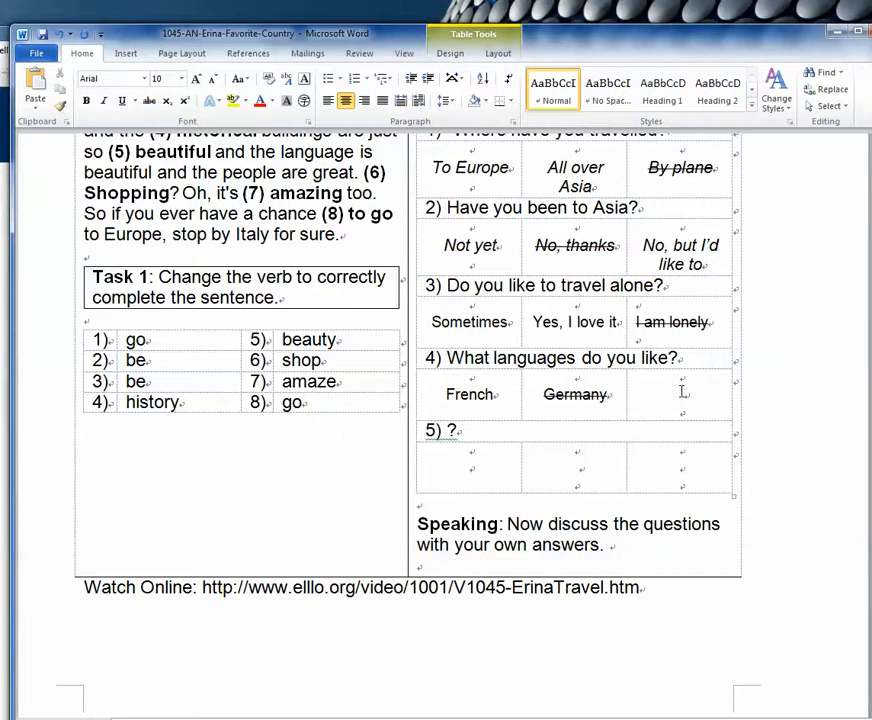
pyautogui.write('Thai')
# - Write Task 3 question 5 as "What country interests you?"
pyautogui.click(448, 430)
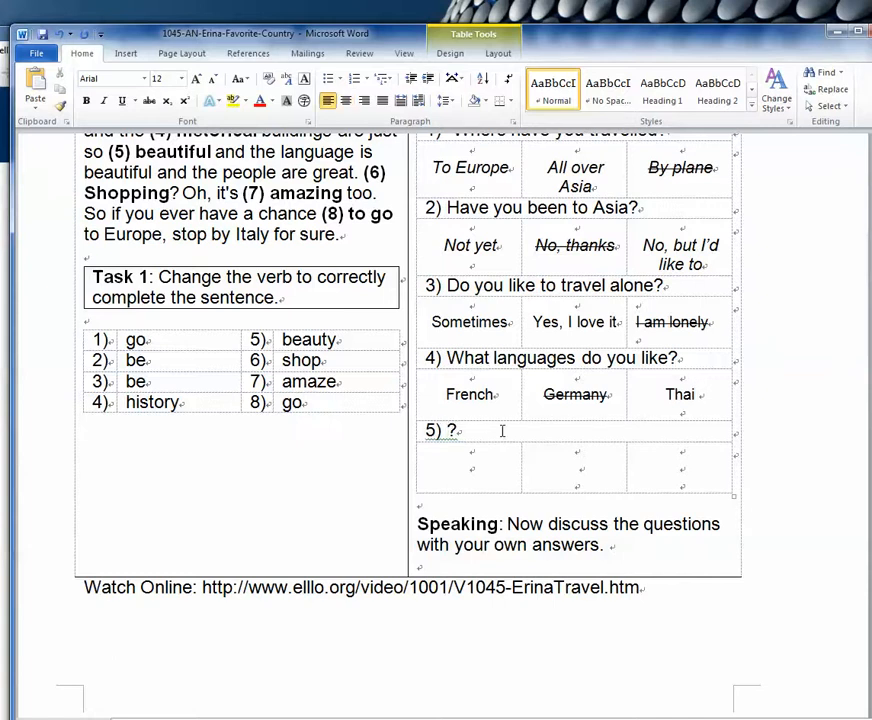
pyautogui.write('What coun')
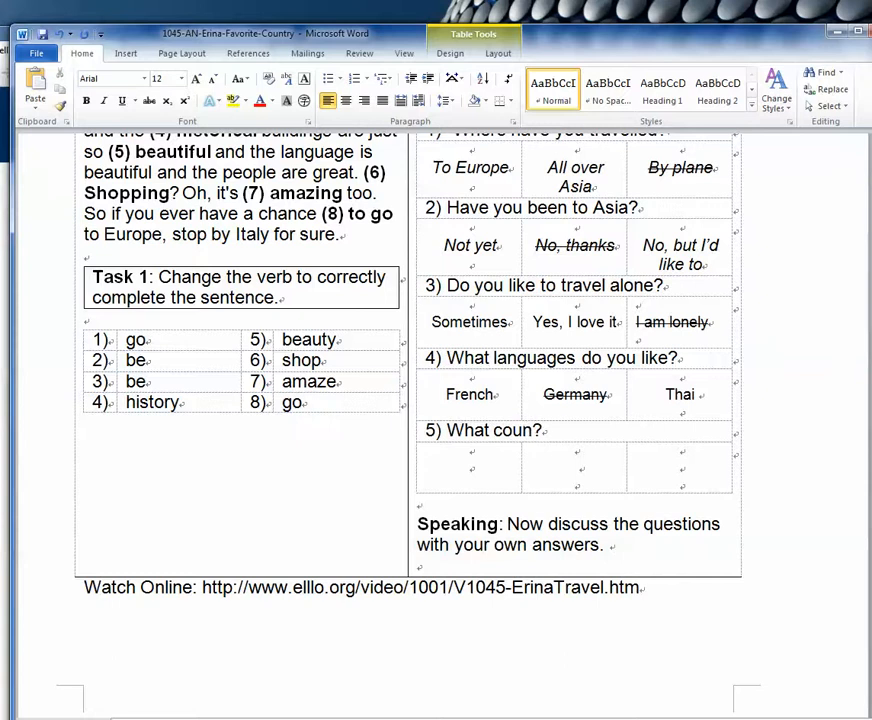
pyautogui.write('try ')
pyautogui.write('interest')
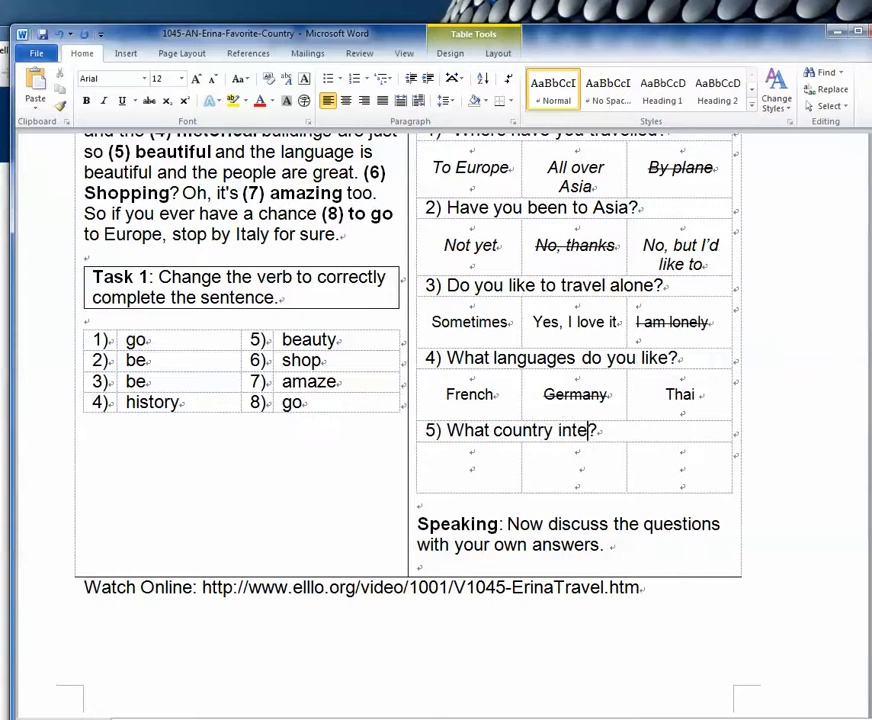
pyautogui.write('s you')
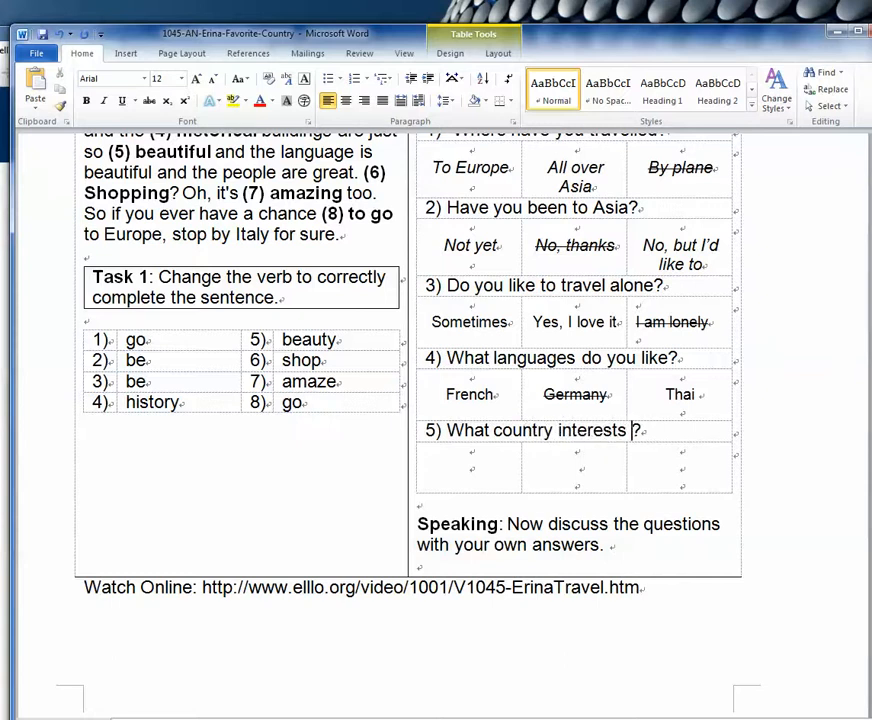
# - Enter "Thailand" and "Vietnamese" in the first two answer cells of question 5
pyautogui.click(481, 469)
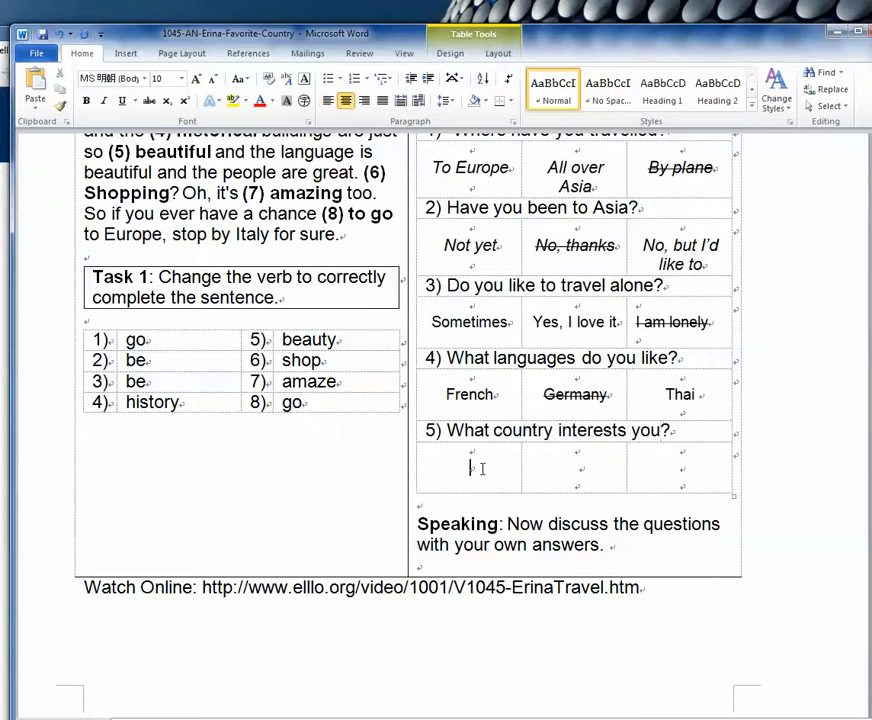
pyautogui.write('Thai')
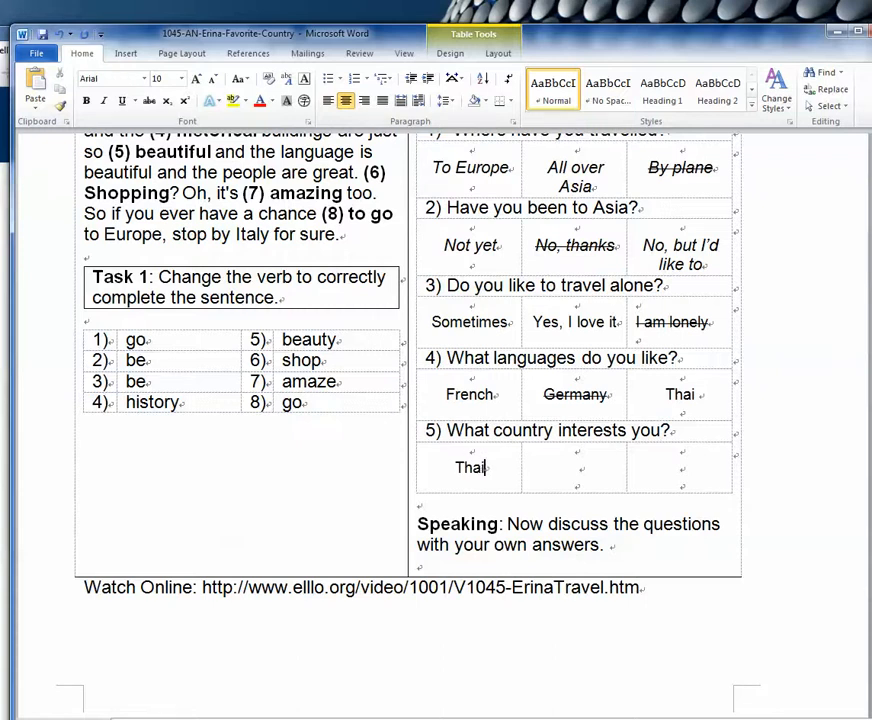
pyautogui.write('land')
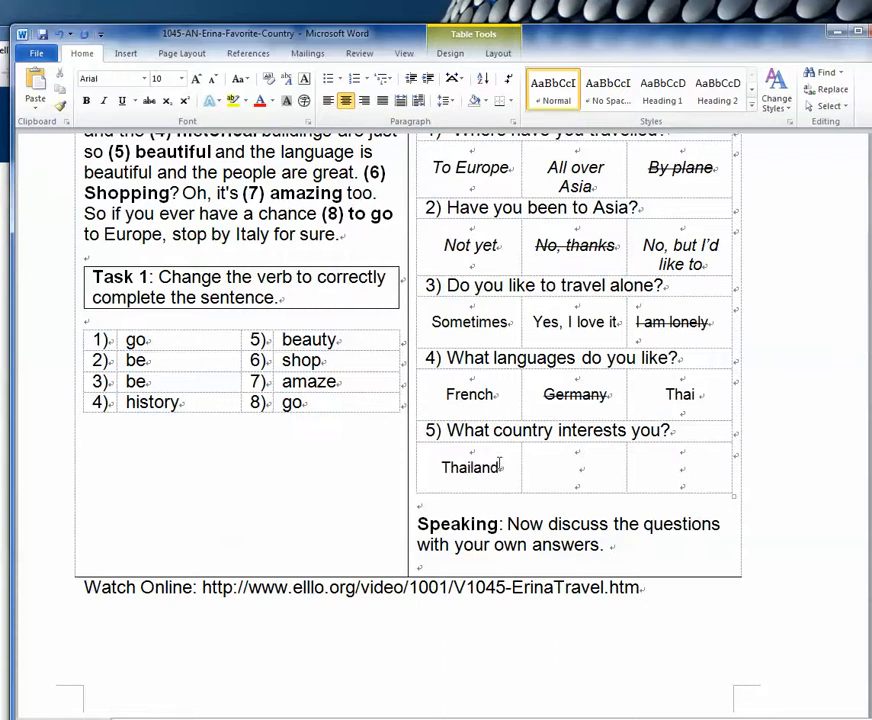
pyautogui.click(576, 470)
pyautogui.write('Vietnamese')
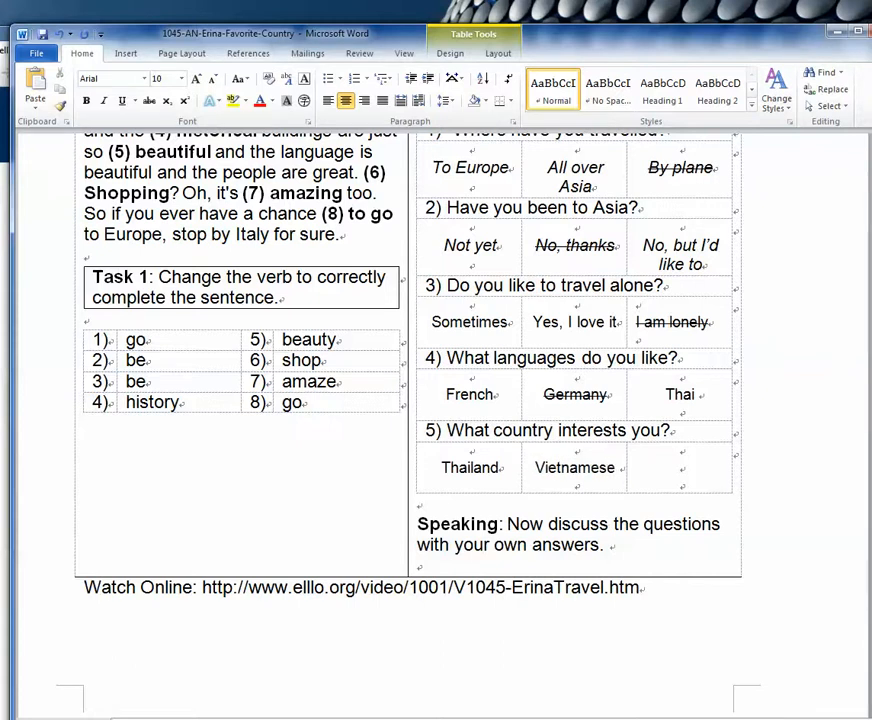
pyautogui.click(679, 468)
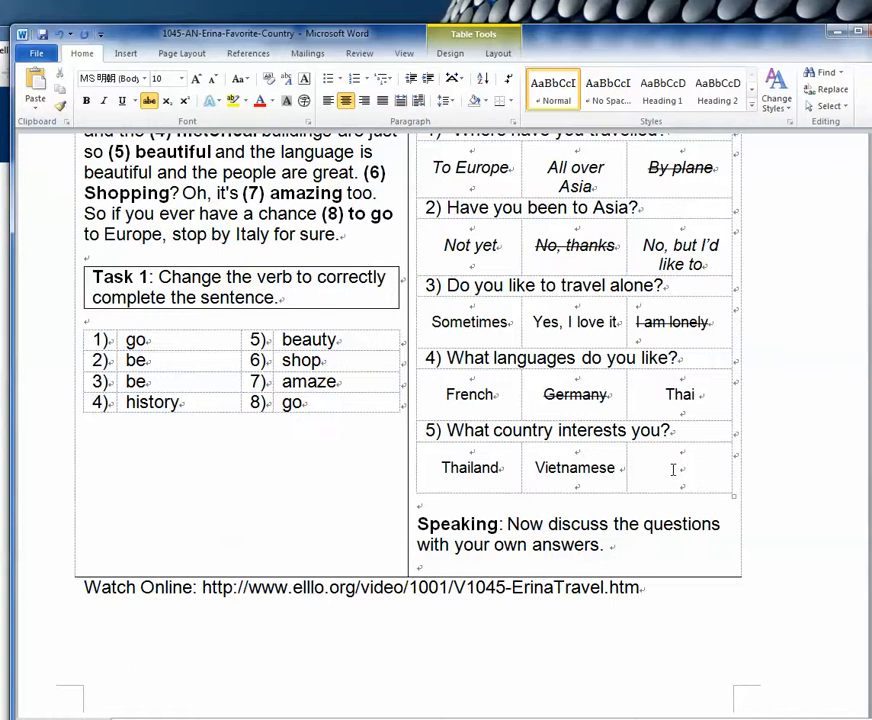
# - Replace the first answer to question 5 with "Vietnamese"
pyautogui.moveTo(500, 467); pyautogui.dragTo(441, 471)
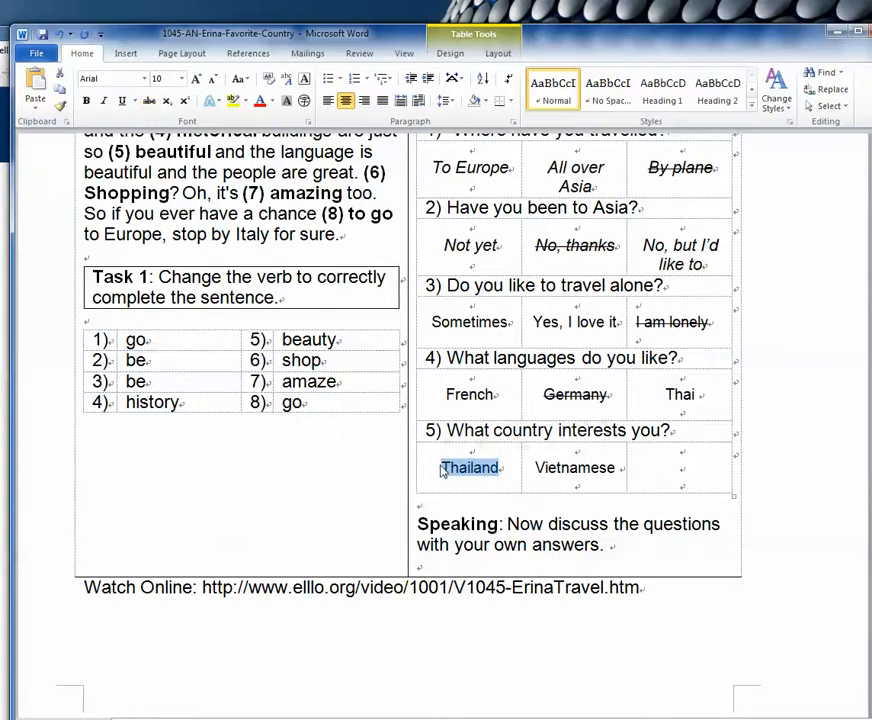
pyautogui.write('Ve')
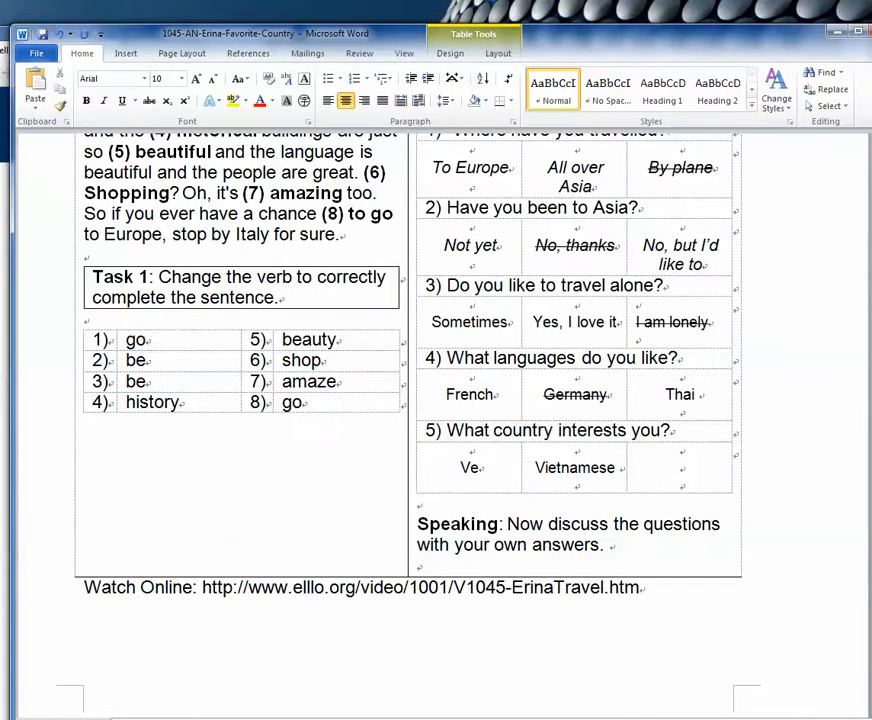
pyautogui.press('BackSpace')
pyautogui.write('ietnam')
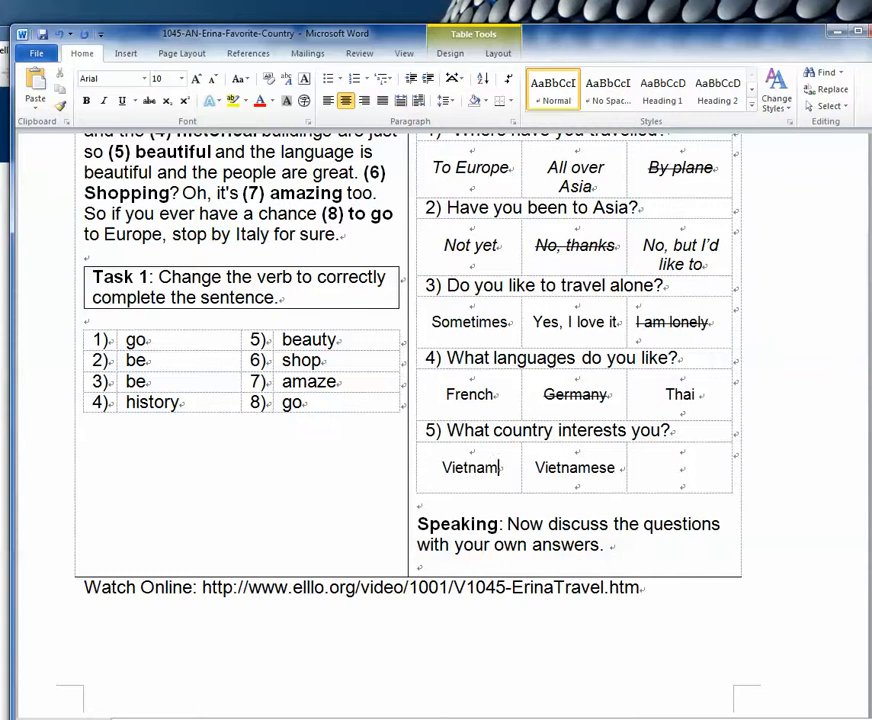
pyautogui.write('ese')
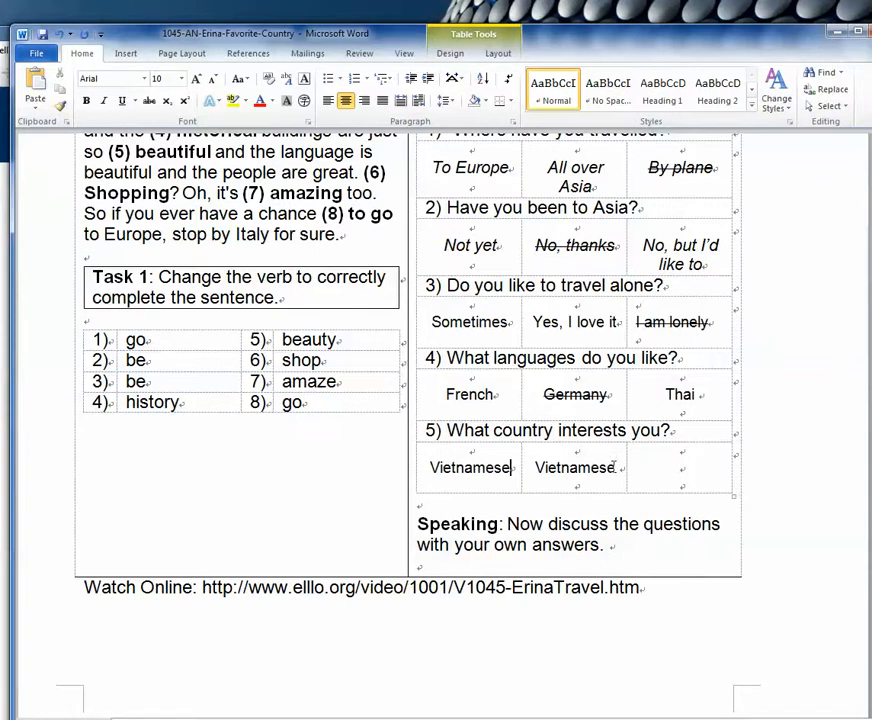
# - Replace the second answer to question 5 with "Spain" and enter "brazil" in the third answer cell
pyautogui.moveTo(616, 467); pyautogui.dragTo(538, 472)
pyautogui.write('Spain')
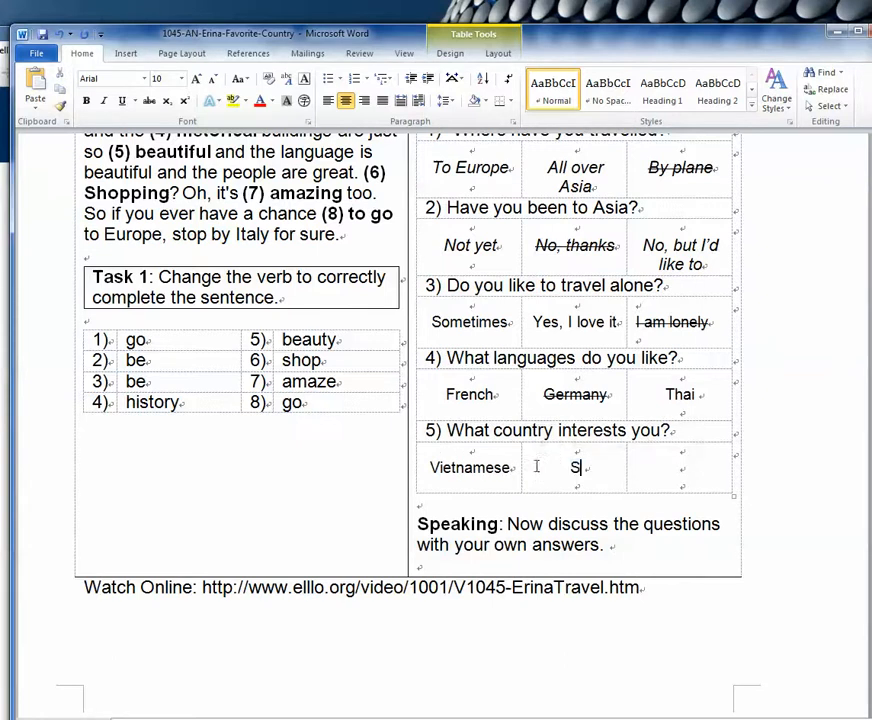
pyautogui.click(661, 467)
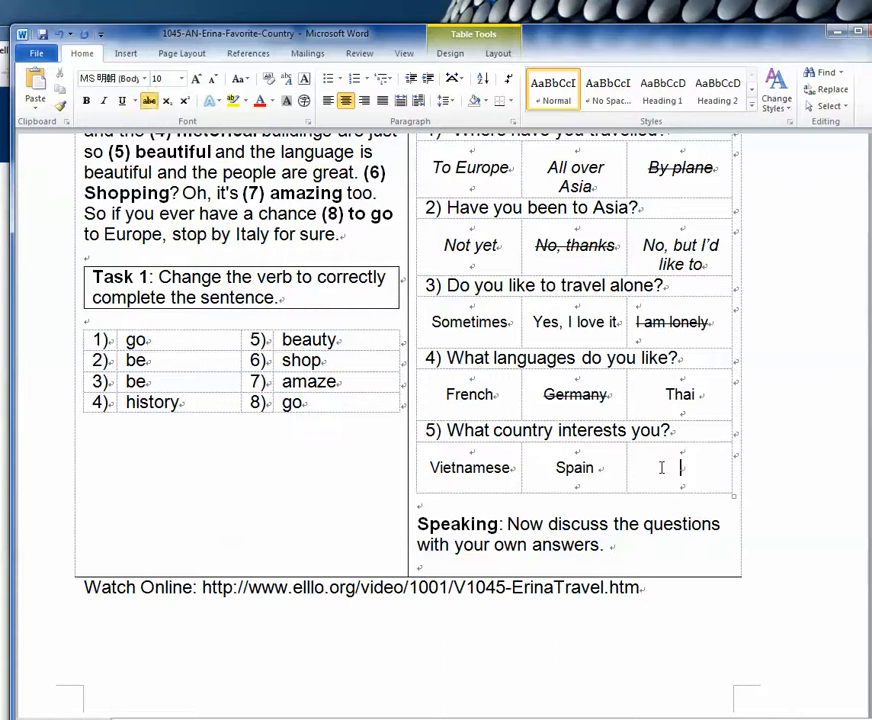
pyautogui.write('brazil')
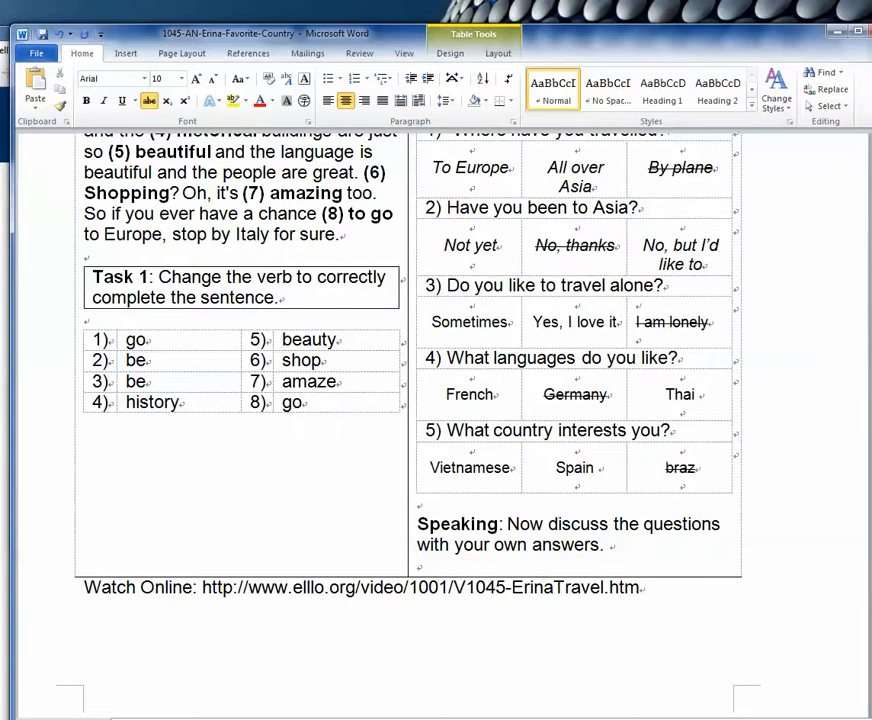
# - Replace the third answer to question 5 with "Brazil" and remove its strikethrough
pyautogui.press('BackSpace')
pyautogui.press('BackSpace')
pyautogui.press('BackSpace')
pyautogui.press('BackSpace')
pyautogui.press('BackSpace')
pyautogui.write('Brazil')
pyautogui.moveTo(703, 467); pyautogui.dragTo(660, 467)
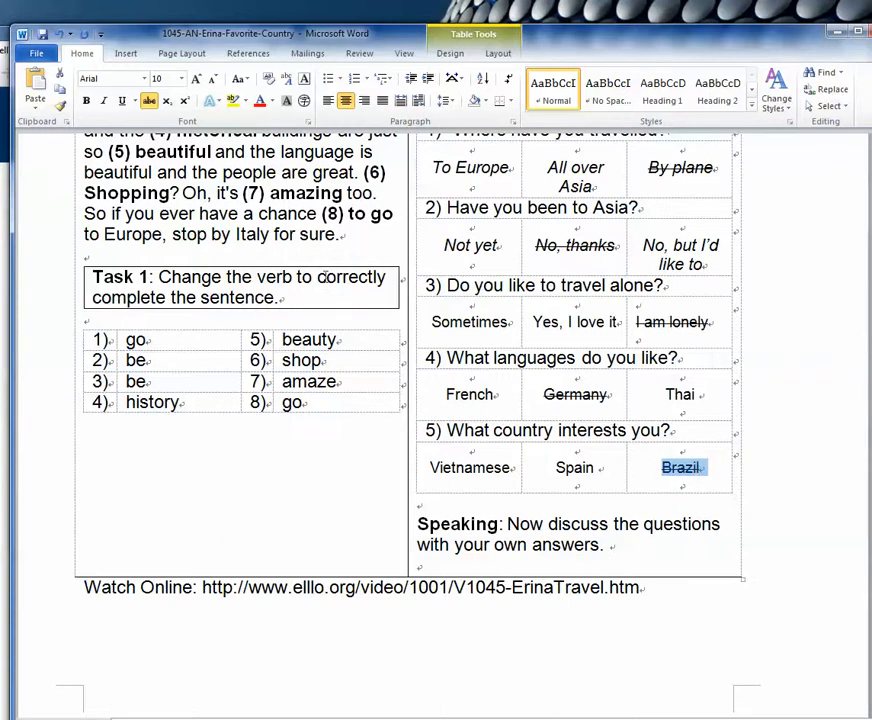
pyautogui.click(149, 100)
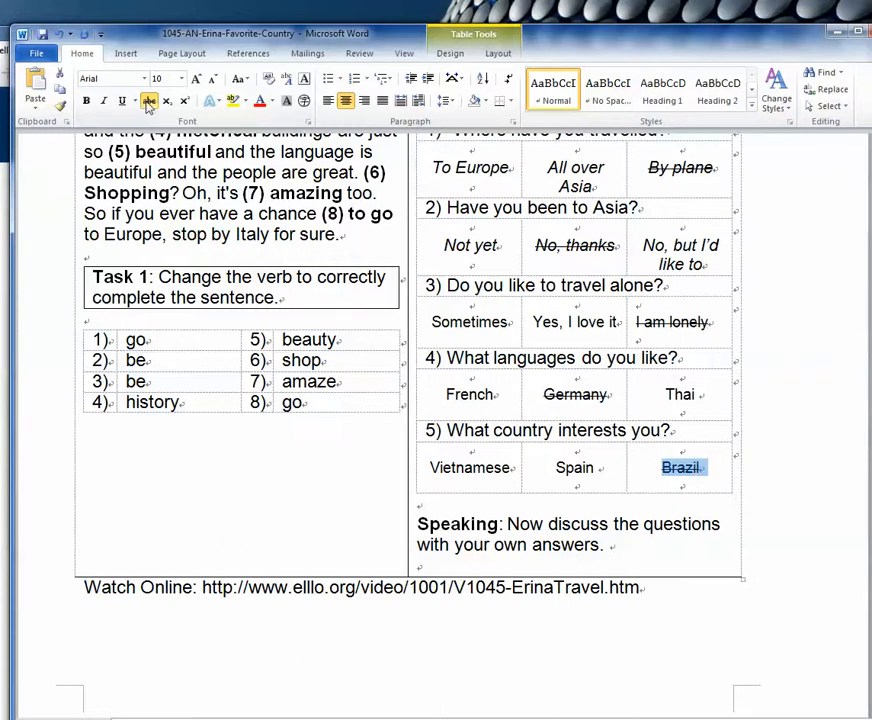
# - Cross off the non-matching first answer to question 5, "Vietnamese", with strikethrough formatting
pyautogui.click(511, 467)
pyautogui.moveTo(511, 467); pyautogui.dragTo(430, 467)
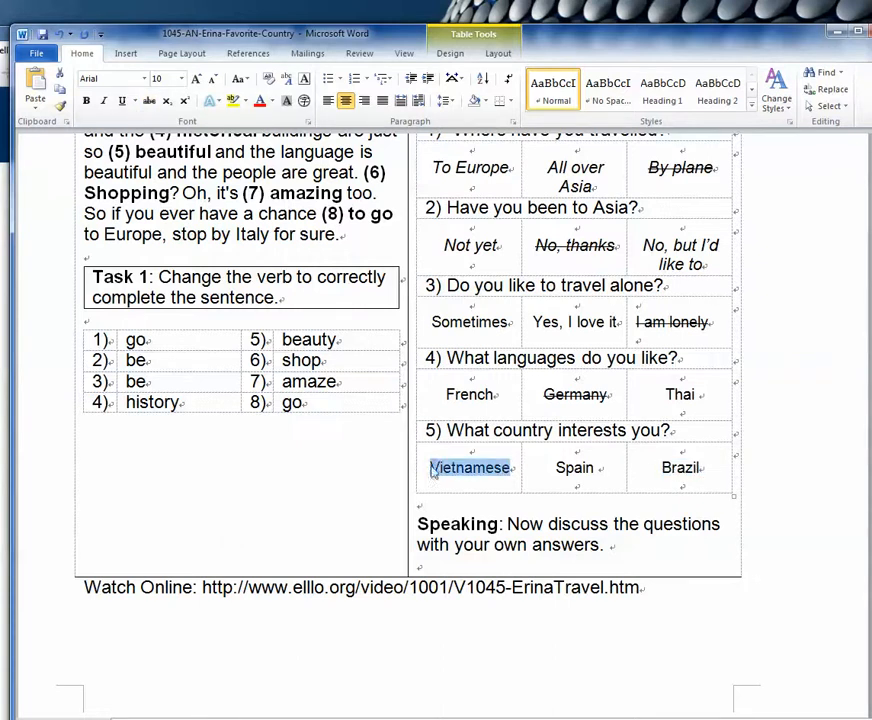
pyautogui.click(149, 100)
pyautogui.click(245, 457)
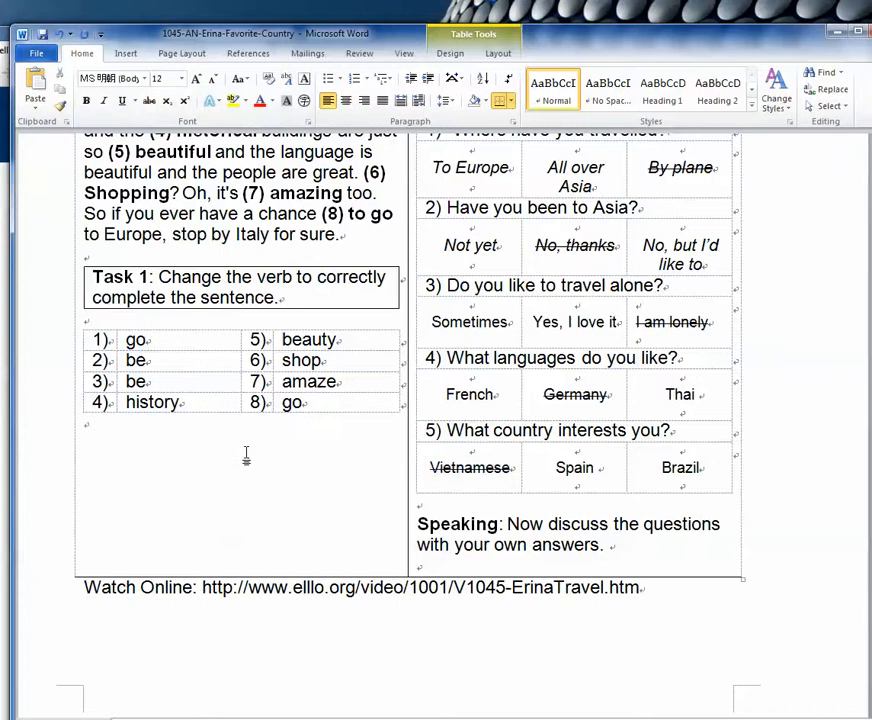
# - Review the whole worksheet, checking the numbered words in the passage and the answers in Tasks 1, 2 and 3
pyautogui.scroll(7, 543, 462)
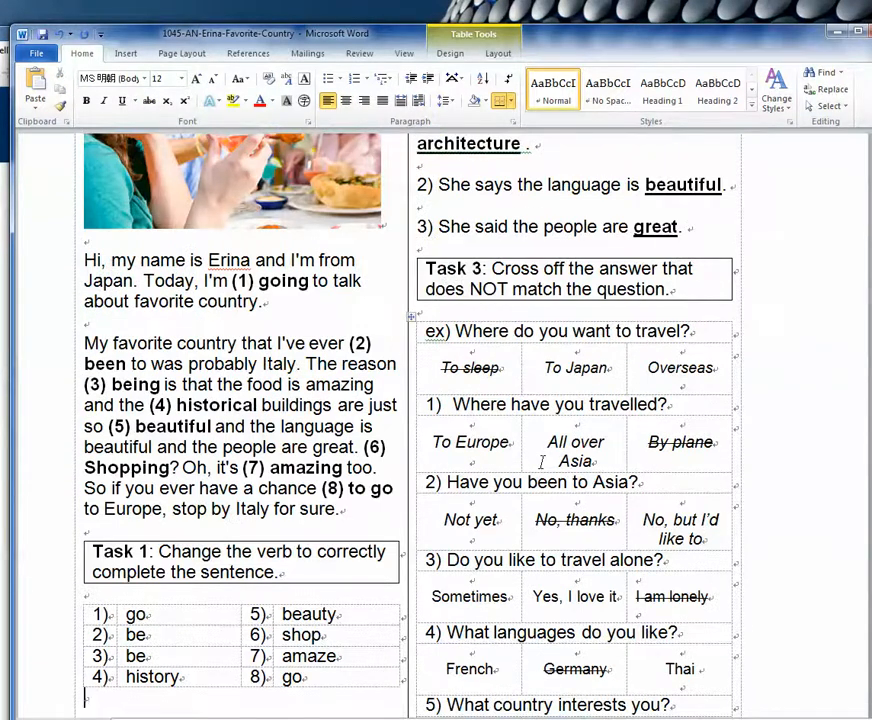
pyautogui.scroll(1, 543, 462)
pyautogui.scroll(-3, 543, 462)
pyautogui.scroll(1, 541, 462)
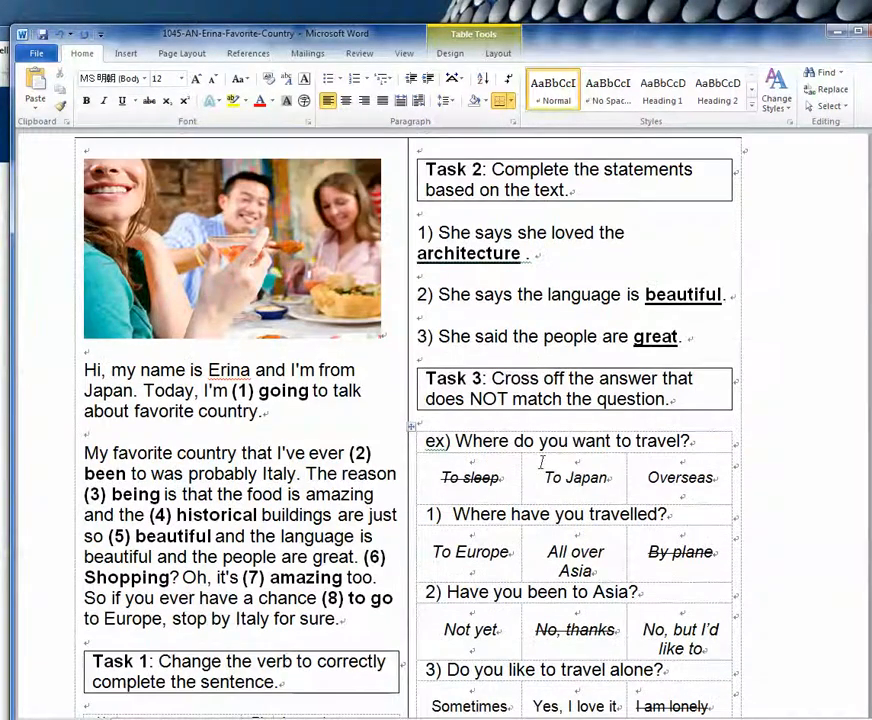
pyautogui.scroll(-3, 535, 462)
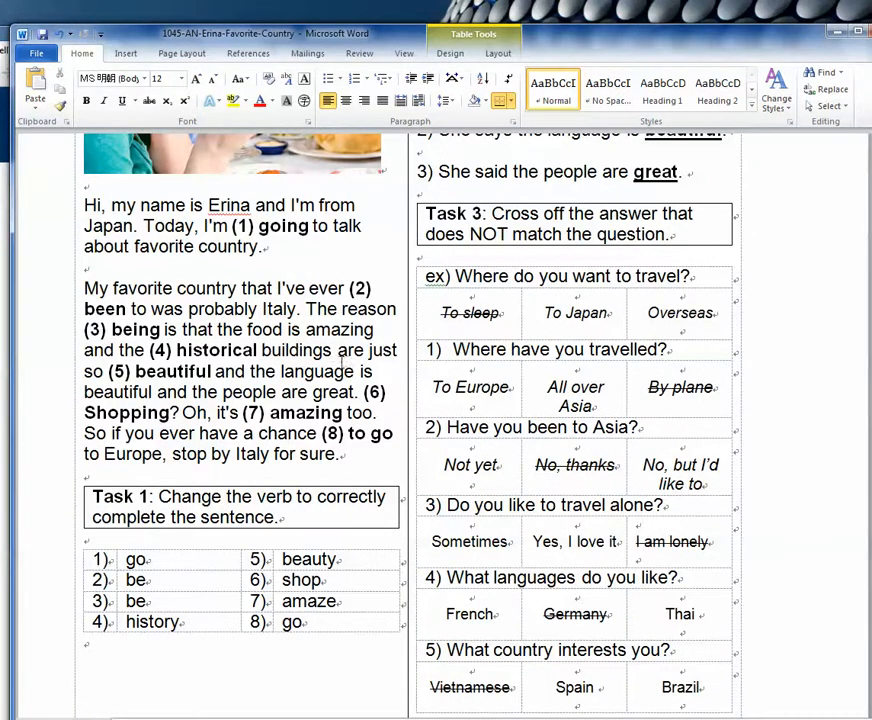
pyautogui.scroll(-5, 505, 413)
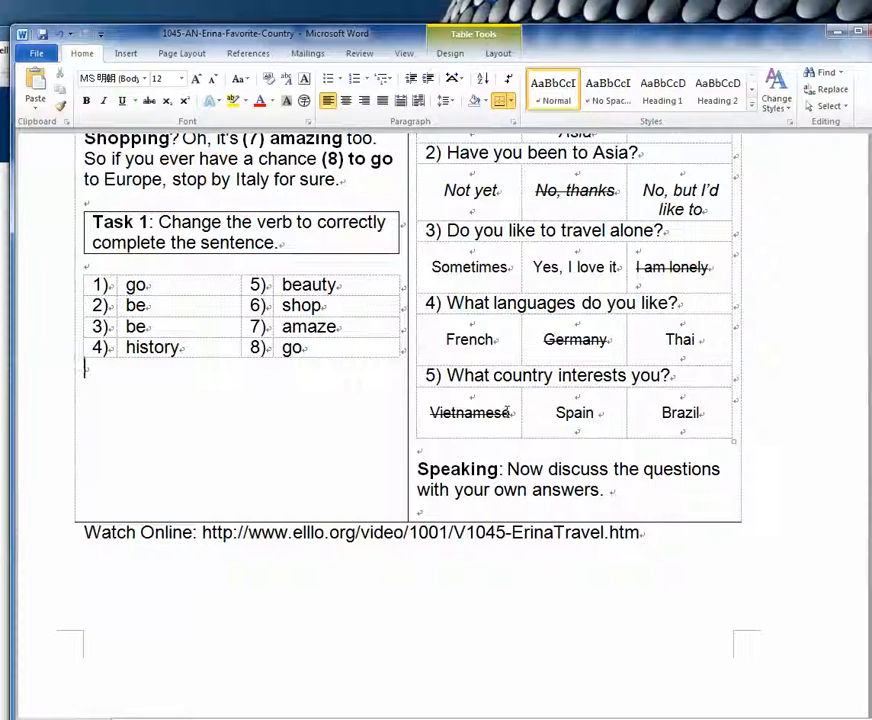
pyautogui.scroll(4, 505, 413)
pyautogui.scroll(2, 444, 370)
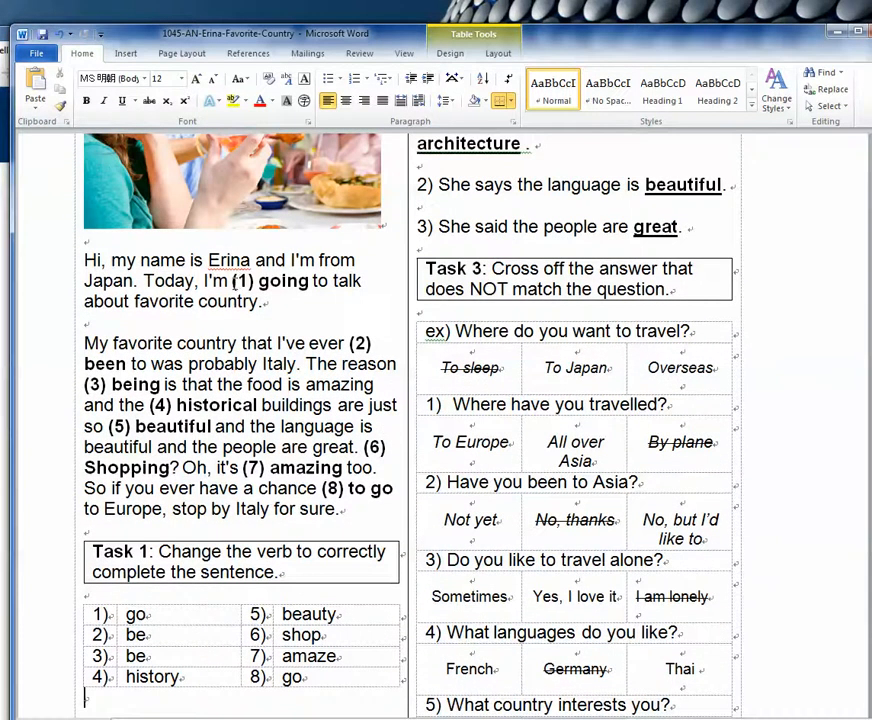
pyautogui.moveTo(231, 283); pyautogui.dragTo(309, 285)
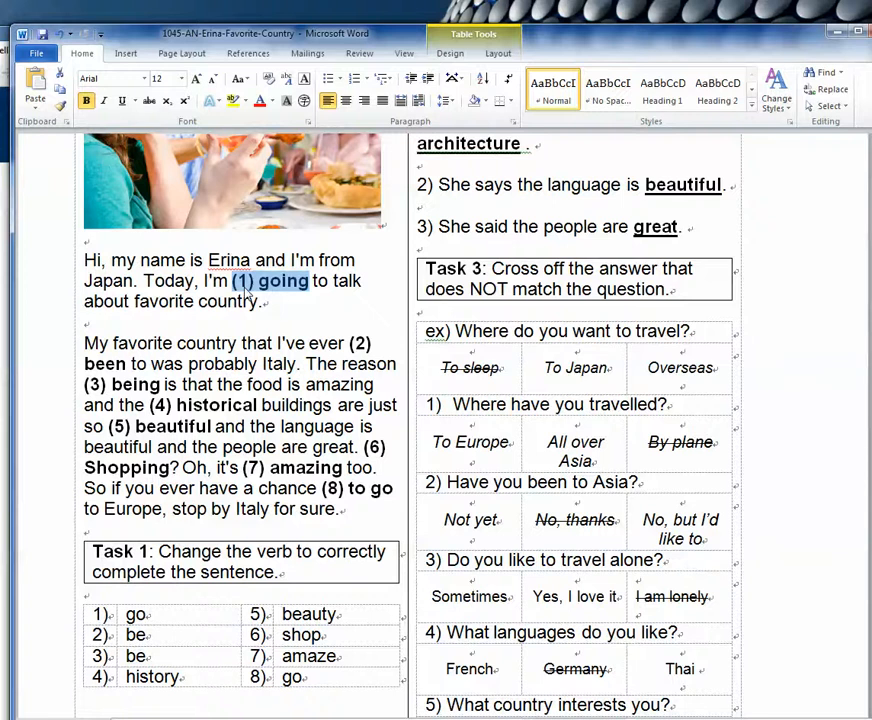
pyautogui.scroll(-1, 258, 433)
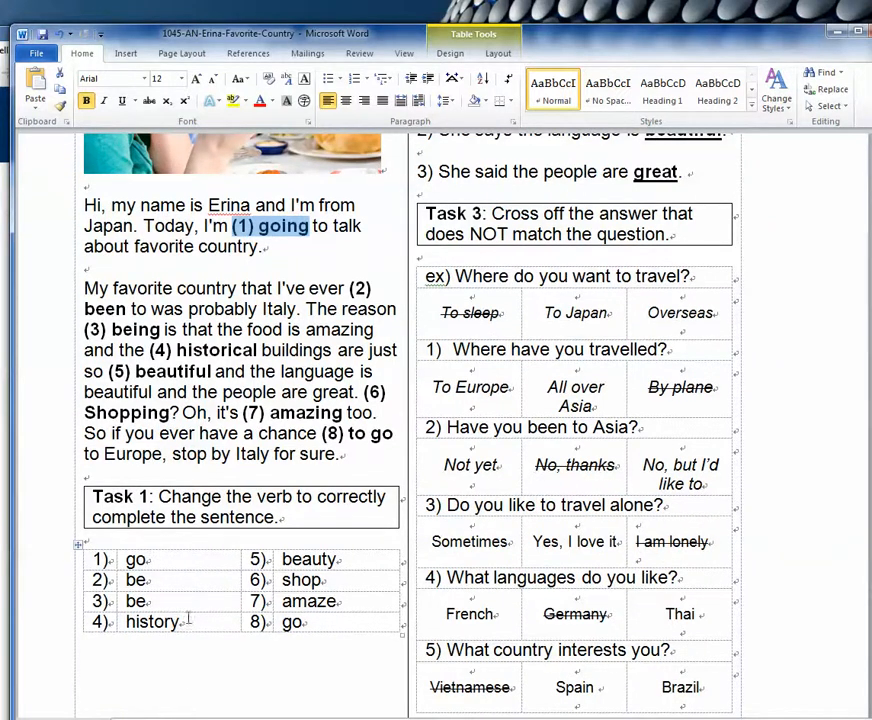
pyautogui.scroll(1, 415, 300)
pyautogui.scroll(2, 510, 401)
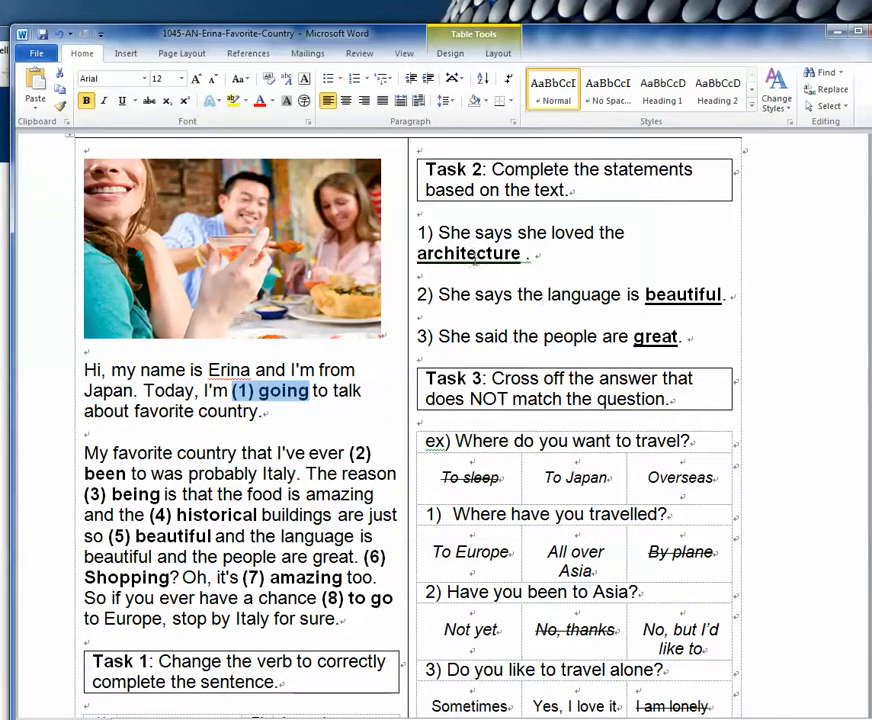
pyautogui.scroll(-1, 565, 331)
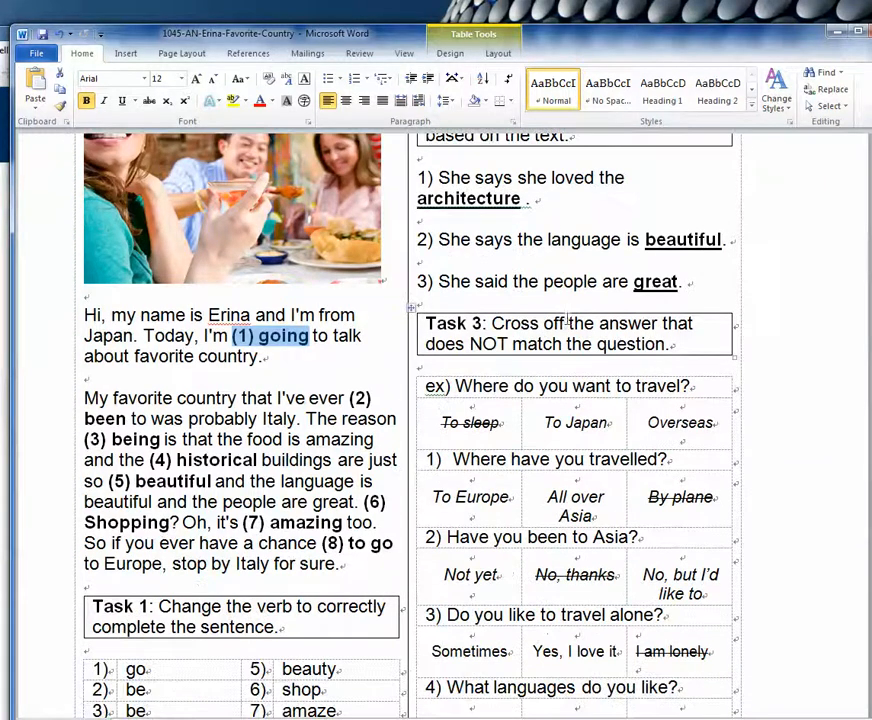
pyautogui.scroll(-2, 560, 300)
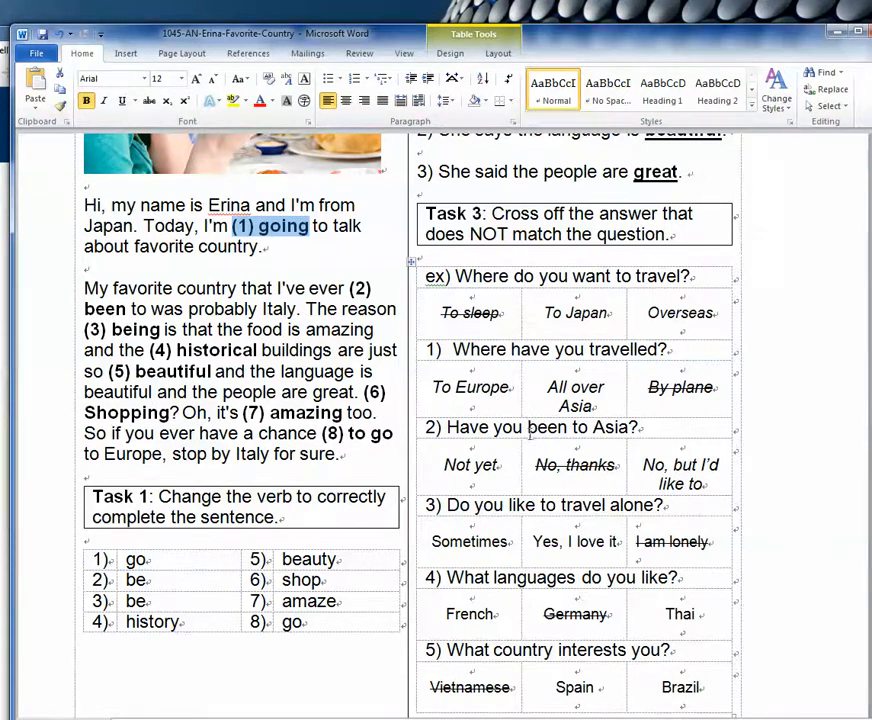
pyautogui.scroll(-3, 549, 436)
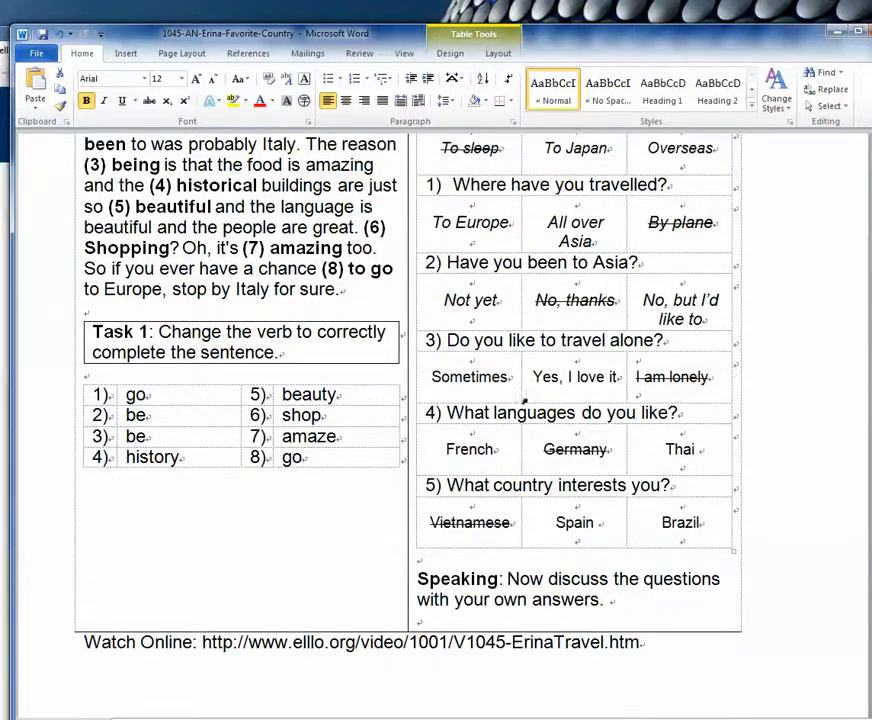